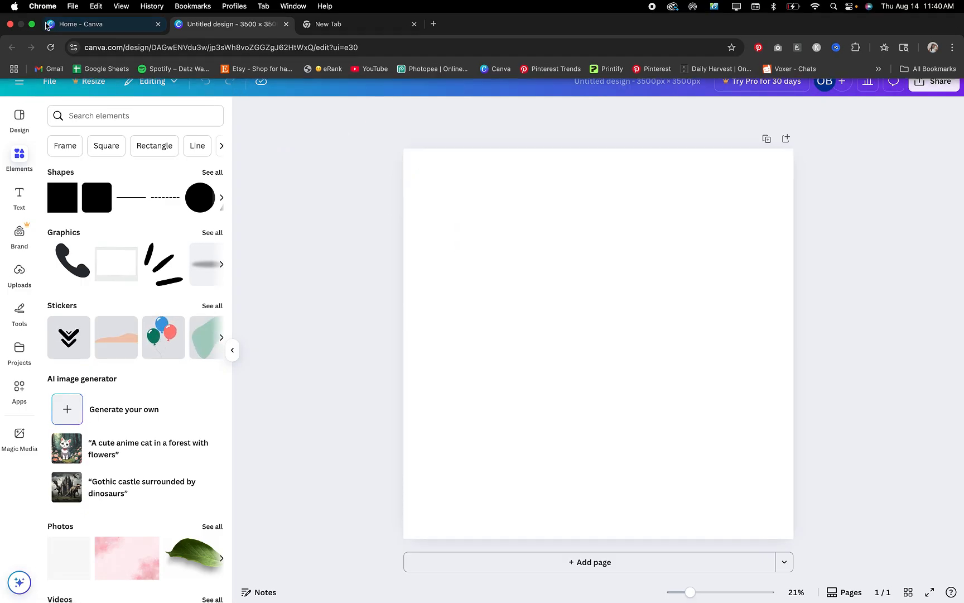
Switch to Etsy and search the marketplace for "trendy shirt"
mouse_move(33, 25)
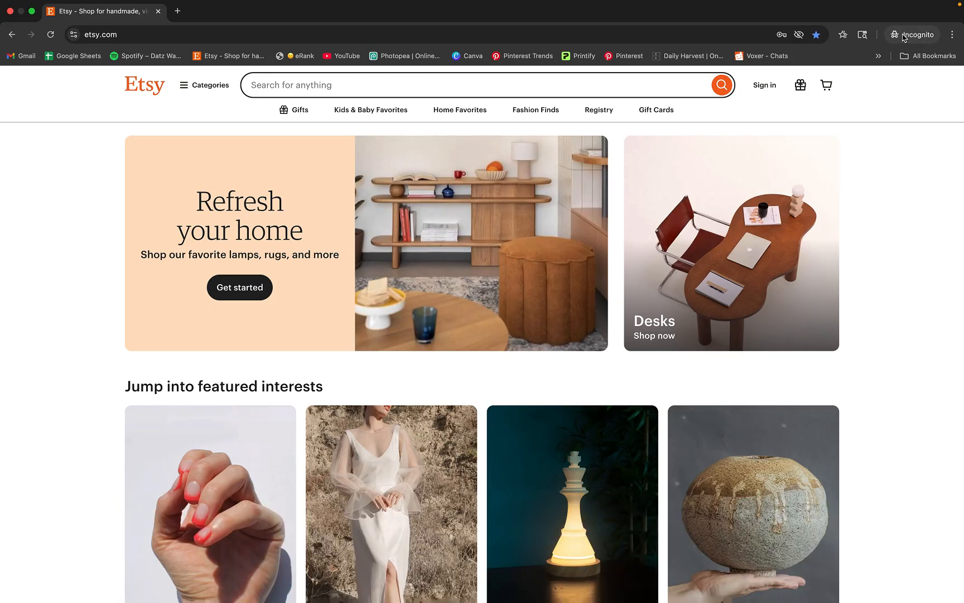
click(285, 82)
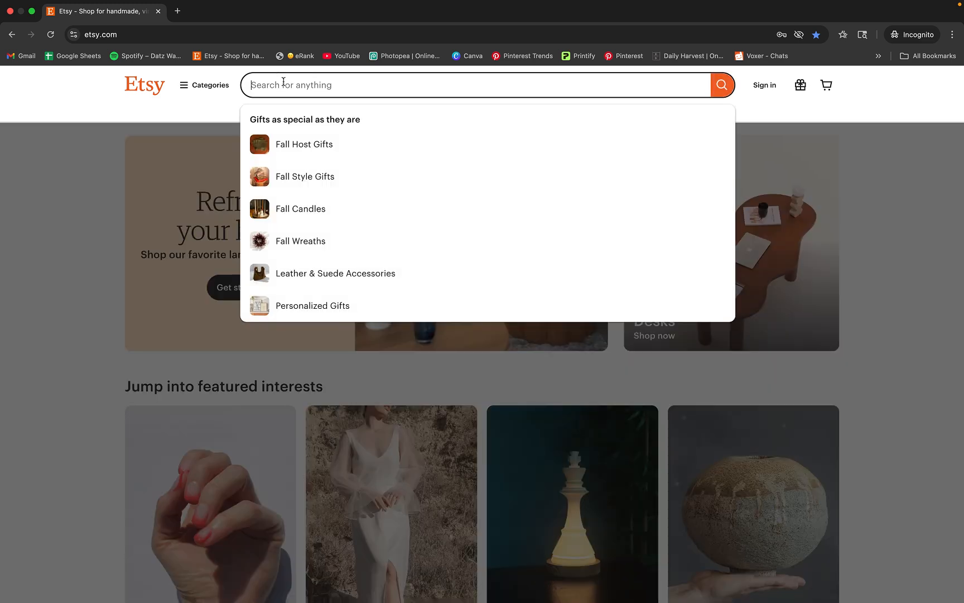
text(trendy s)
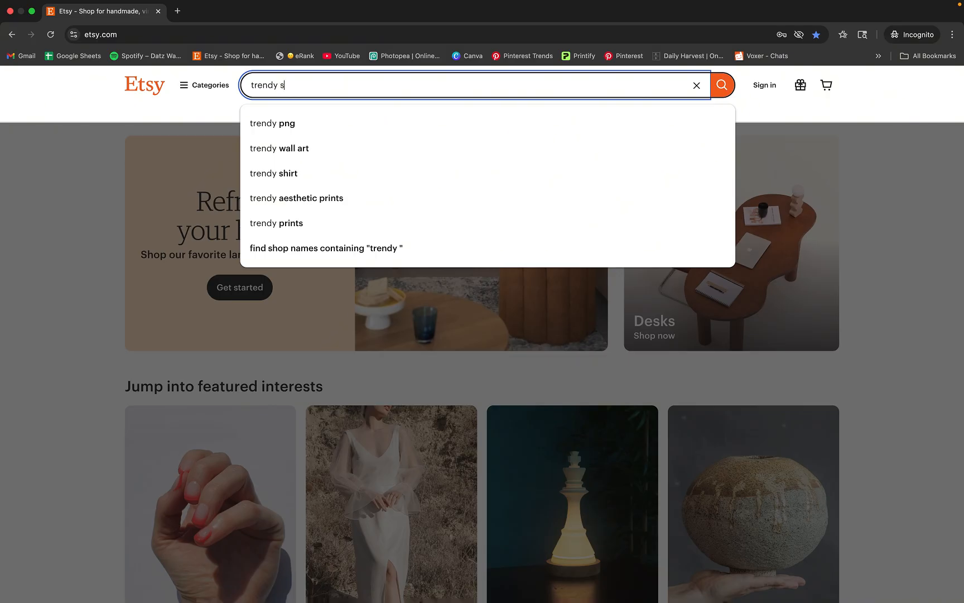
text(hirt)
key(Return)
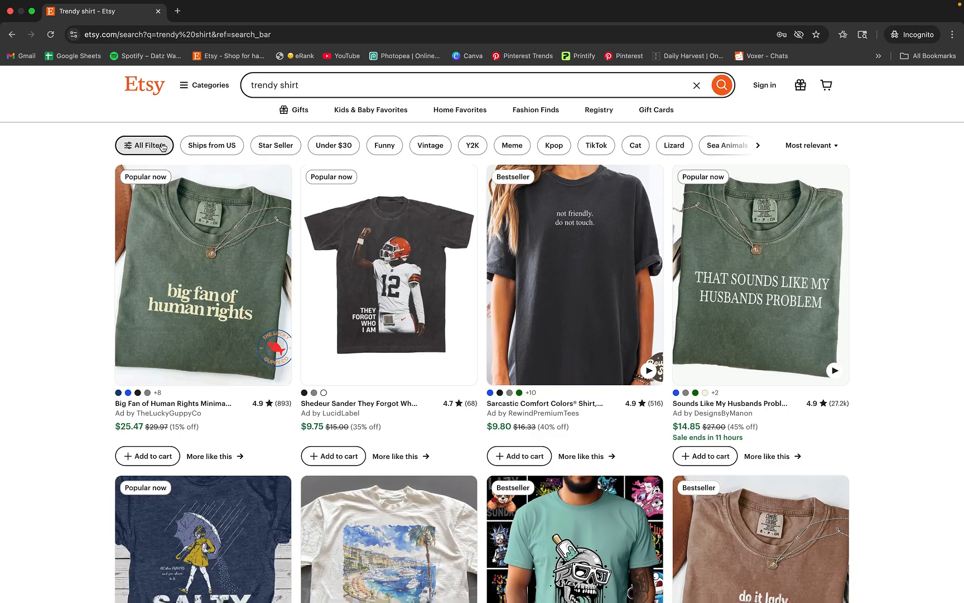
Filter the trendy shirt search results to Star Seller listings only
click(163, 147)
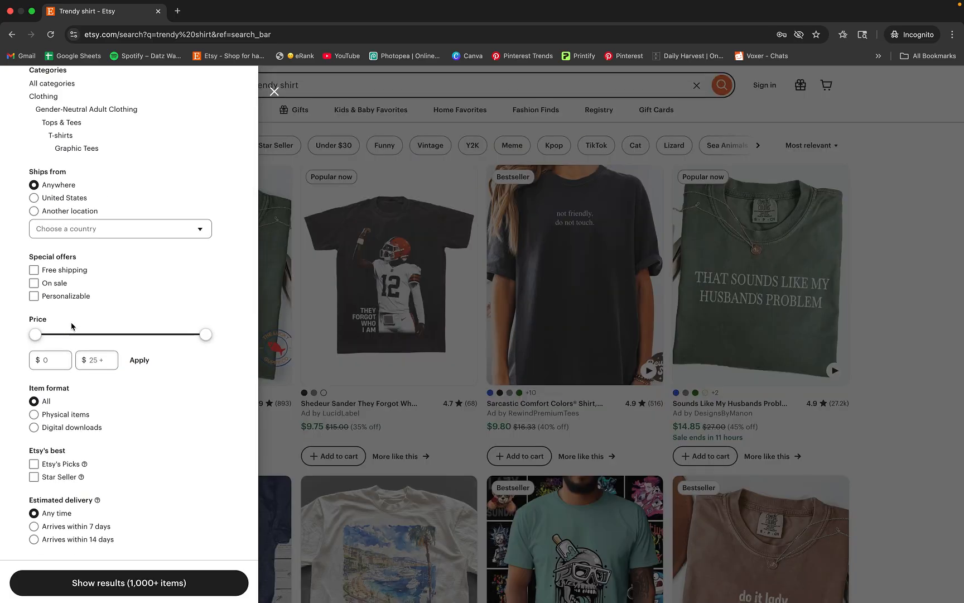
scroll(77, 266, down, 5)
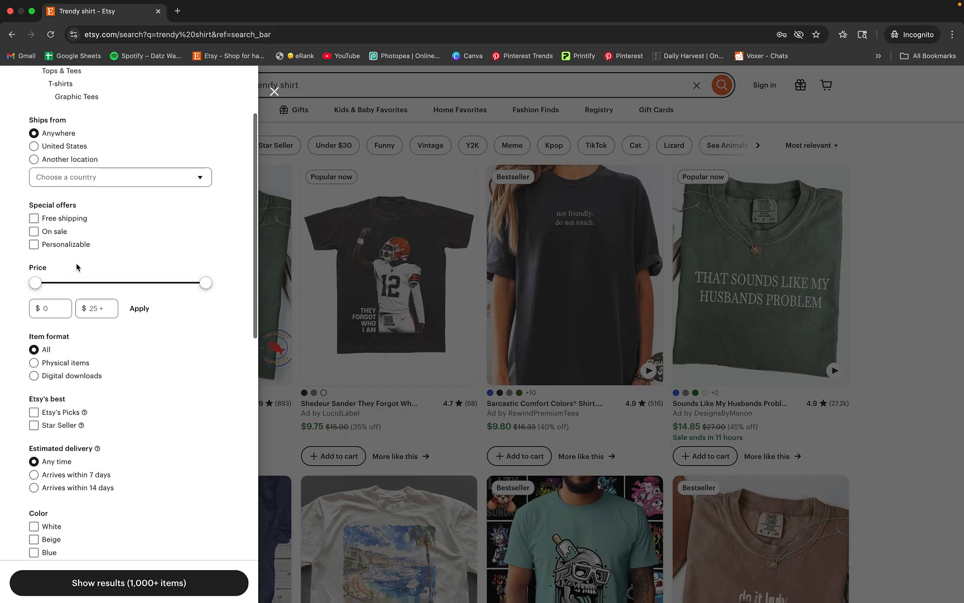
click(58, 322)
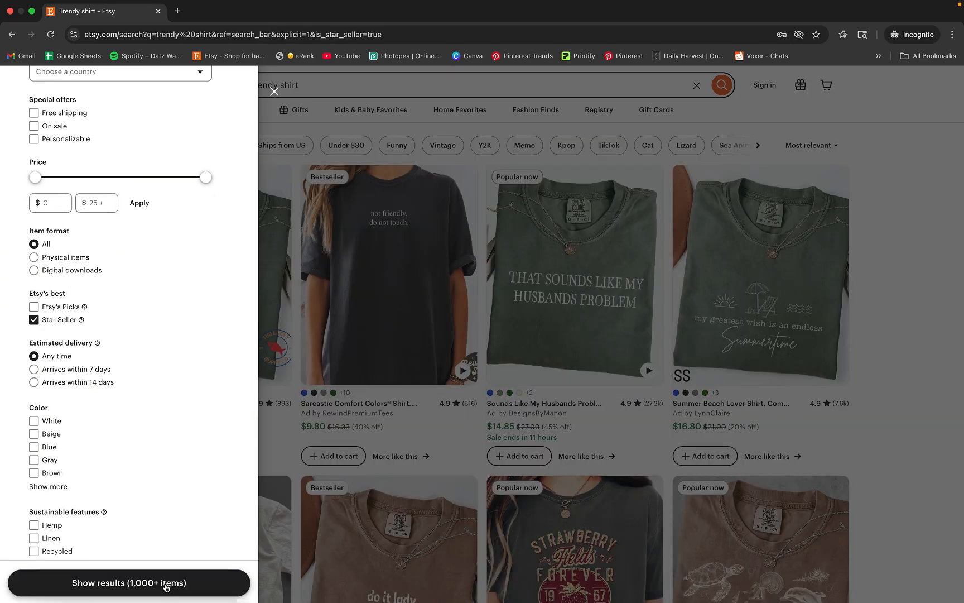
click(132, 582)
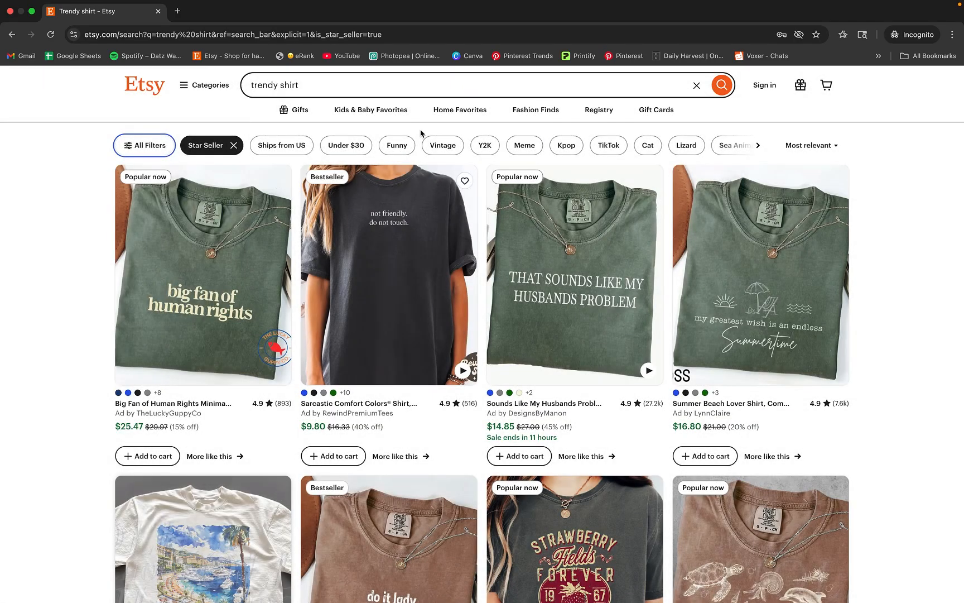
Change the star seller parameter in the search URL to is_best_seller=true and reload the results
click(338, 35)
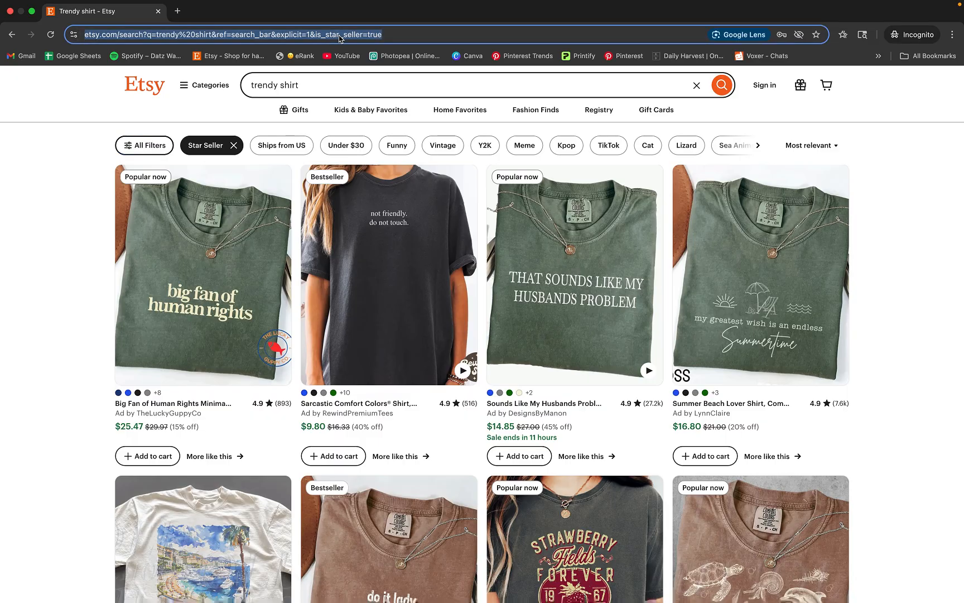
click(340, 36)
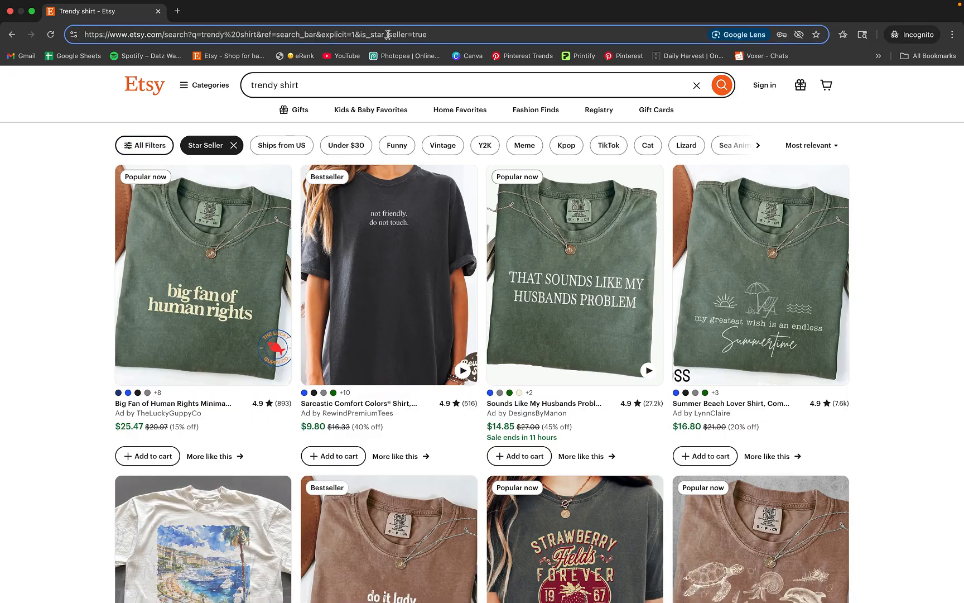
key(BackSpace)
key(BackSpace)
key(BackSpace)
key(BackSpace)
text(best)
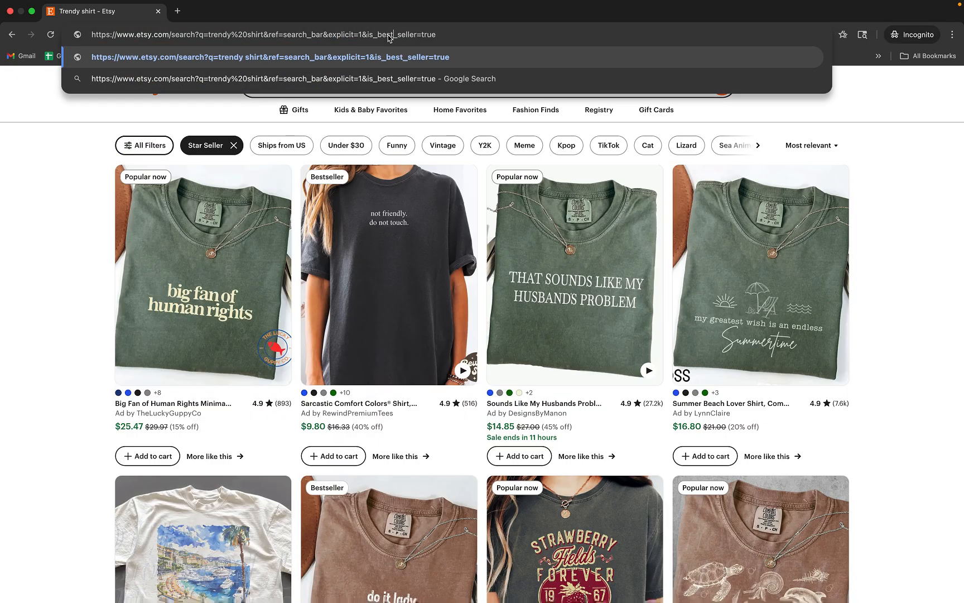
key(Return)
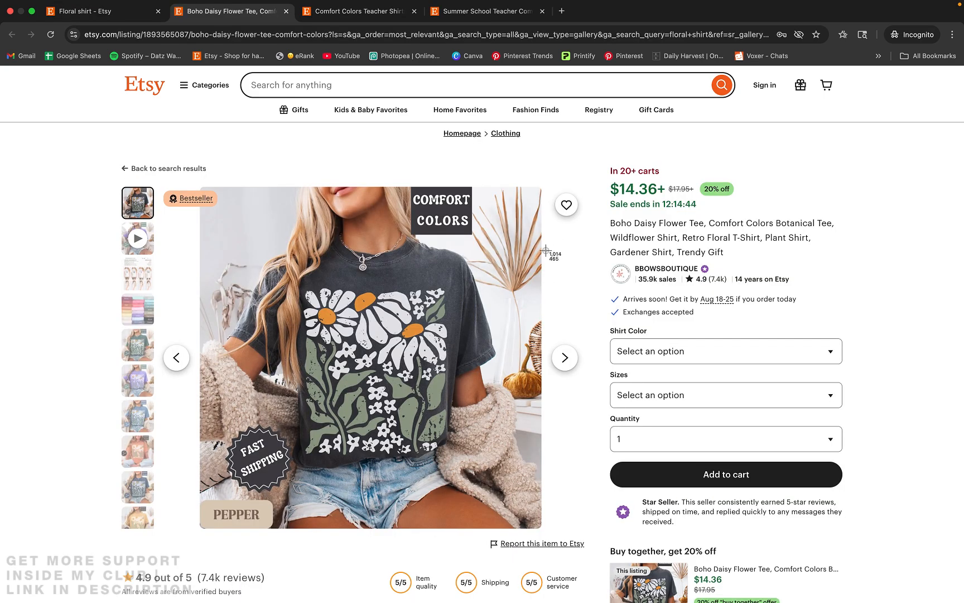
Capture screenshots of the shirt artwork in the three open listings: boho daisies, smiling apples and checkered apples
key(super+shift+4)
drag(274, 262, 481, 506)
click(364, 12)
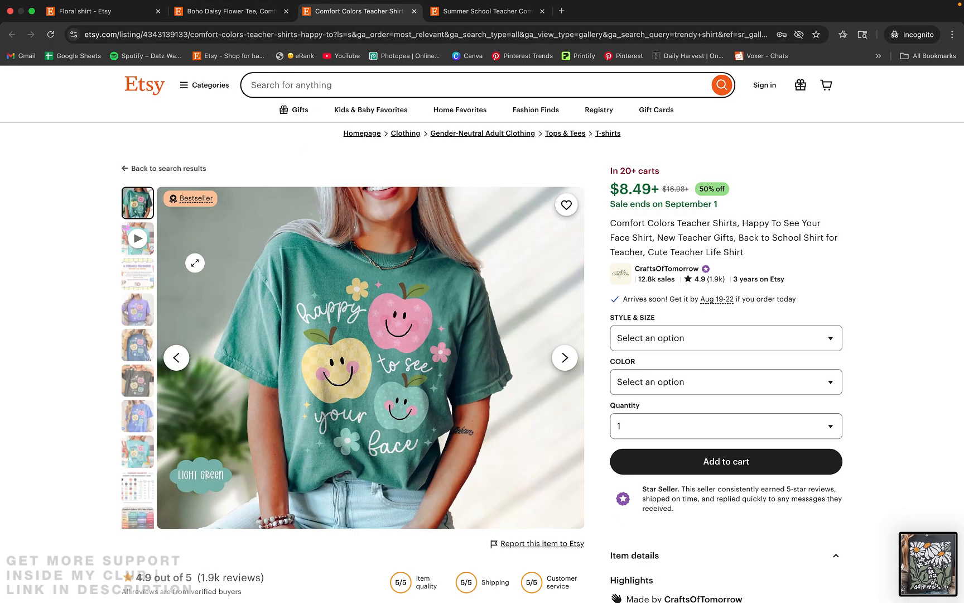
key(super+shift+4)
drag(274, 267, 490, 514)
click(448, 15)
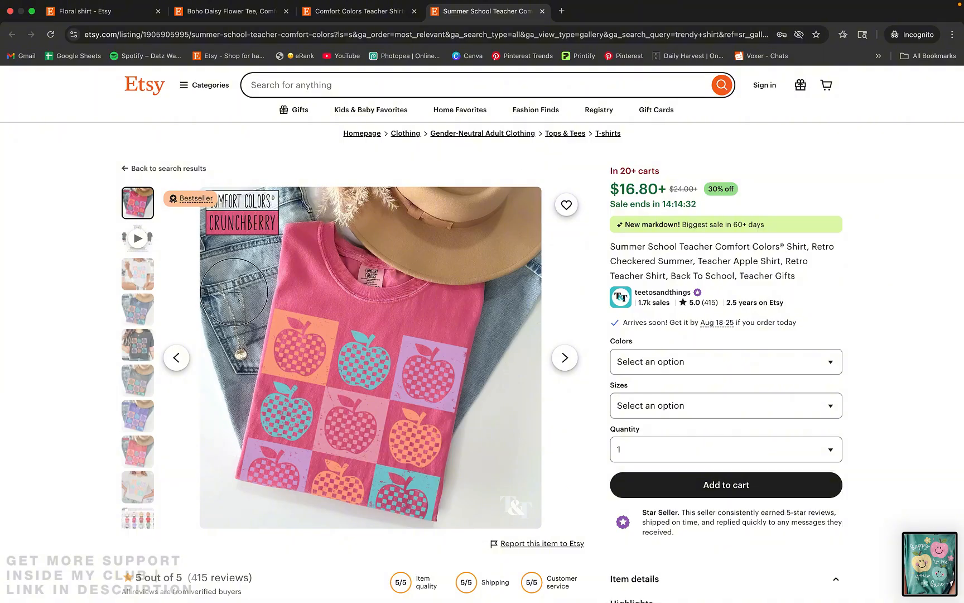
drag(235, 296, 463, 523)
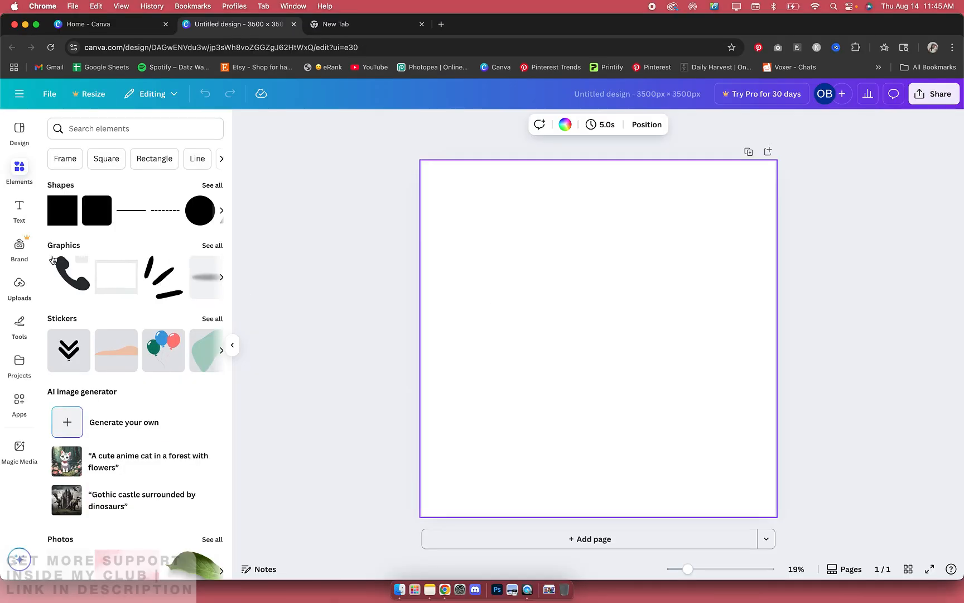
In Canva, place the three uploaded shirt screenshots on the page and space them apart, slightly enlarging the checkered apples image
click(19, 284)
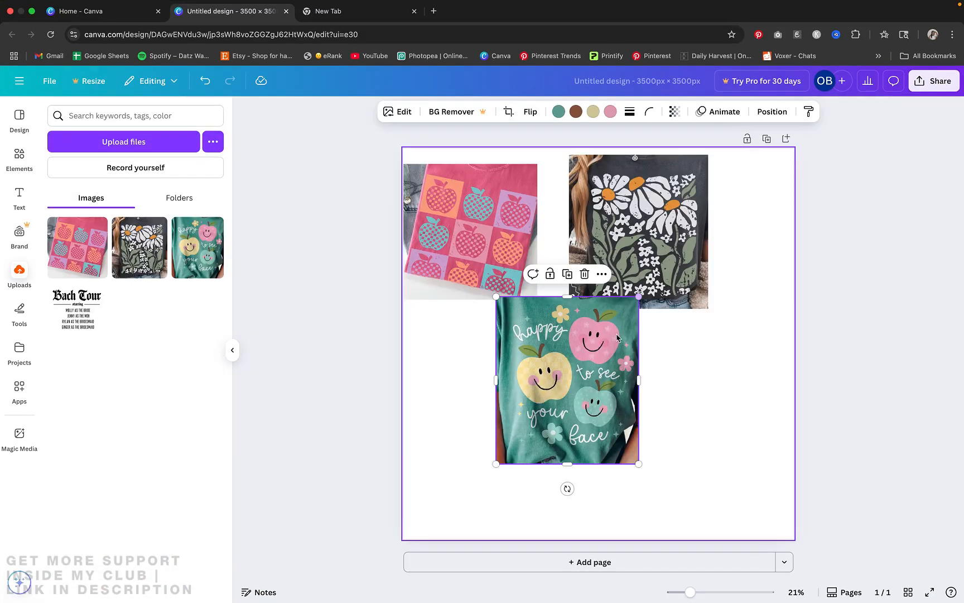
drag(566, 379, 583, 421)
click(662, 238)
drag(661, 239, 722, 248)
click(527, 288)
drag(538, 301, 559, 322)
drag(510, 272, 531, 272)
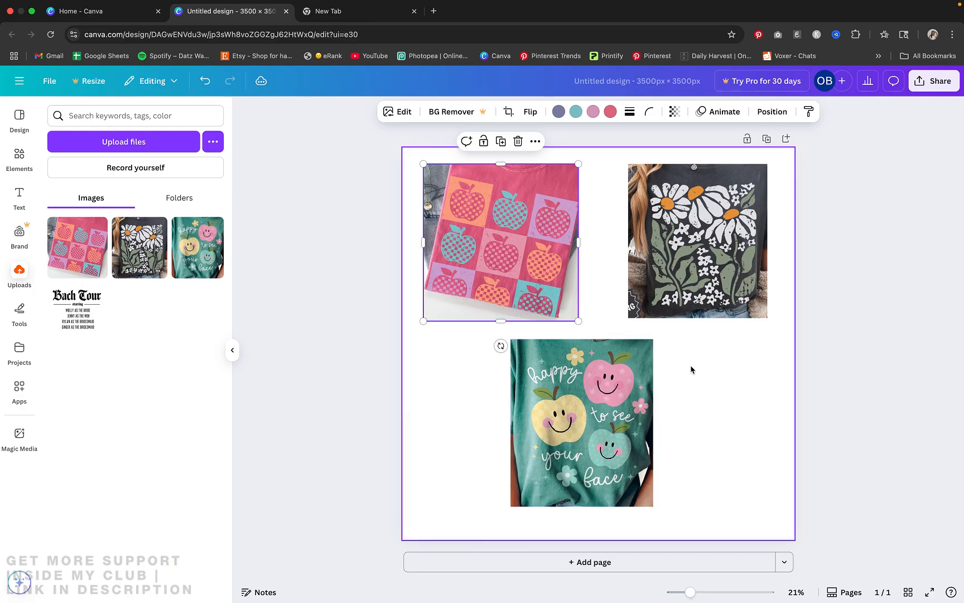
Add a blank second page to the design below the reference images
click(648, 565)
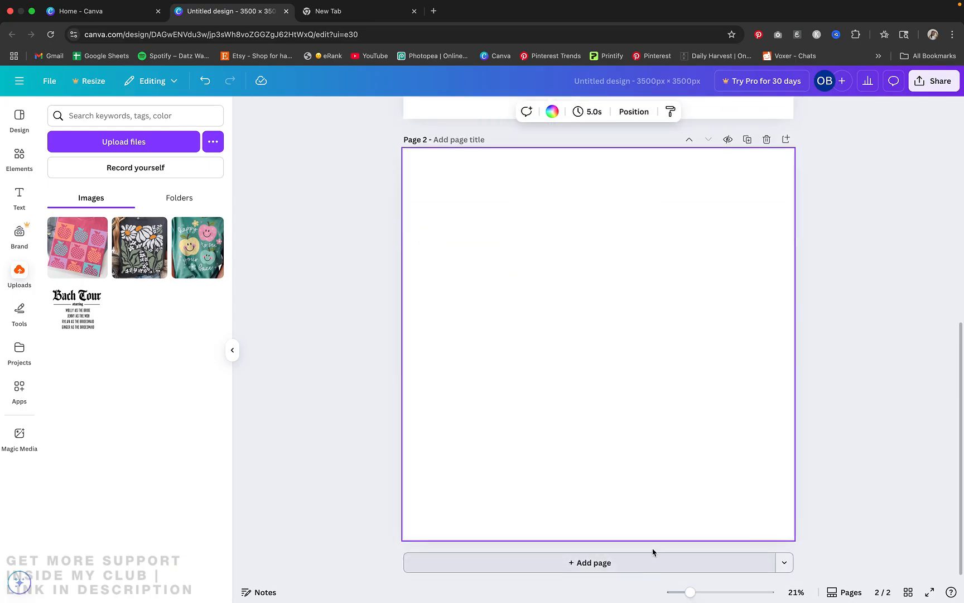
scroll(580, 370, up, 3)
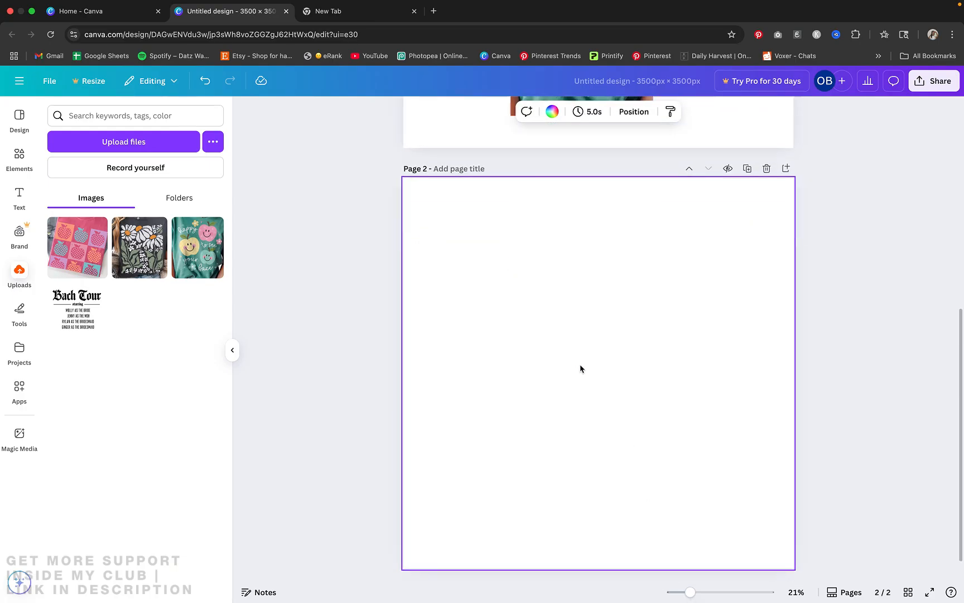
scroll(578, 367, up, 5)
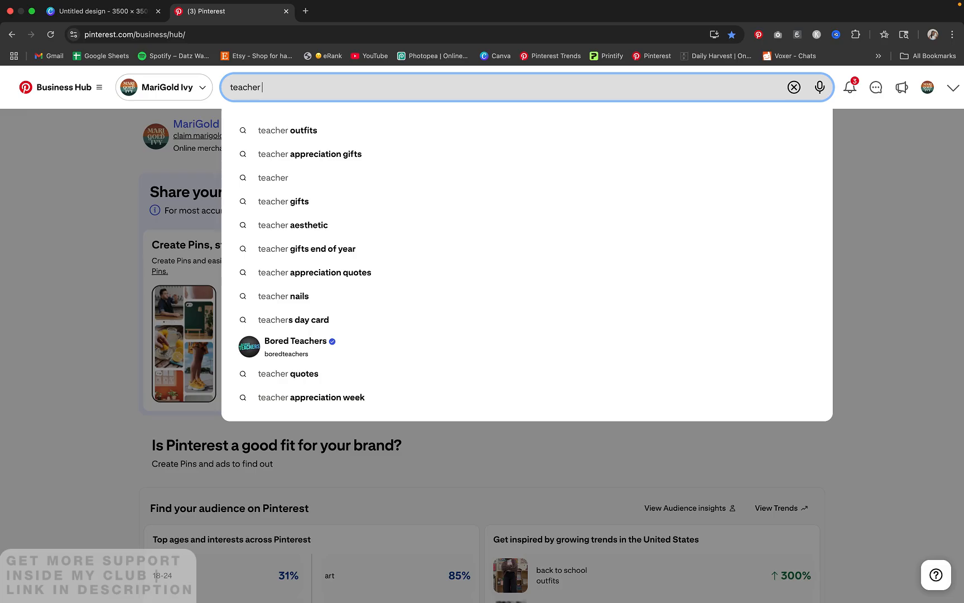
Search Pinterest for "teacher sayings" and browse the pins for phrase and layout ideas
text(say)
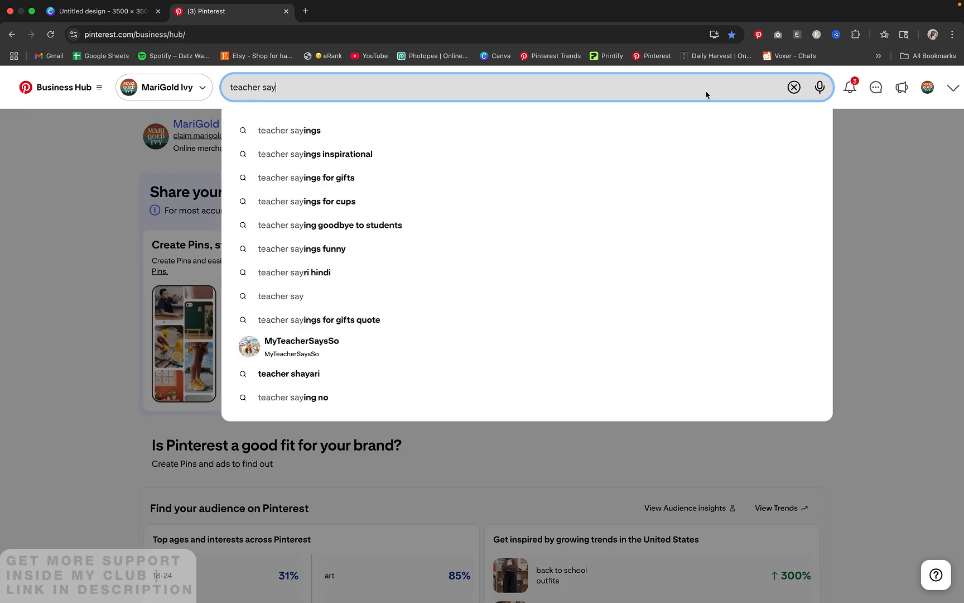
click(594, 129)
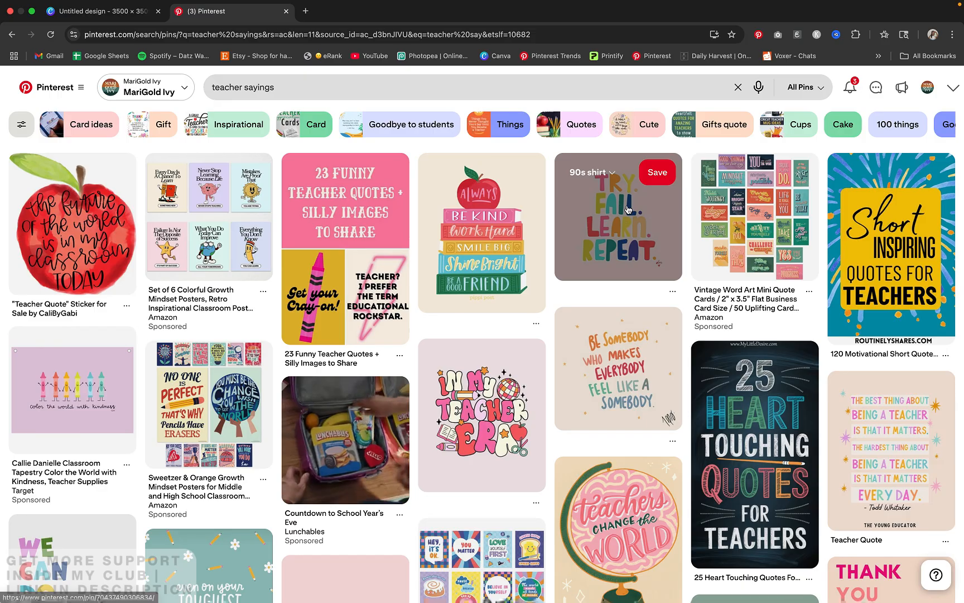
scroll(628, 210, down, 5)
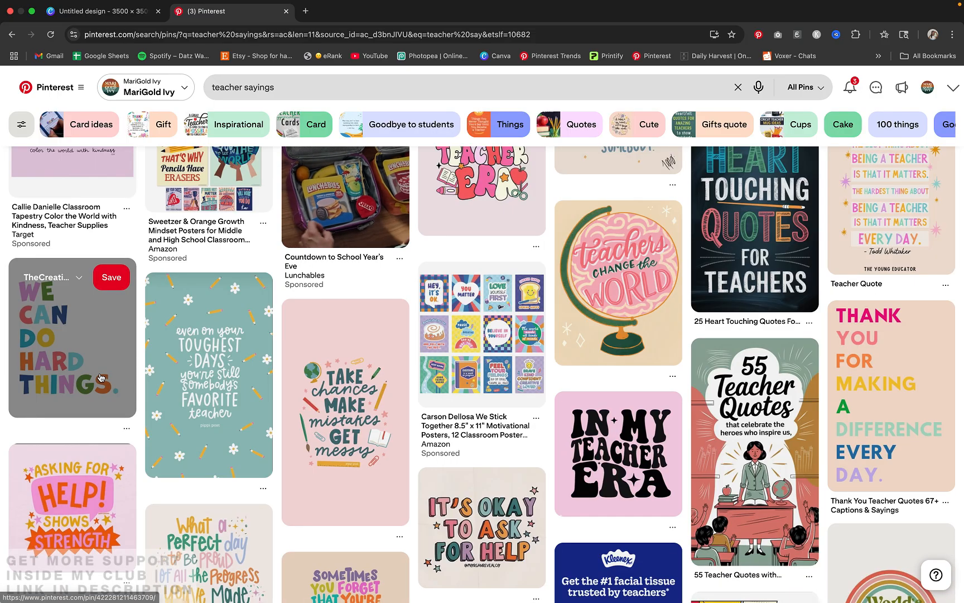
scroll(100, 377, down, 8)
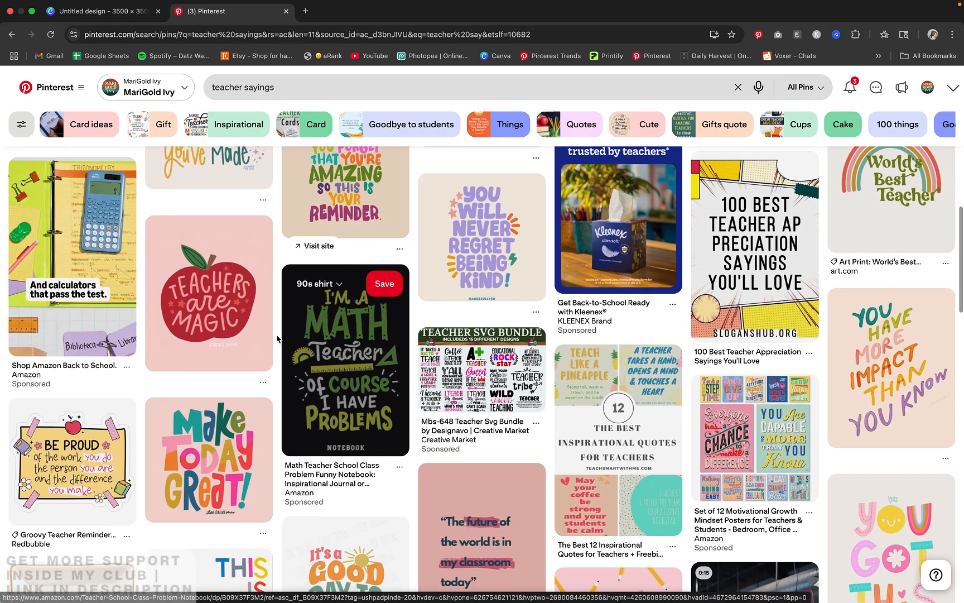
scroll(277, 339, down, 6)
scroll(331, 378, up, 2)
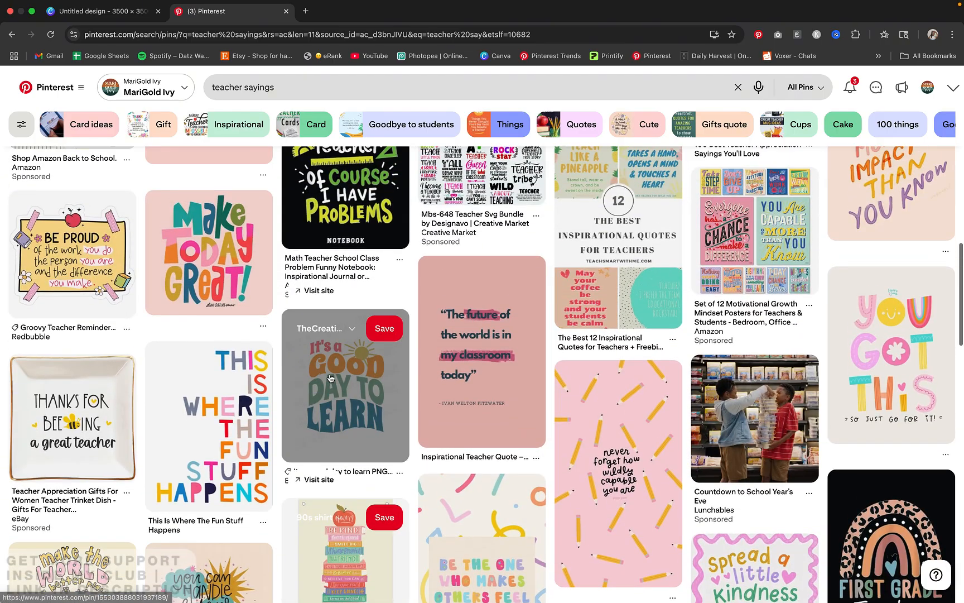
scroll(330, 378, up, 6)
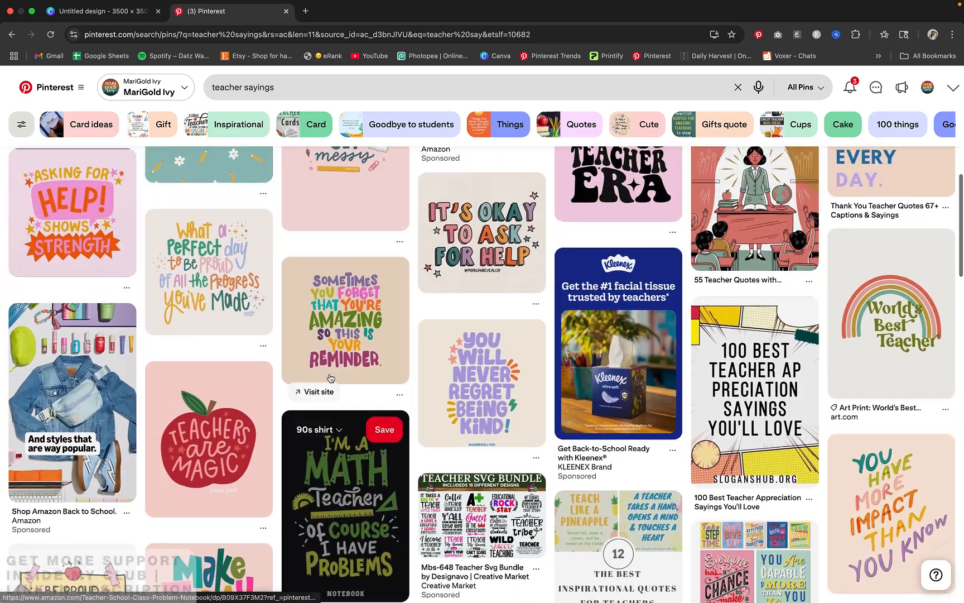
scroll(330, 378, up, 5)
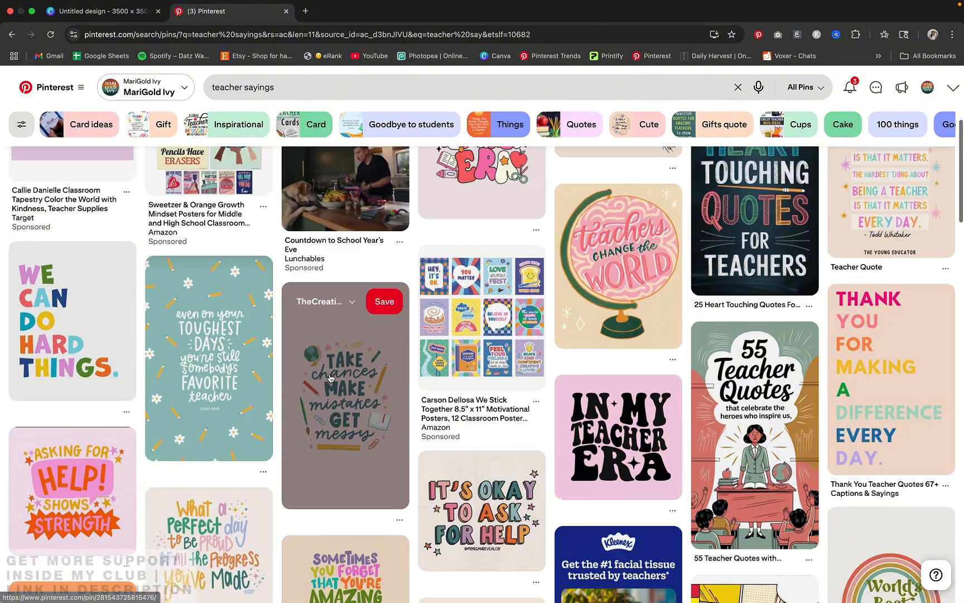
scroll(331, 378, up, 5)
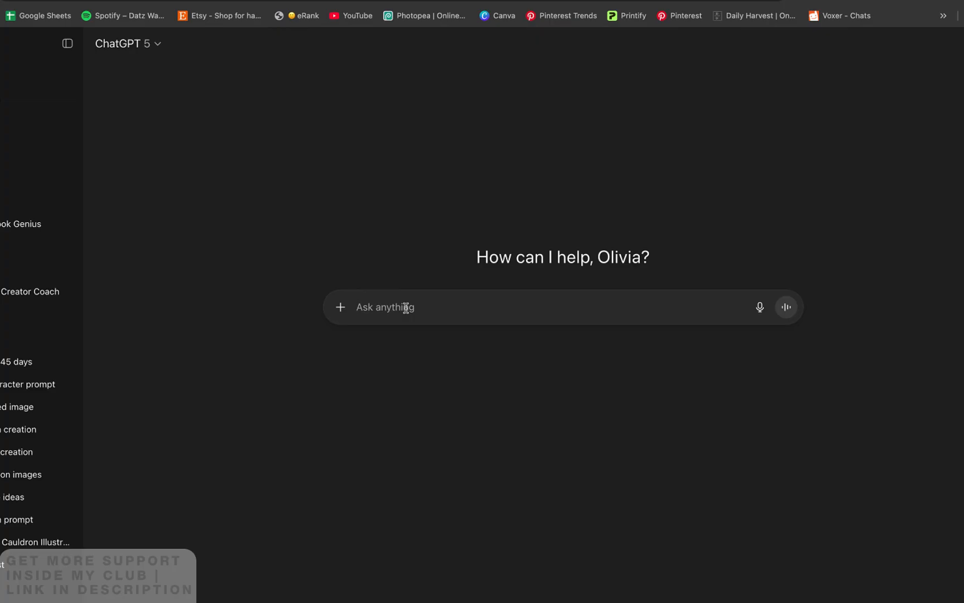
Ask ChatGPT to "give me a list of different teacher sayings between 2-5 words" and collapse the chat sidebar
text(g)
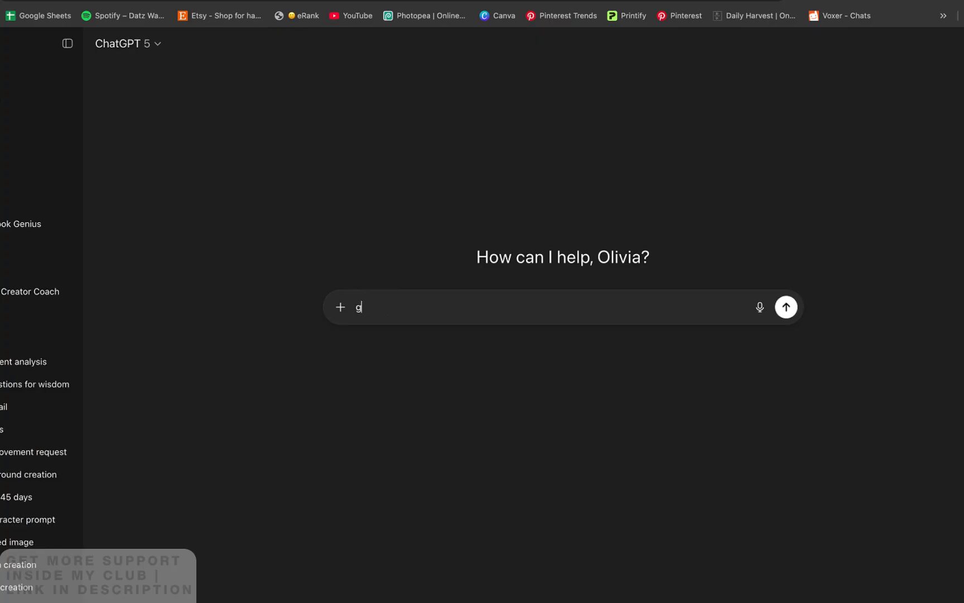
text(ive me a lis)
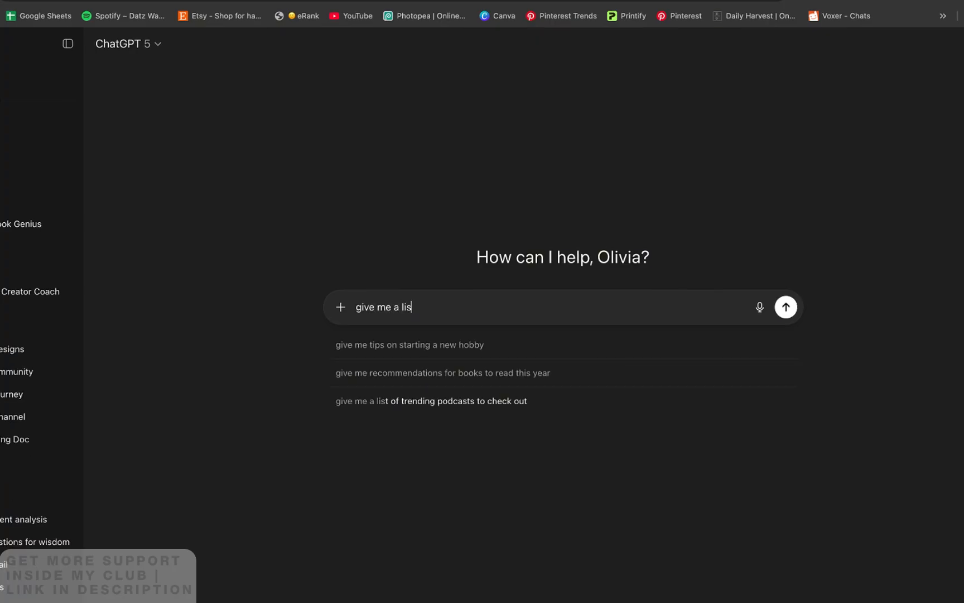
text(t of differ)
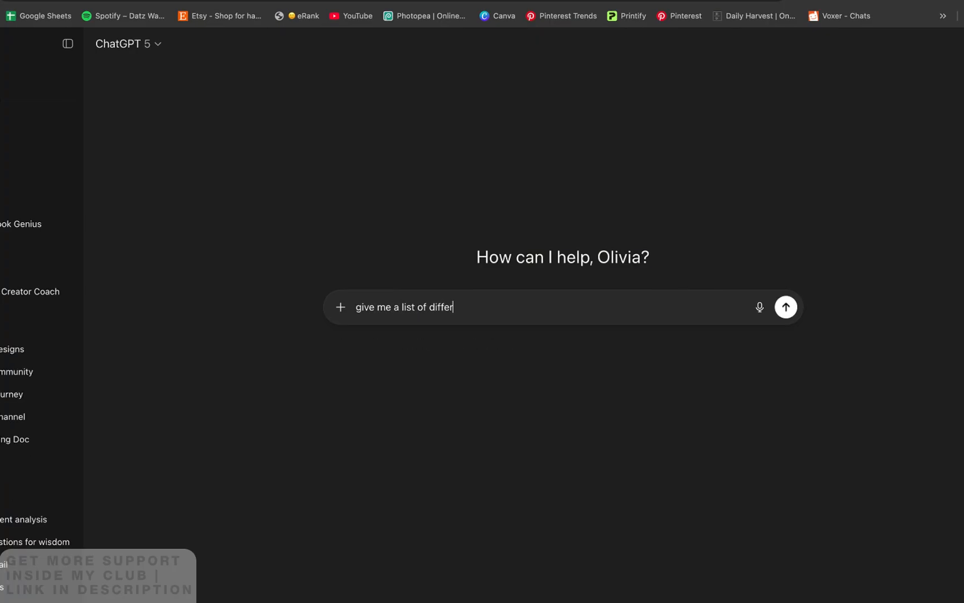
text(ent teacher sayings between )
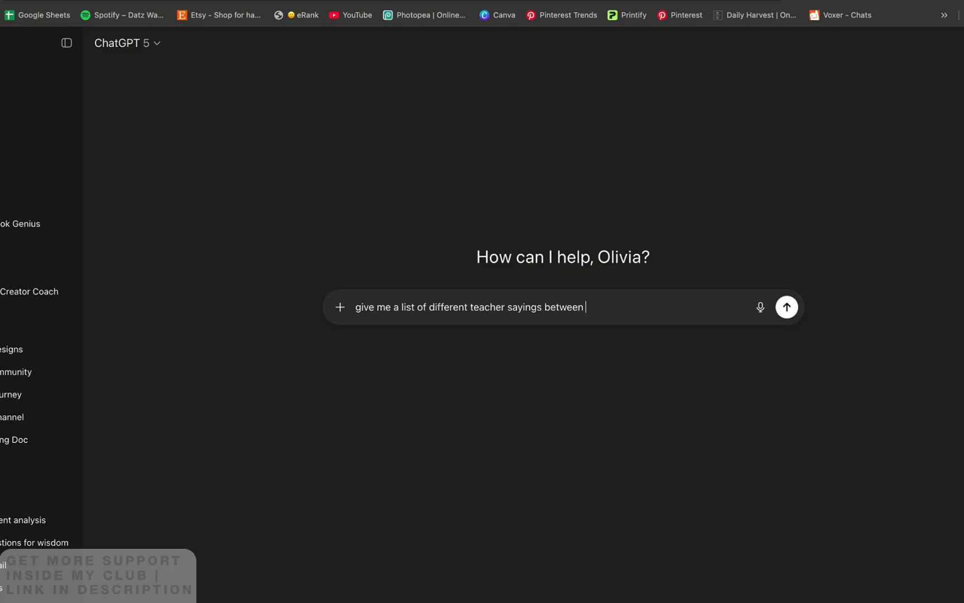
text(2-5 words)
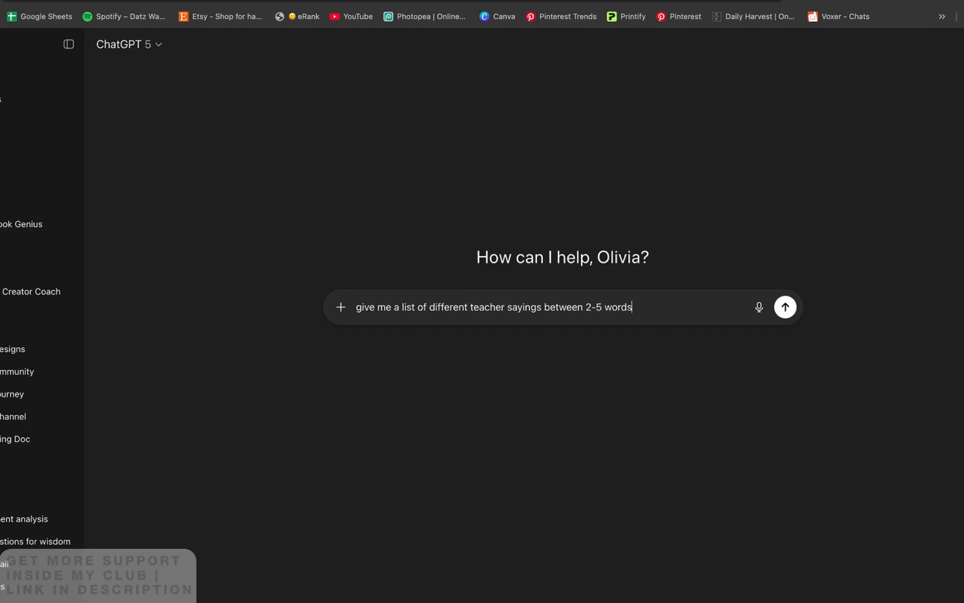
key(Return)
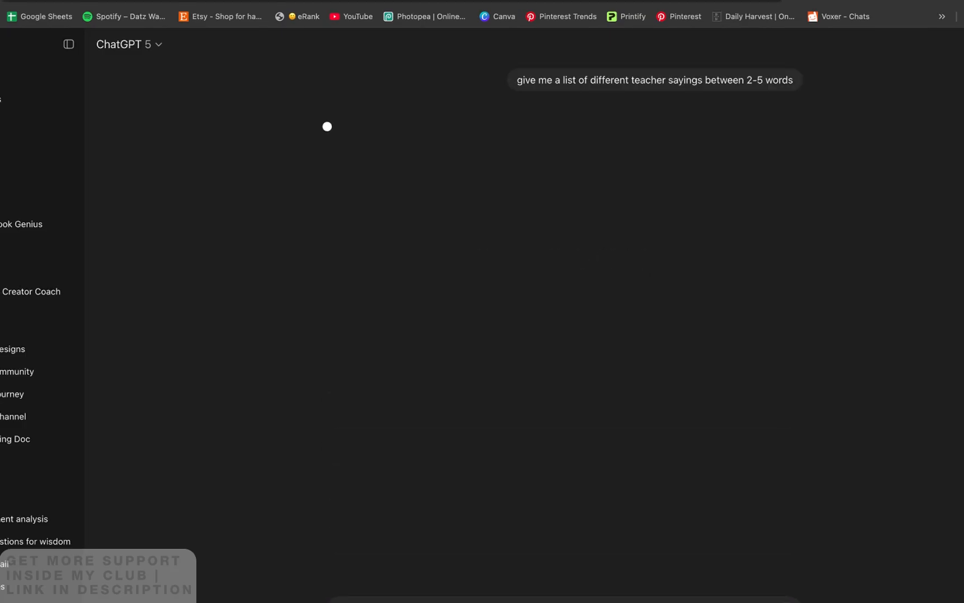
click(68, 44)
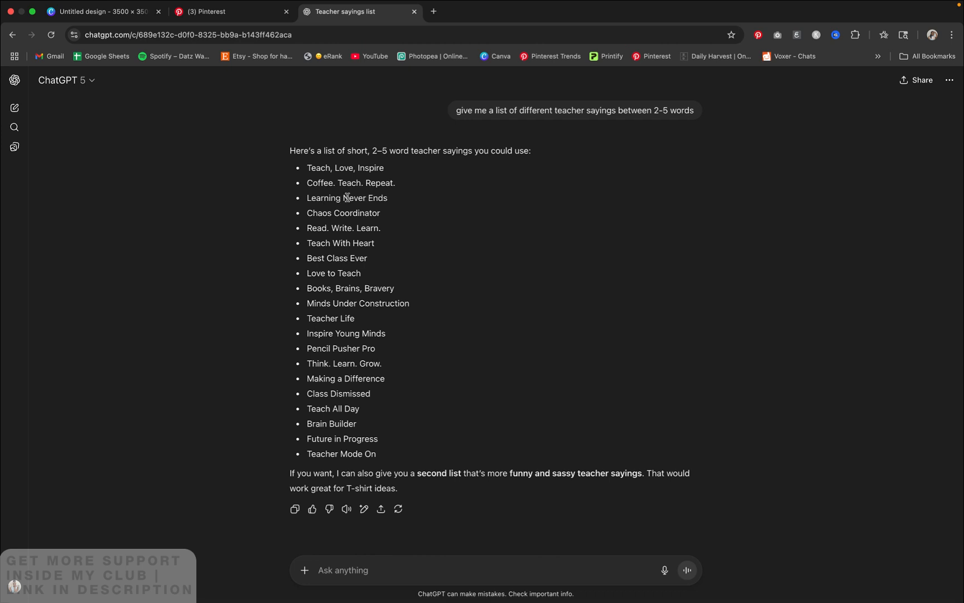
Copy "Learning Never Ends" from the ChatGPT list, switch to Canva and add a text box on page 2 enlarged to font size 204
drag(386, 198, 307, 201)
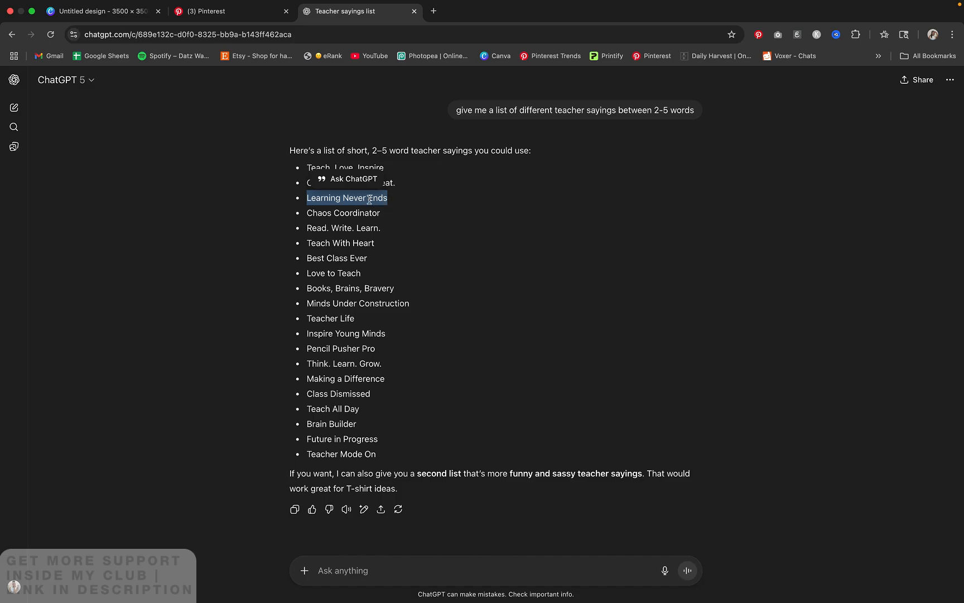
click(134, 15)
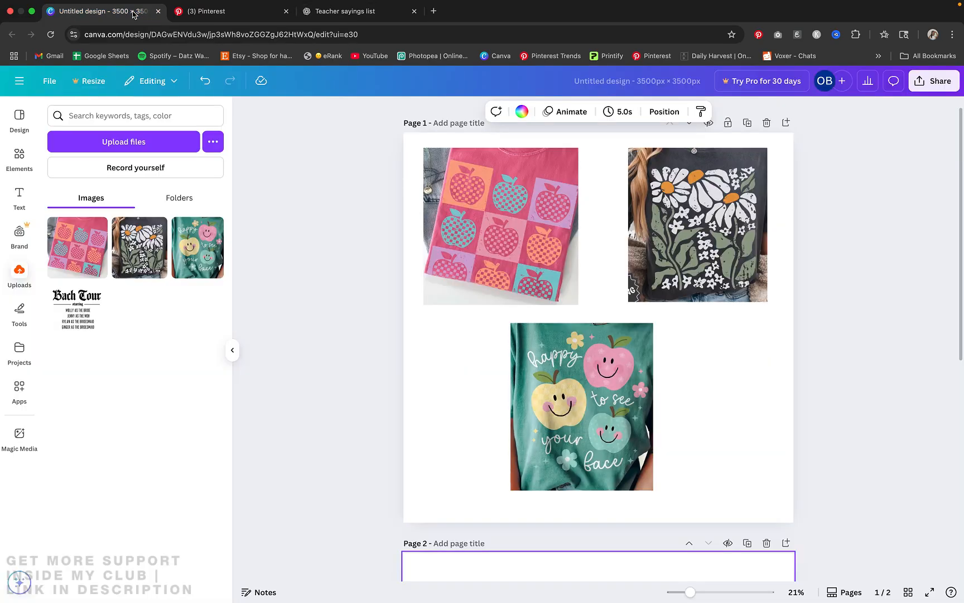
scroll(558, 452, down, 4)
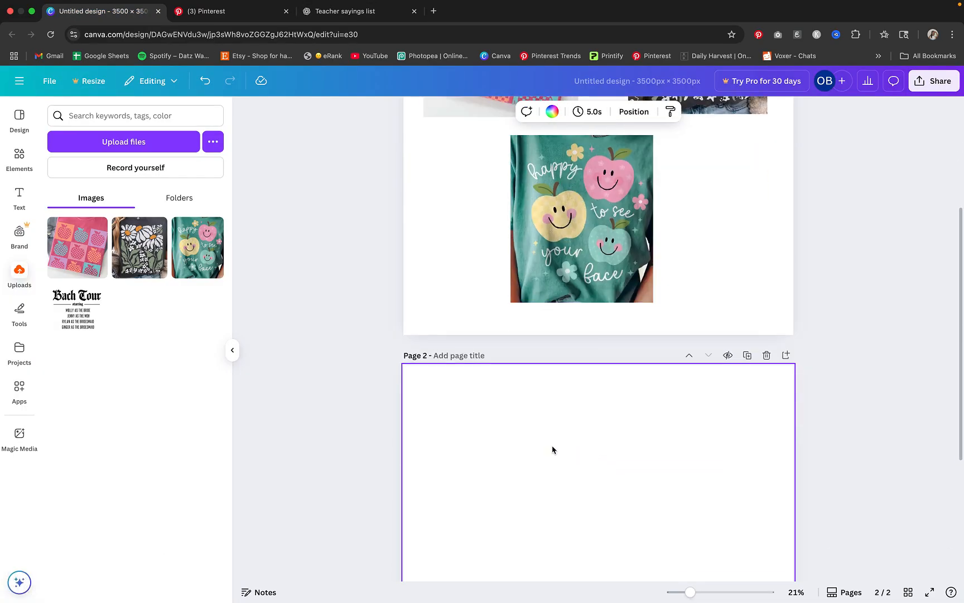
key(t)
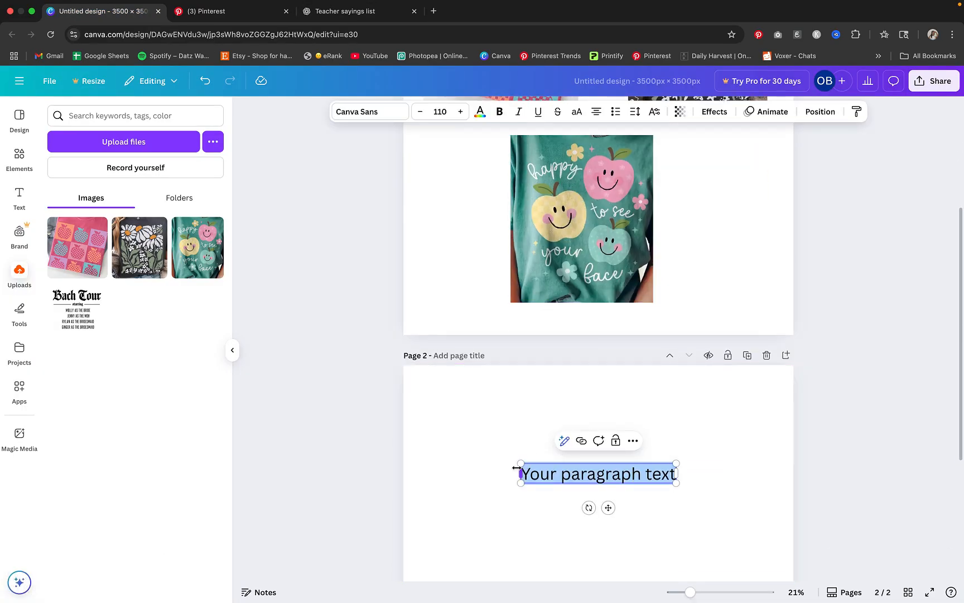
drag(510, 456, 438, 428)
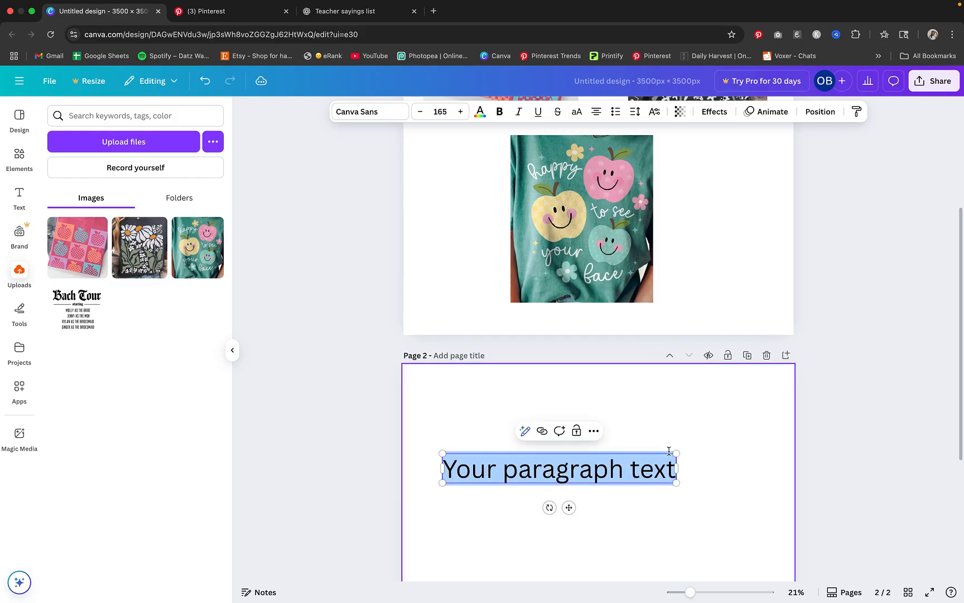
drag(677, 453, 721, 407)
click(702, 409)
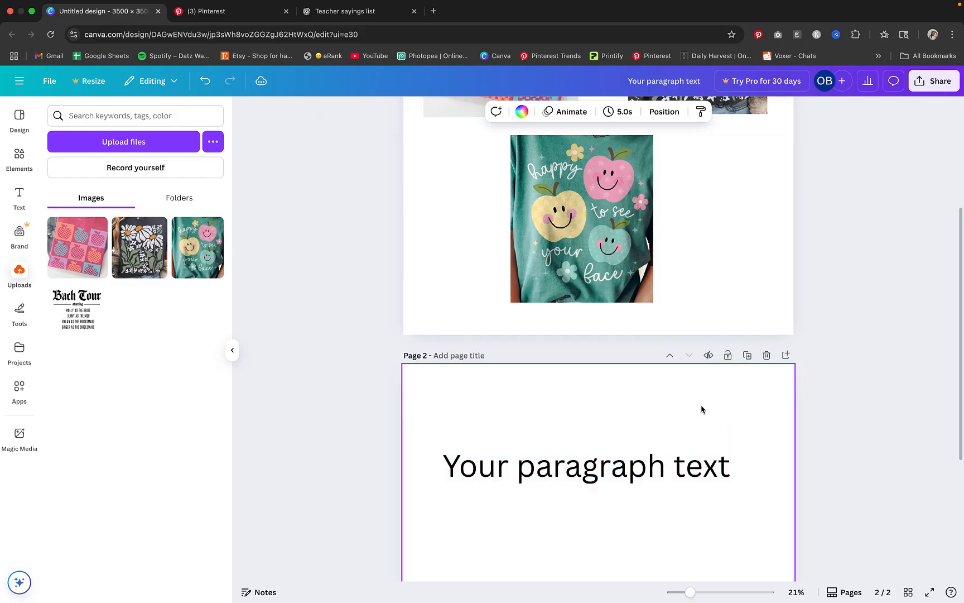
Add a second text box below the first one on page 2 and discard it by moving it off the page
scroll(791, 414, down, 3)
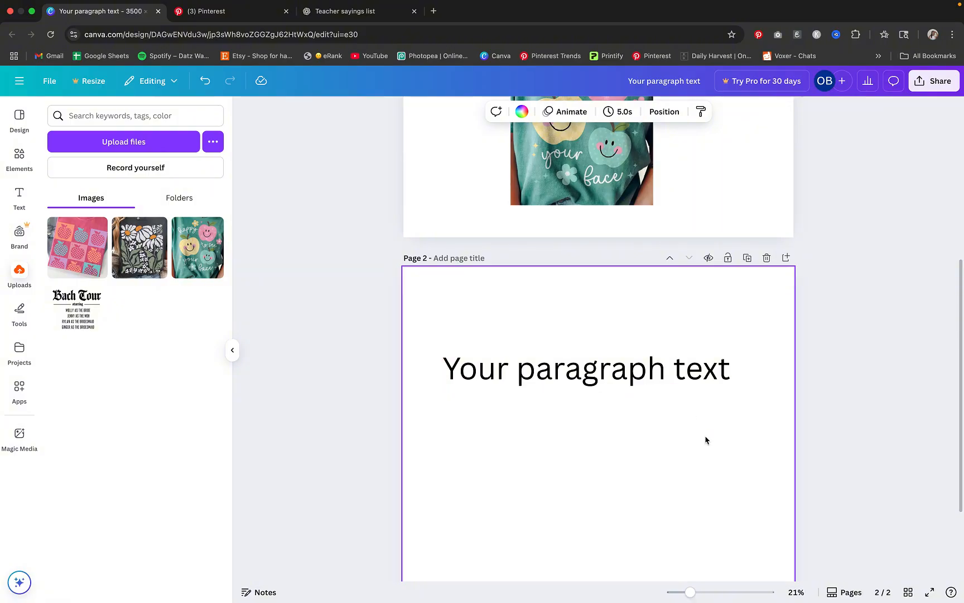
click(576, 369)
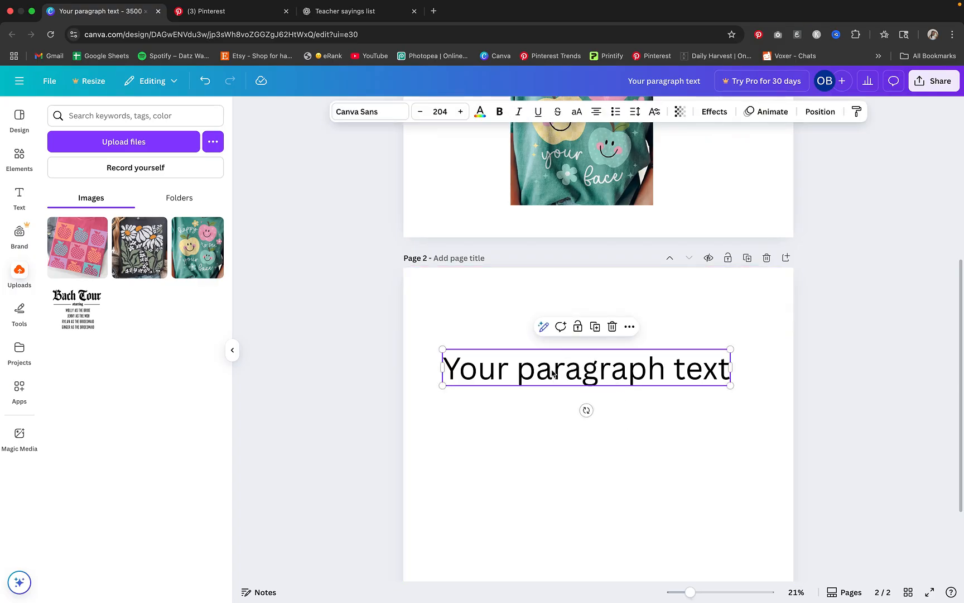
click(20, 195)
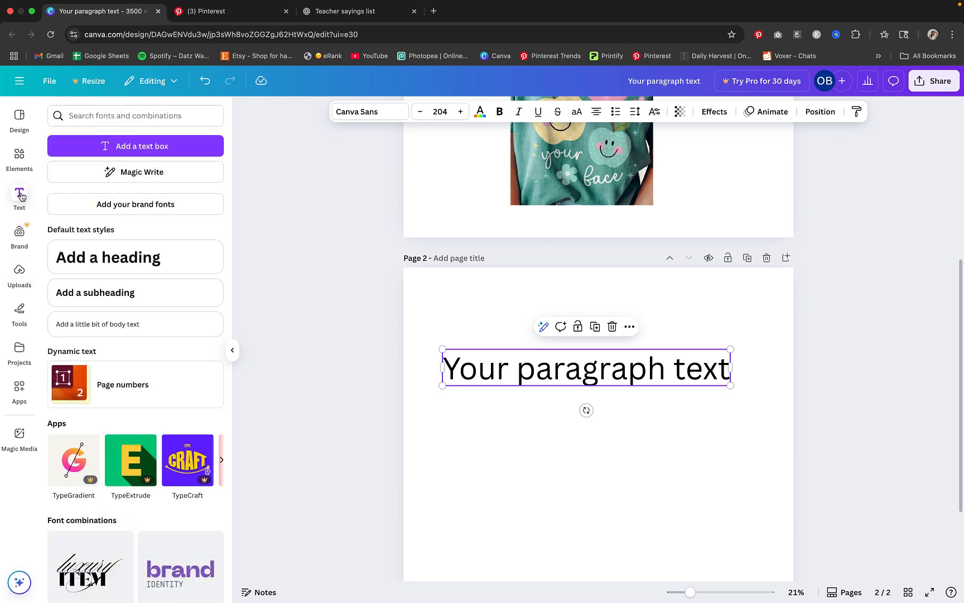
click(157, 147)
click(661, 439)
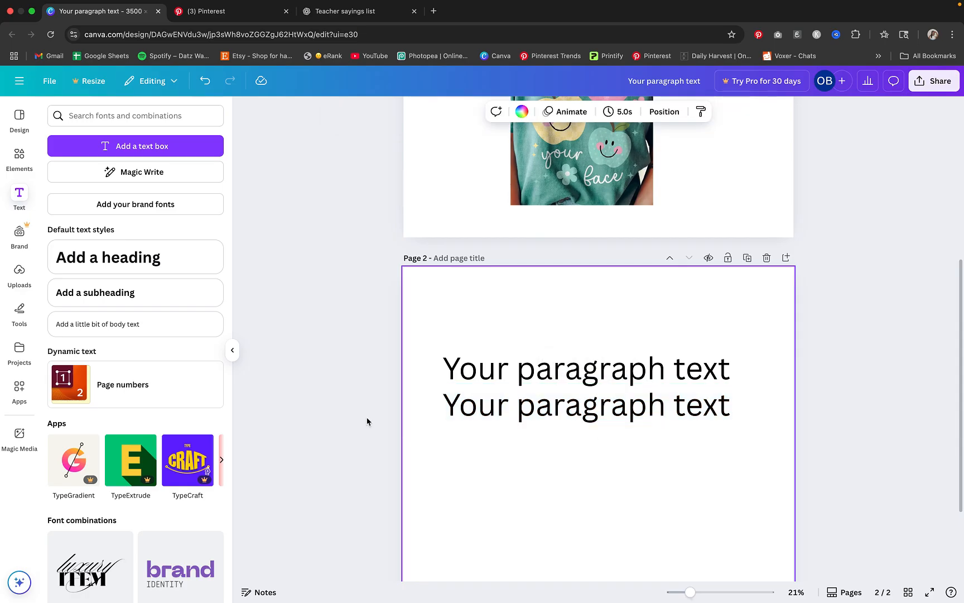
click(232, 350)
drag(506, 421, 119, 402)
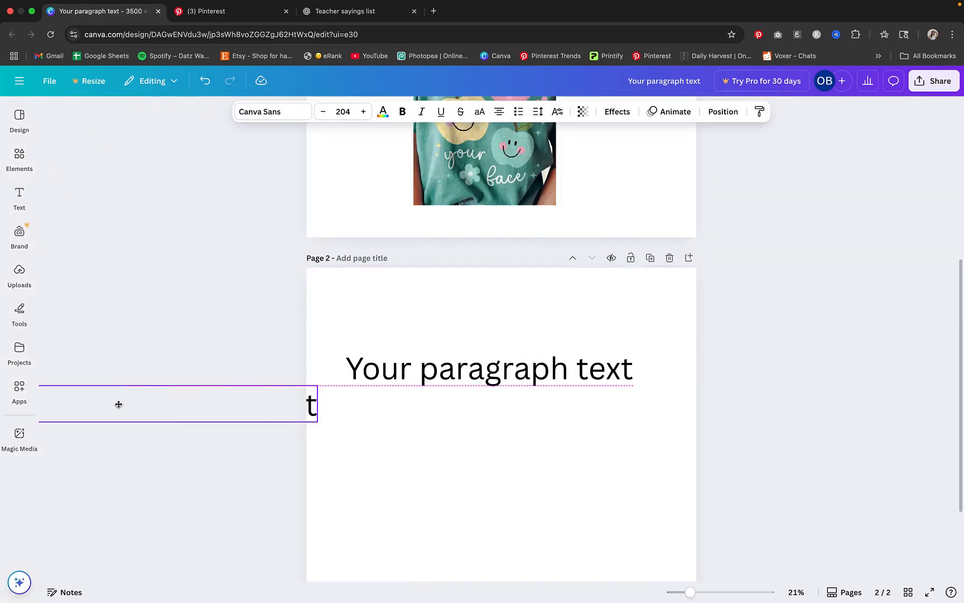
Replace the placeholder text on page 2 with the copied saying "Learning Never Ends" and move it to the lower part of the page
click(395, 373)
click(394, 372)
text(Learning Never Ends)
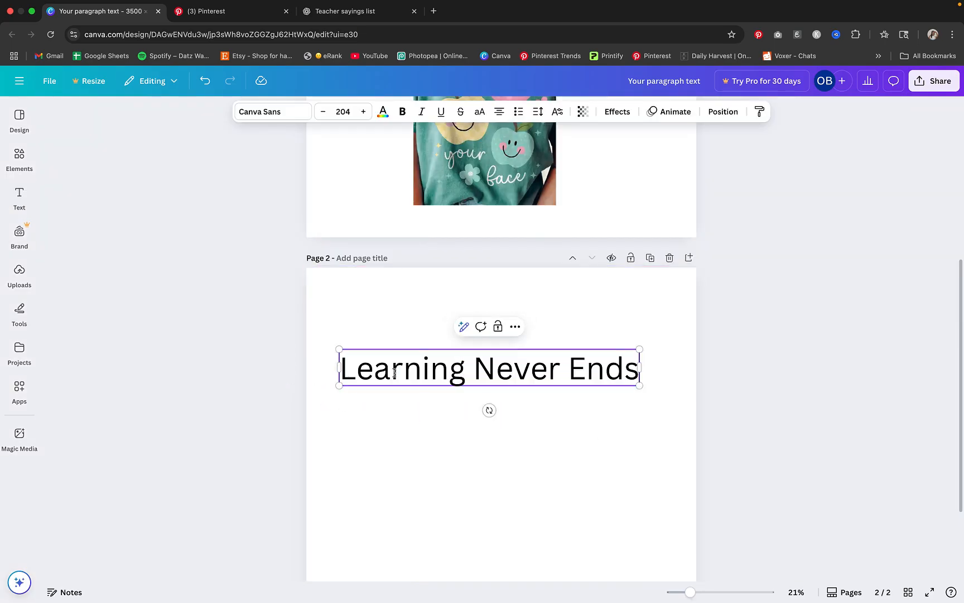
click(594, 406)
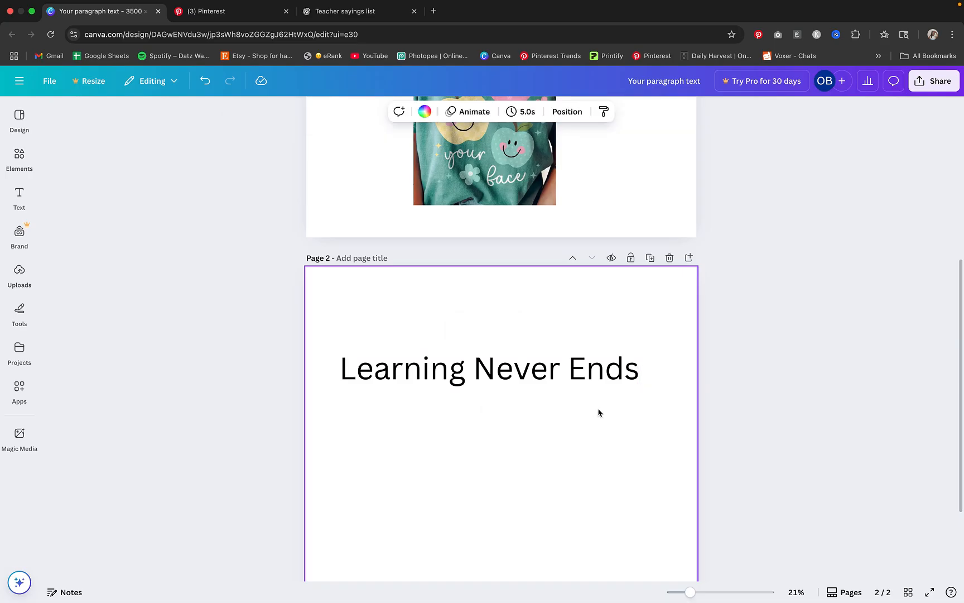
scroll(543, 332, down, 3)
drag(499, 302, 518, 536)
Center the green "happy to see your face" shirt image horizontally on page 1
scroll(619, 432, up, 2)
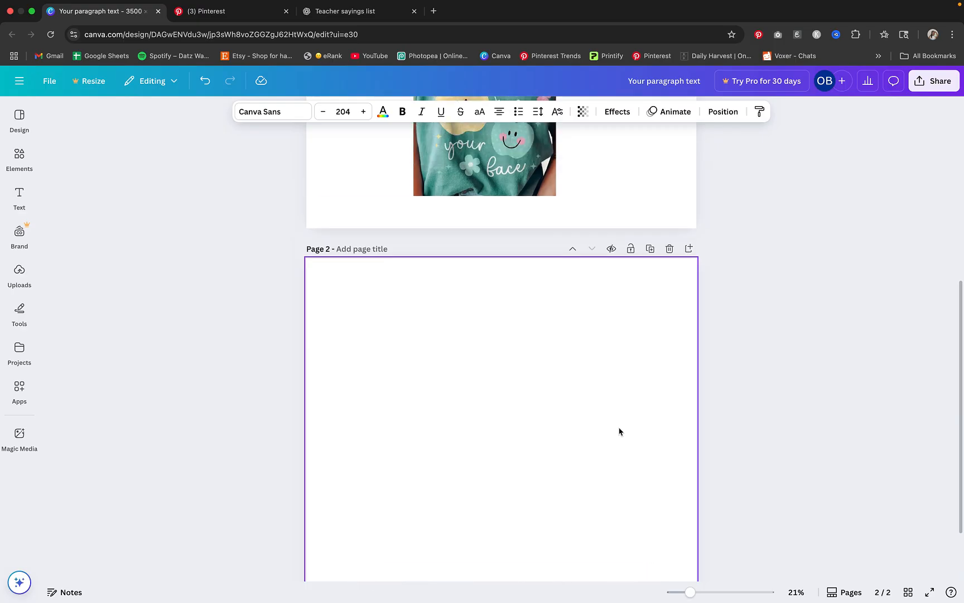
scroll(620, 432, up, 5)
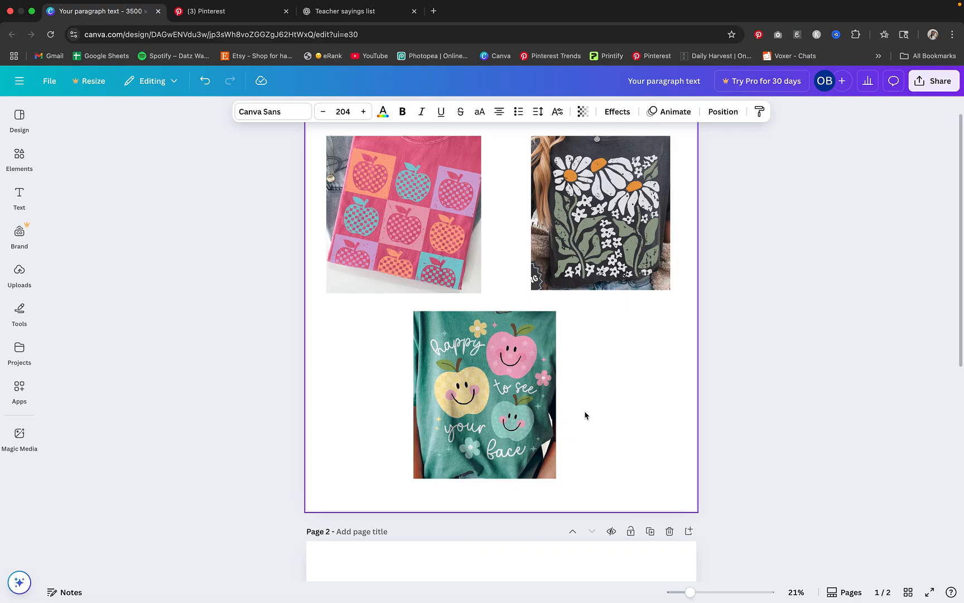
drag(544, 447, 561, 441)
scroll(392, 295, down, 5)
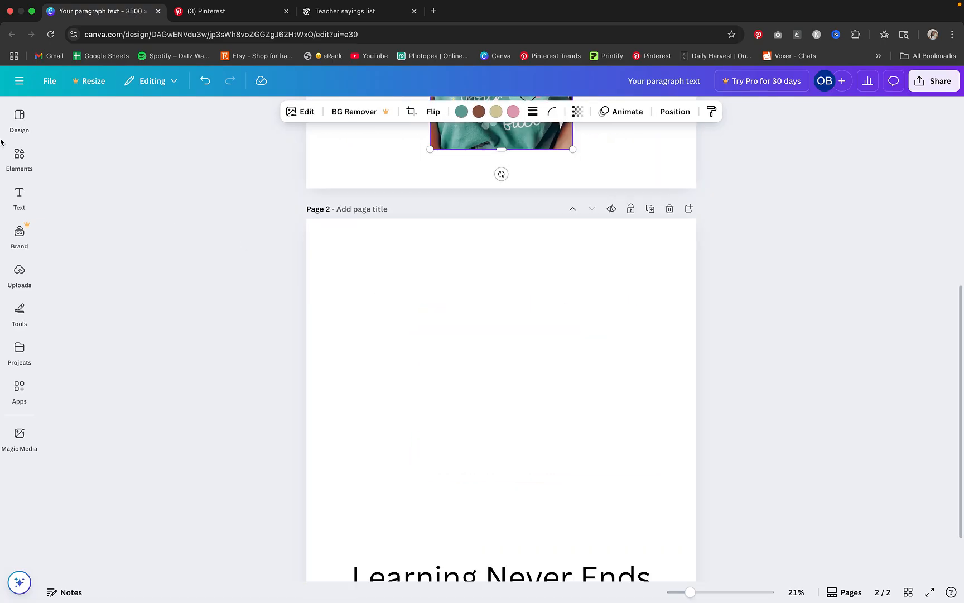
Add a blank third page and search the elements for "abstract flower", showing all graphics
click(20, 156)
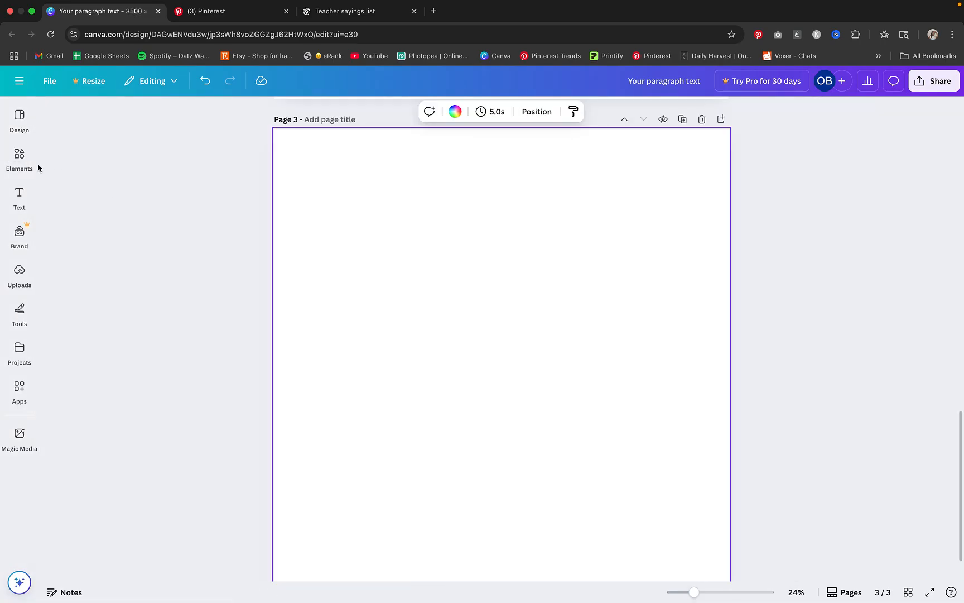
click(21, 159)
click(130, 117)
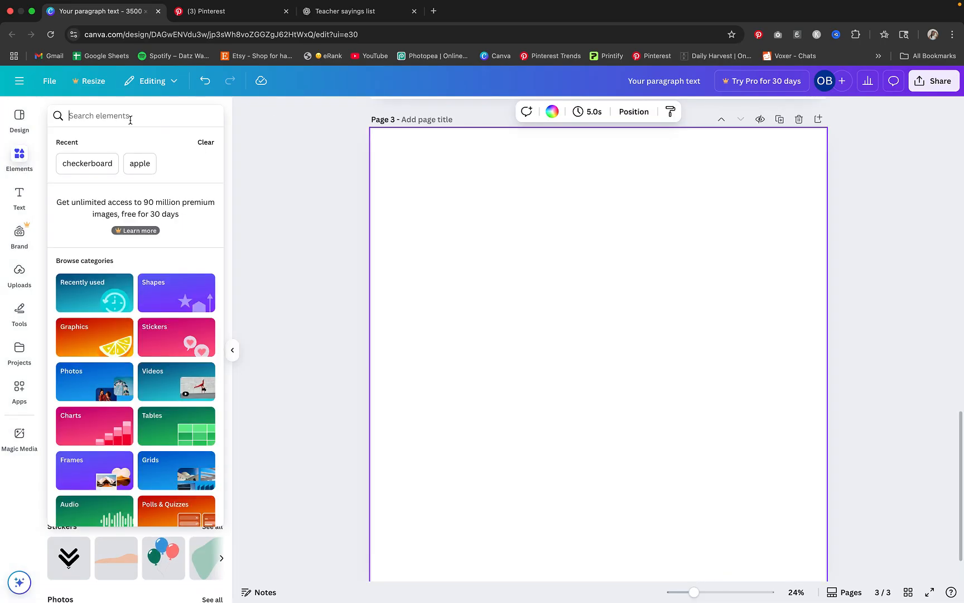
text(abs)
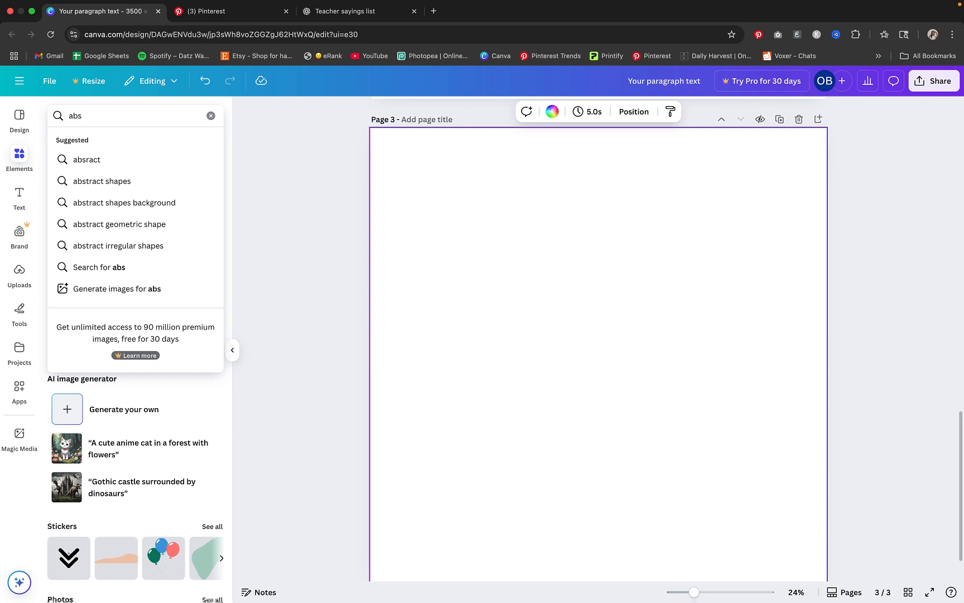
text(tract)
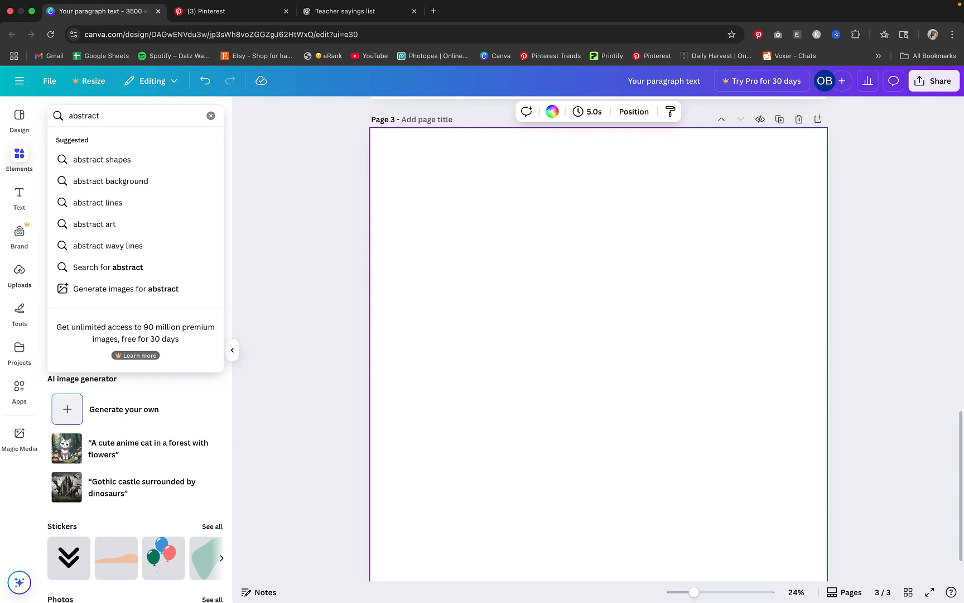
text( flower)
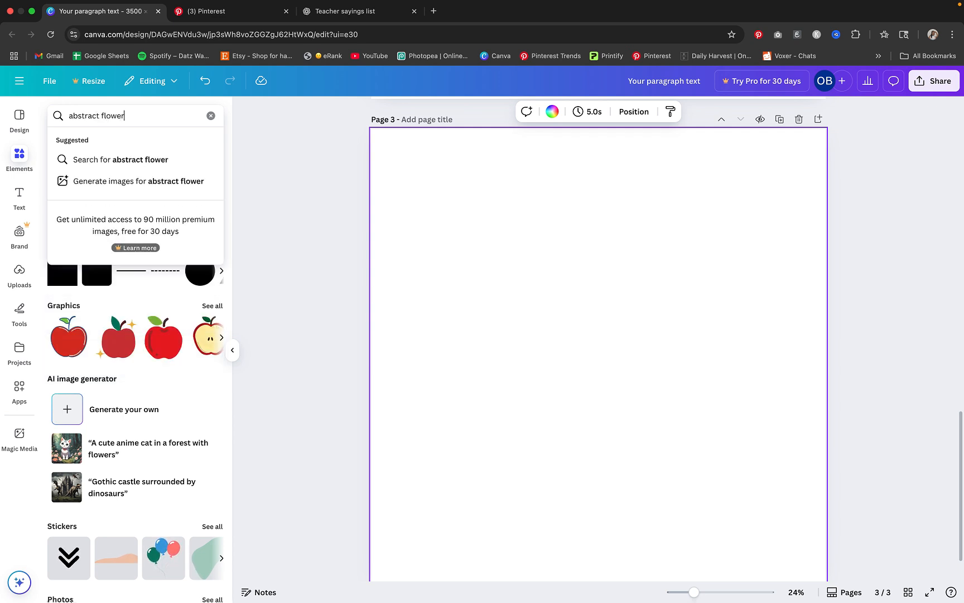
key(Return)
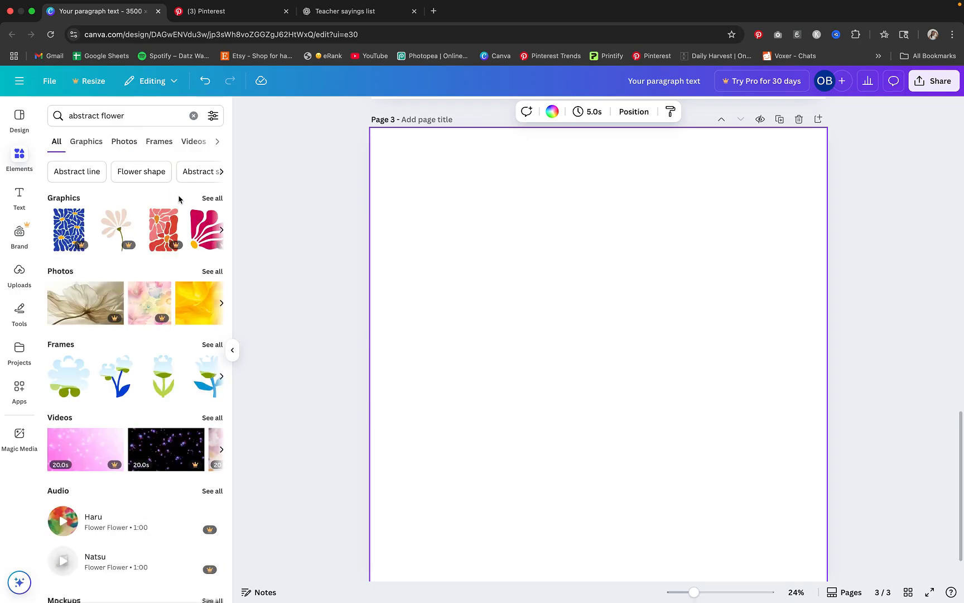
click(211, 198)
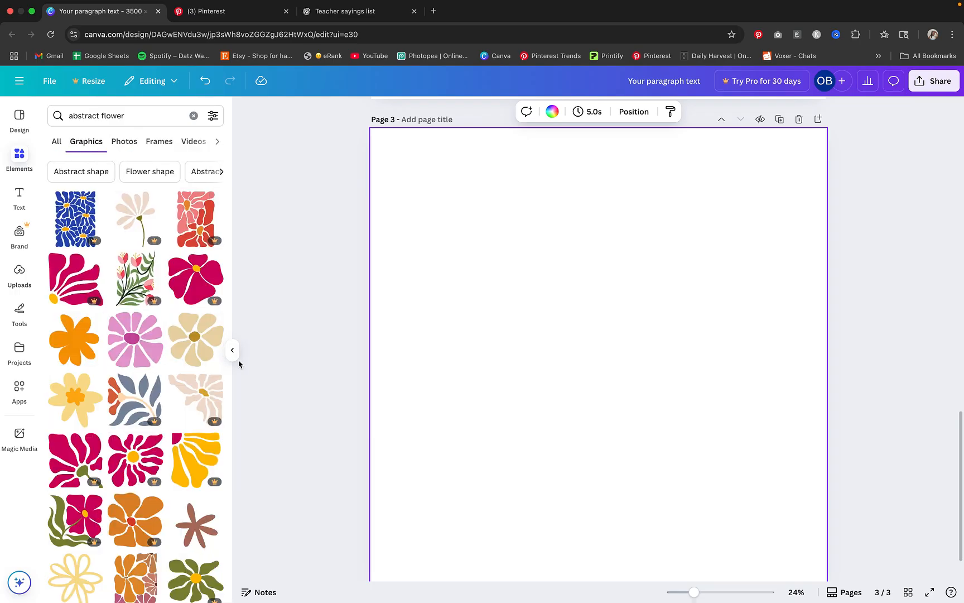
Add the coral-pink flower graphic with the yellow center to page 3, reduced in size and placed in the page's upper-left corner
scroll(135, 339, down, 3)
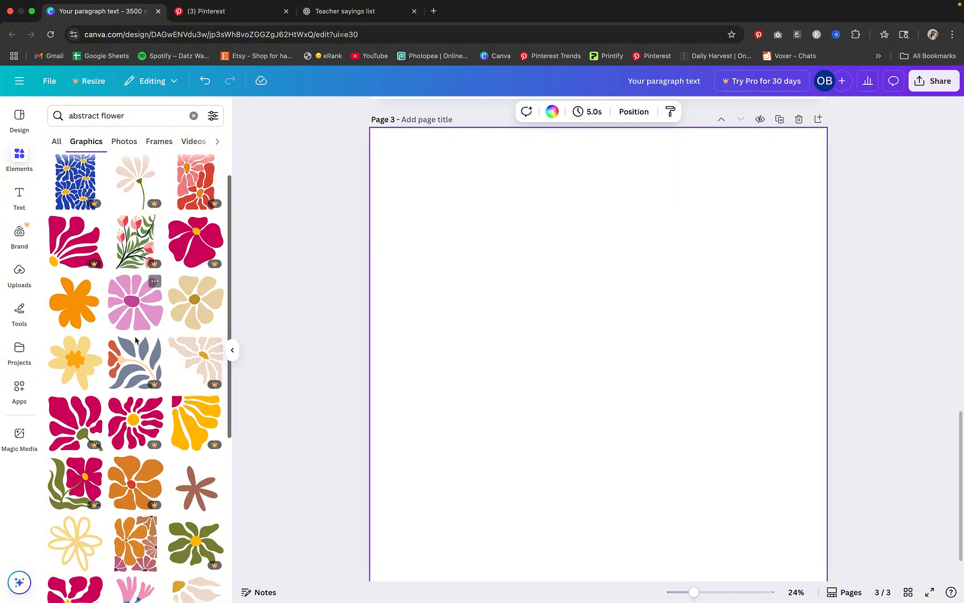
scroll(135, 339, down, 3)
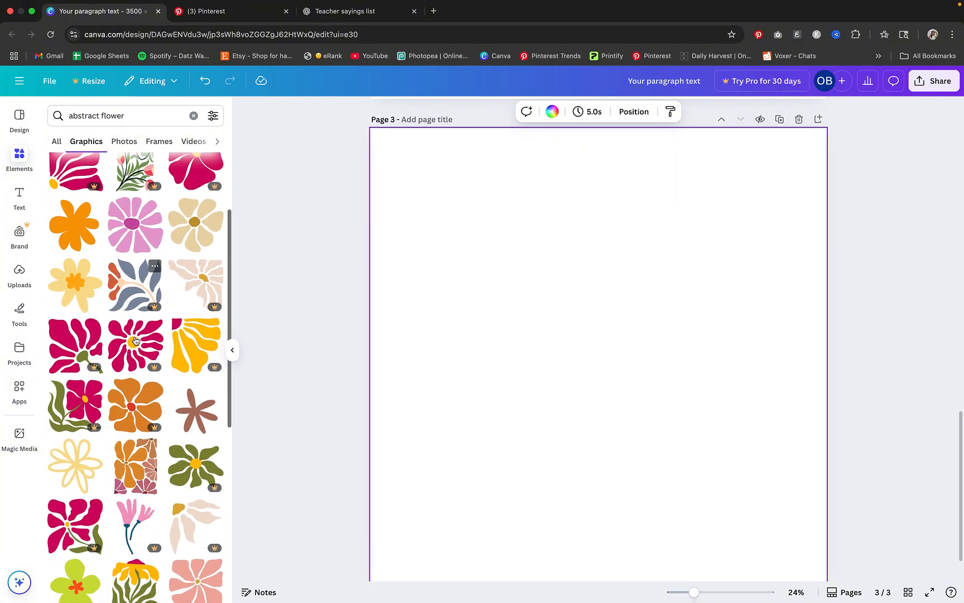
scroll(140, 422, down, 3)
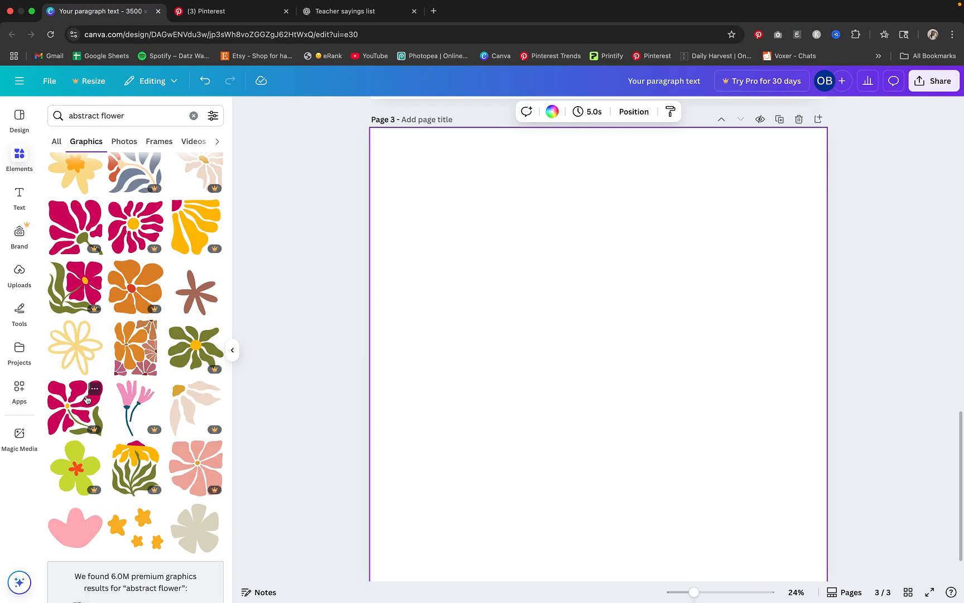
scroll(101, 401, up, 7)
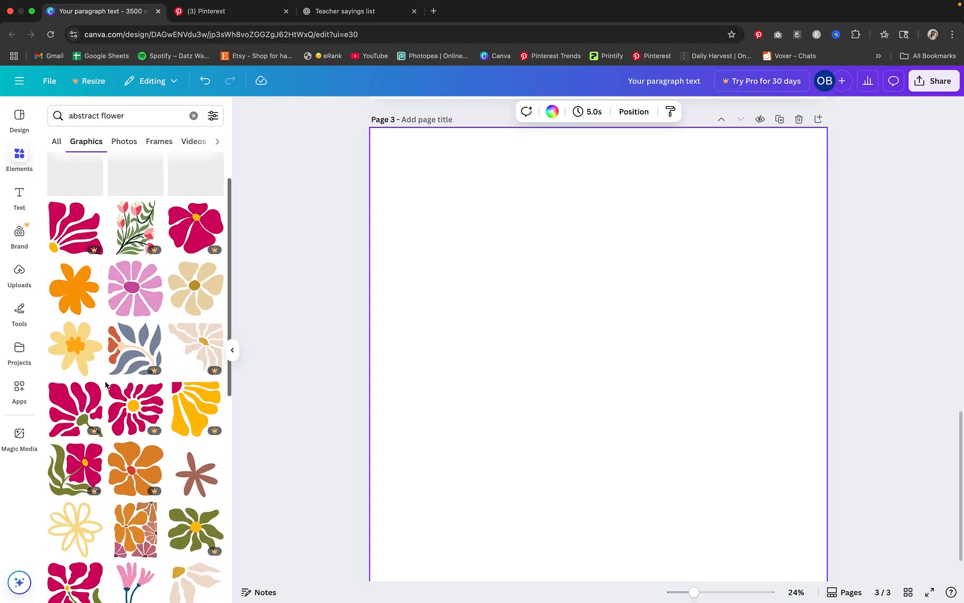
scroll(83, 266, up, 2)
scroll(127, 297, down, 14)
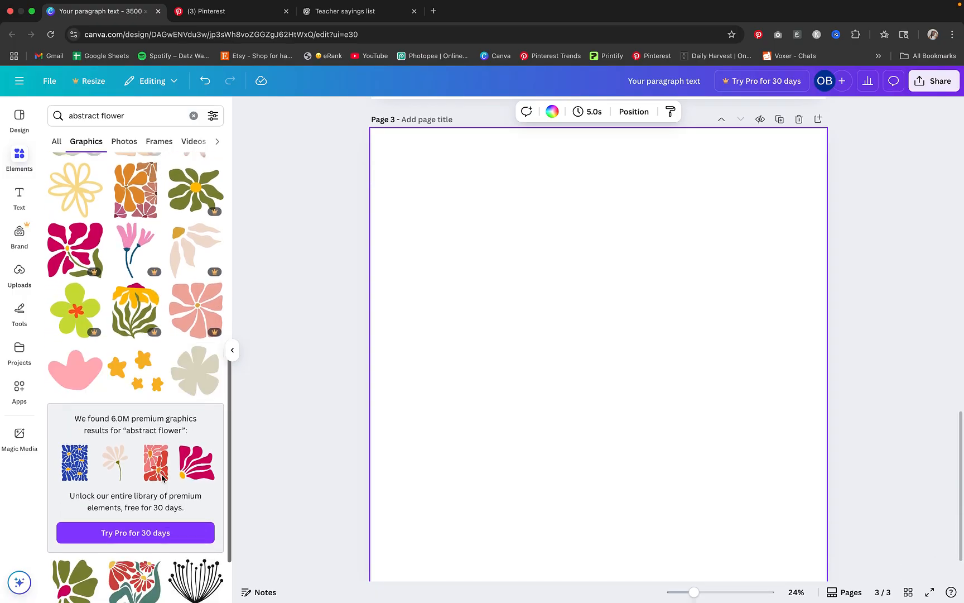
scroll(177, 469, down, 8)
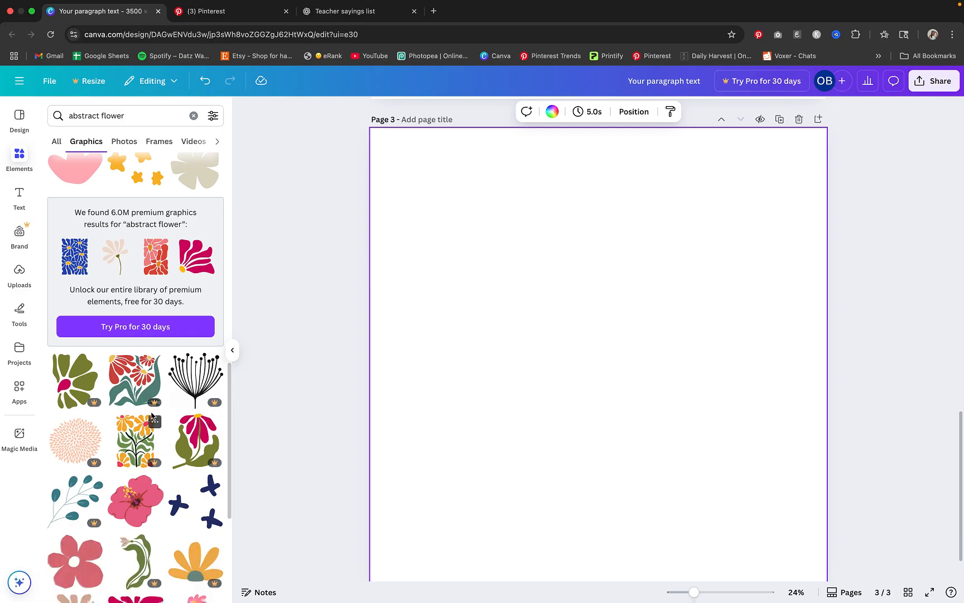
scroll(162, 435, down, 5)
scroll(149, 406, down, 3)
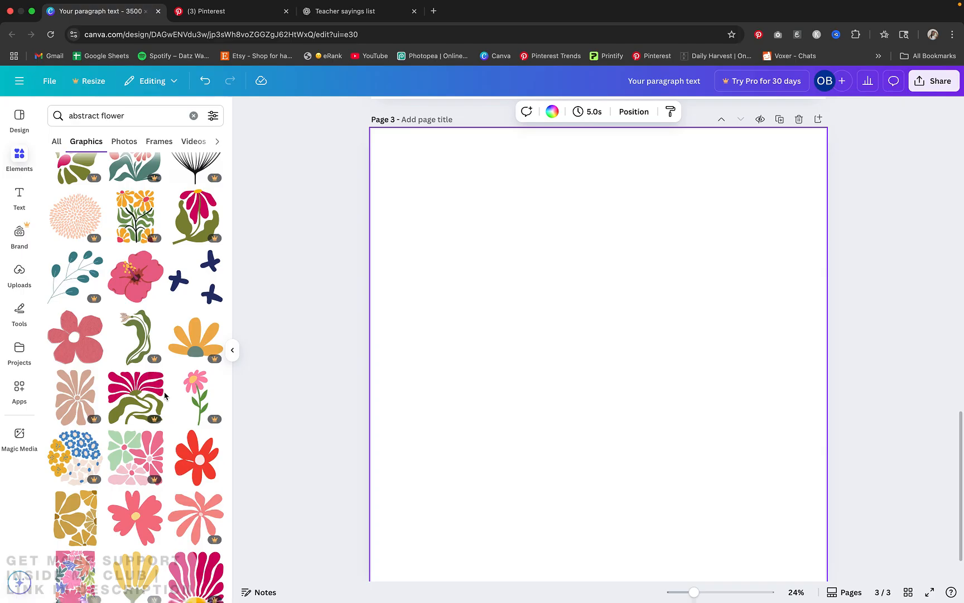
scroll(192, 467, down, 3)
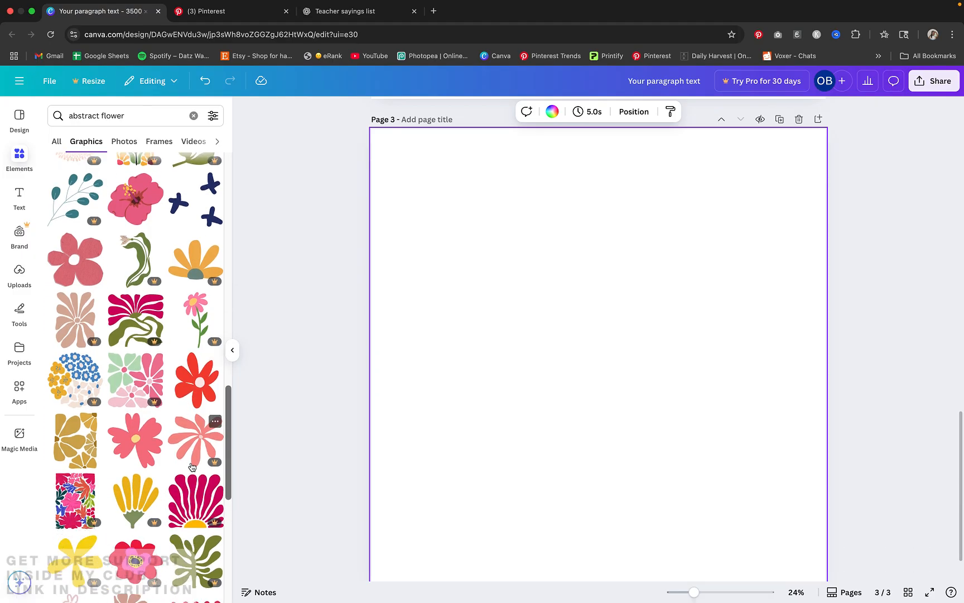
click(144, 445)
drag(656, 398, 545, 280)
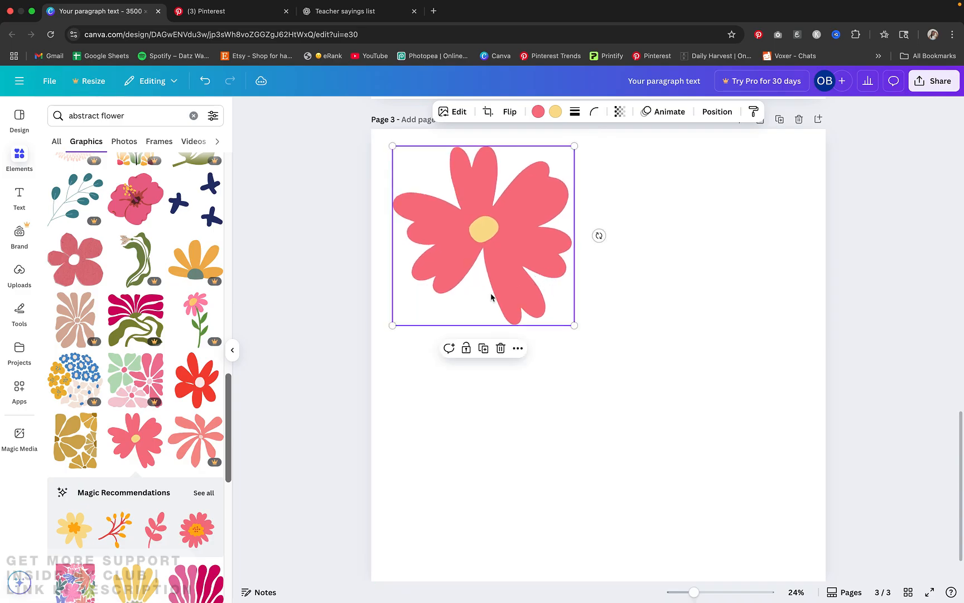
Open all Magic Recommendations for the pink flower and add the yellow-orange berry branch graphic to page 3
scroll(111, 394, down, 3)
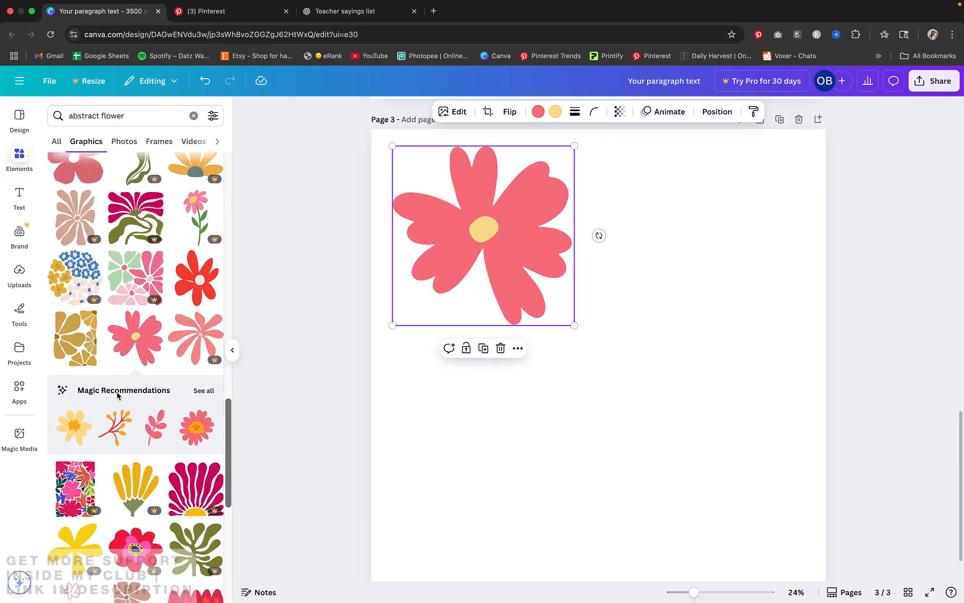
click(197, 391)
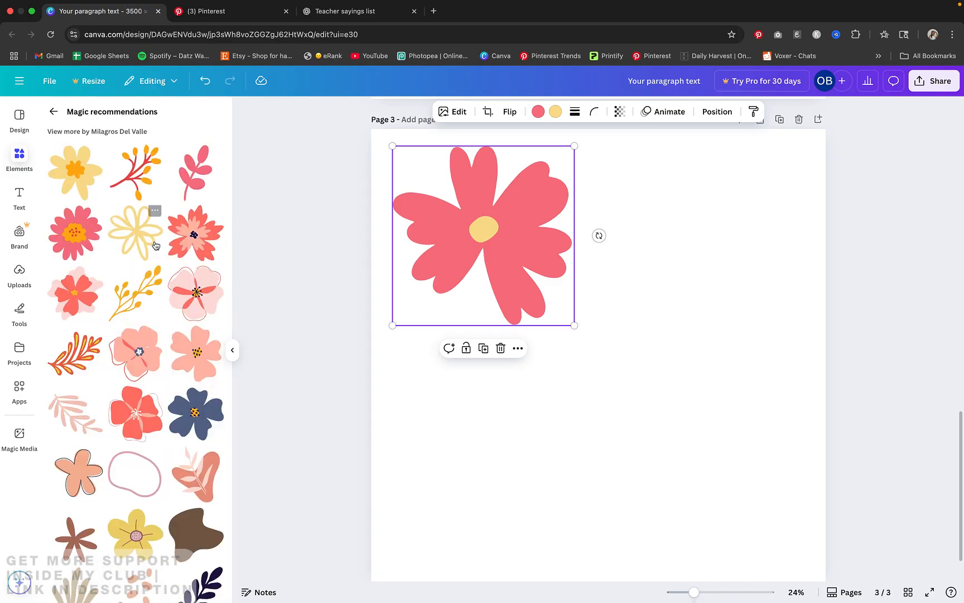
click(133, 290)
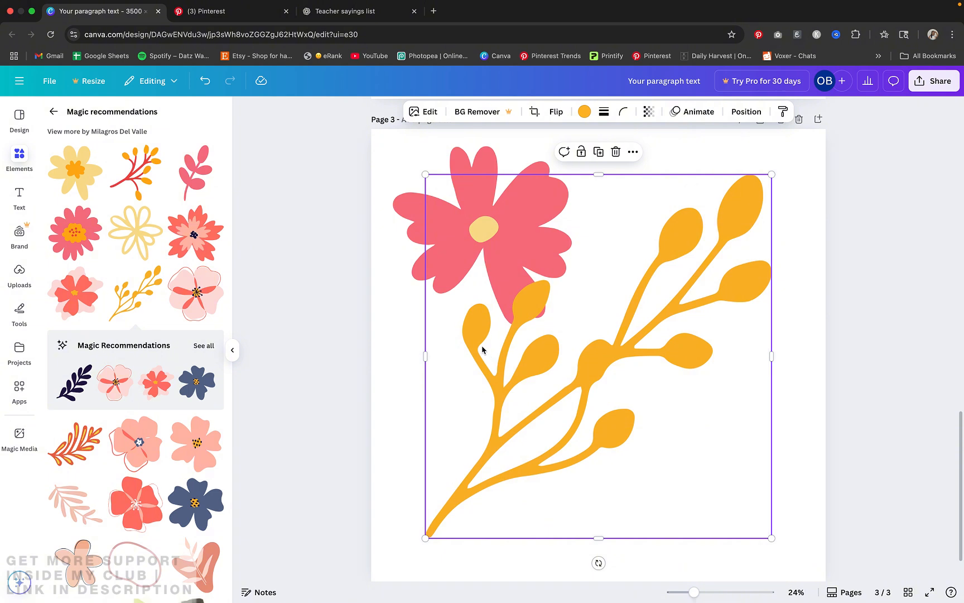
Add the pink leaf sprig at page 3's lower left and the periwinkle flower with green leaves in its lower-right corner
click(204, 187)
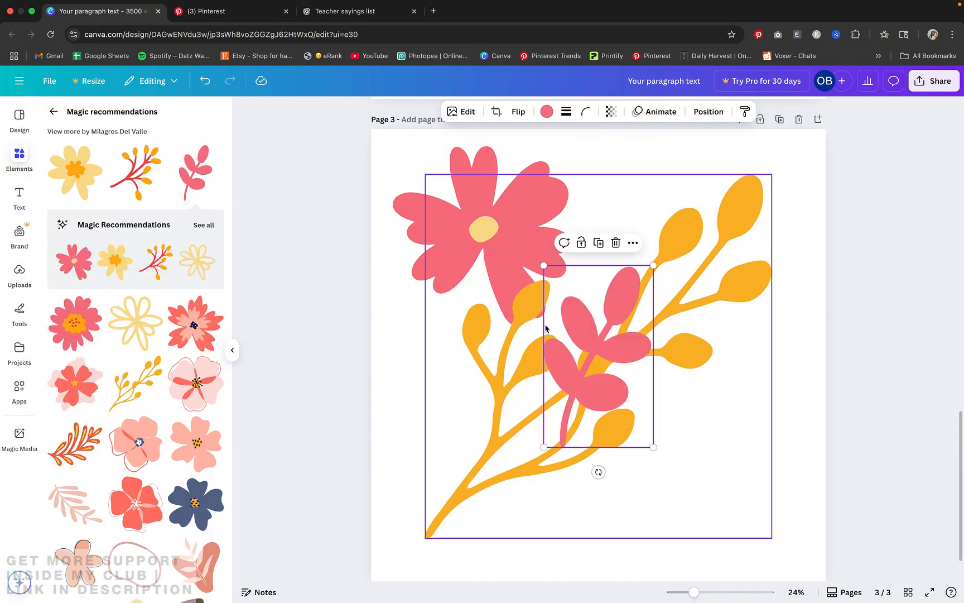
drag(574, 369, 441, 404)
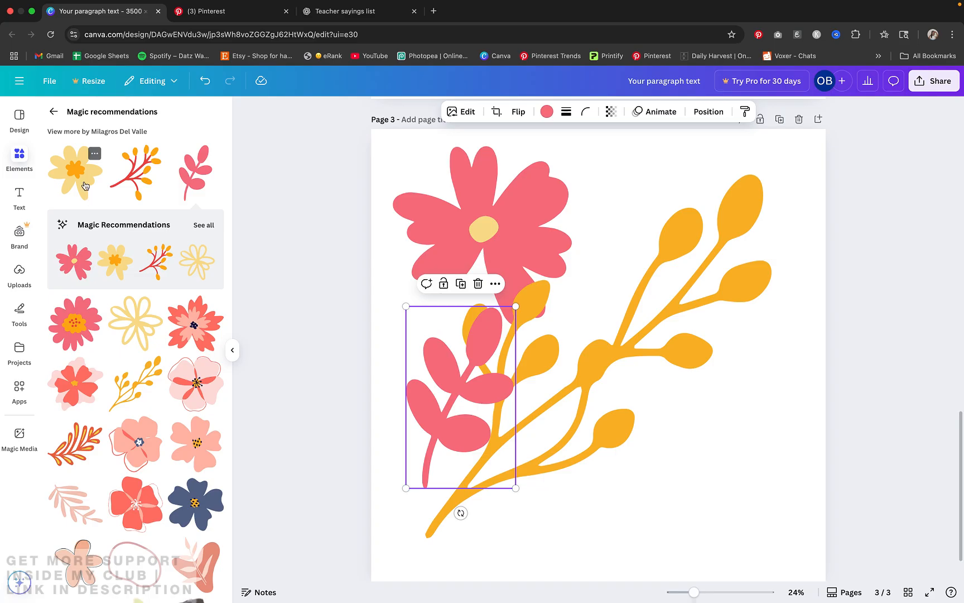
scroll(101, 260, down, 10)
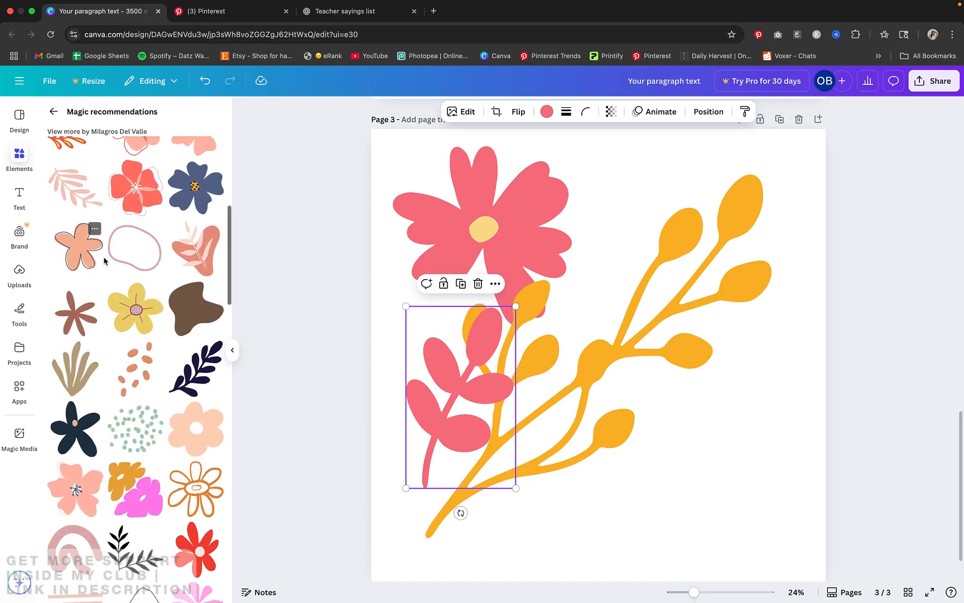
scroll(105, 260, down, 5)
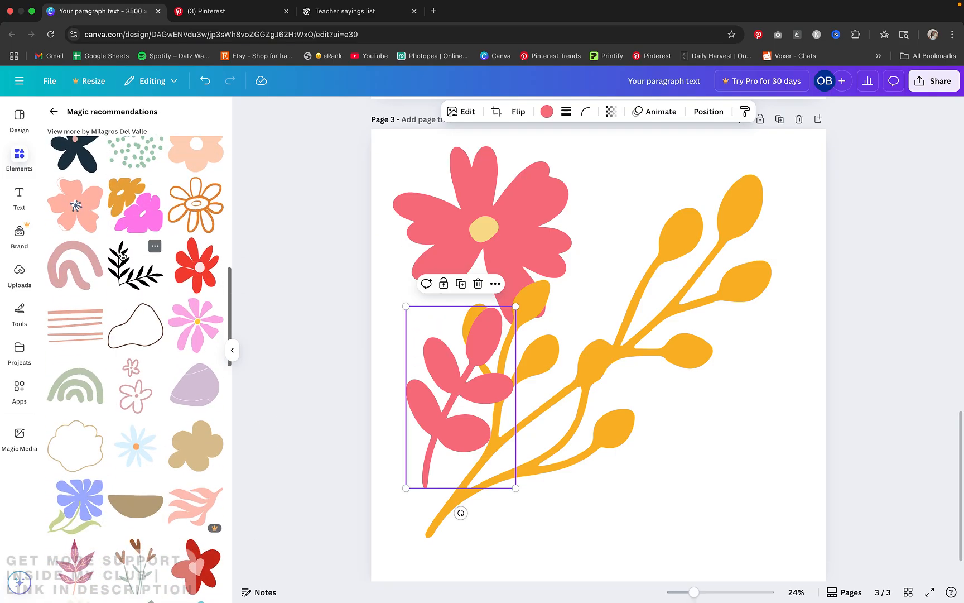
scroll(122, 256, down, 2)
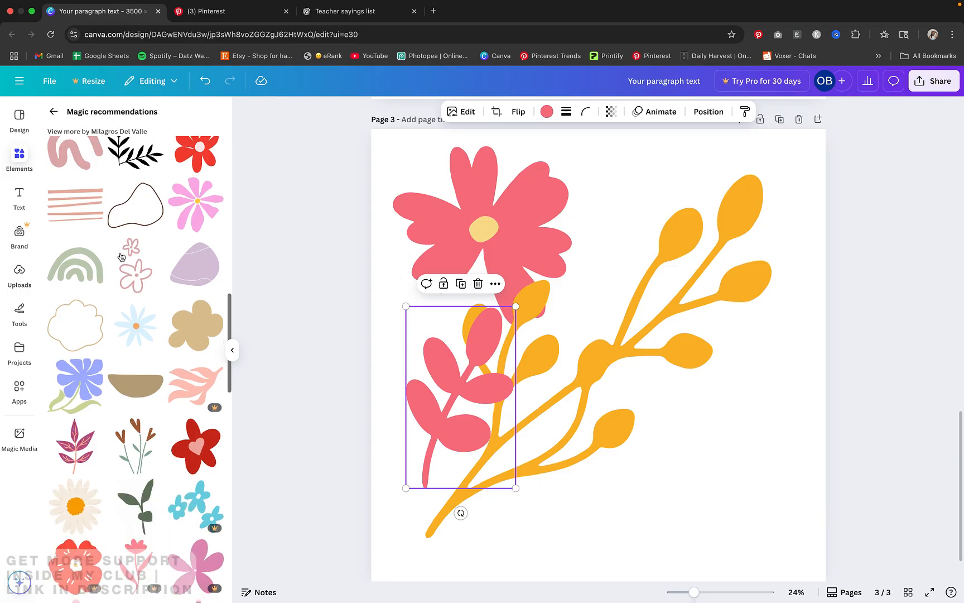
click(76, 384)
drag(537, 342, 726, 458)
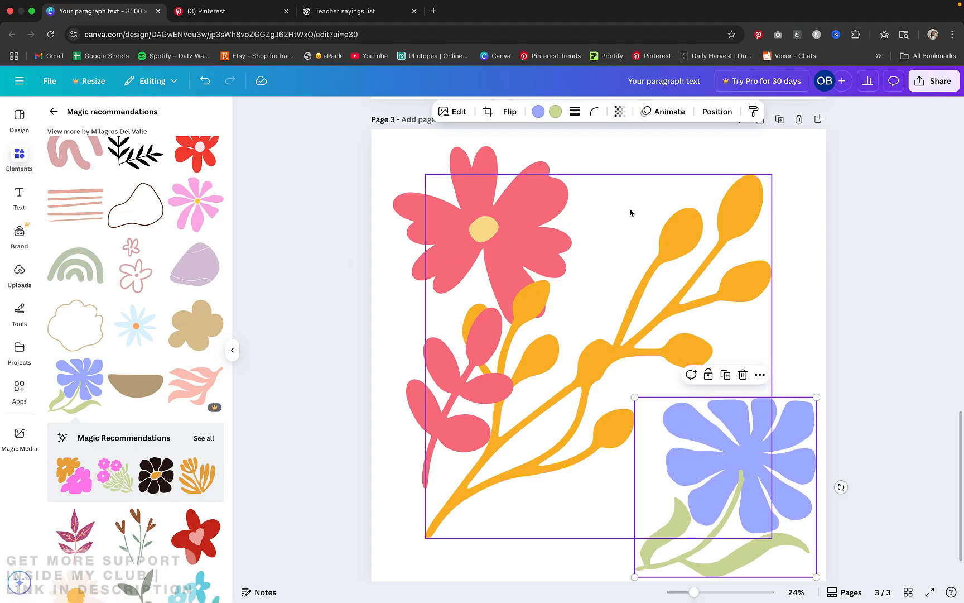
Add a blank page 4, and on page 3 shift the yellow berry branch right and move the pink leaf sprig off the page
click(818, 119)
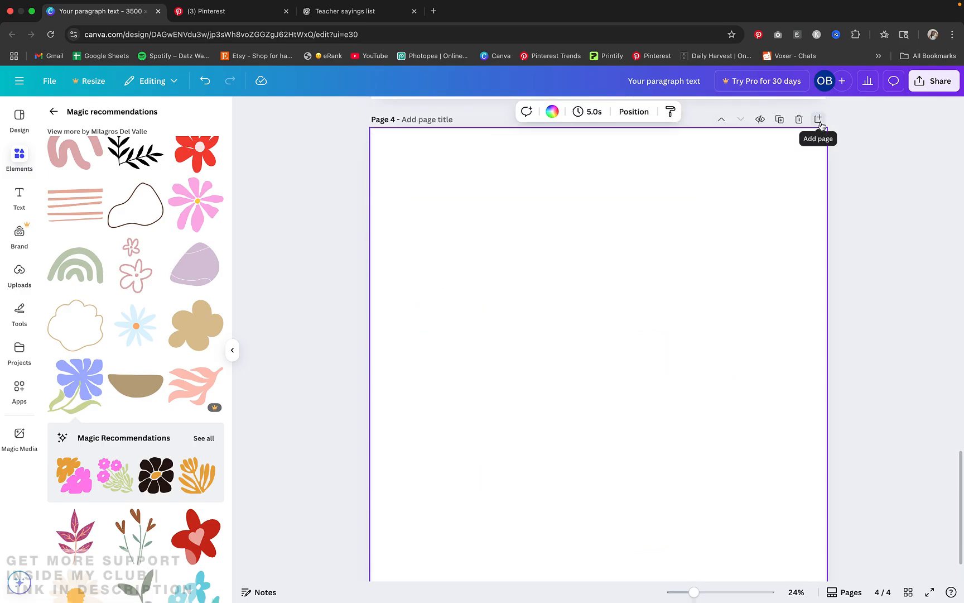
scroll(704, 270, up, 1)
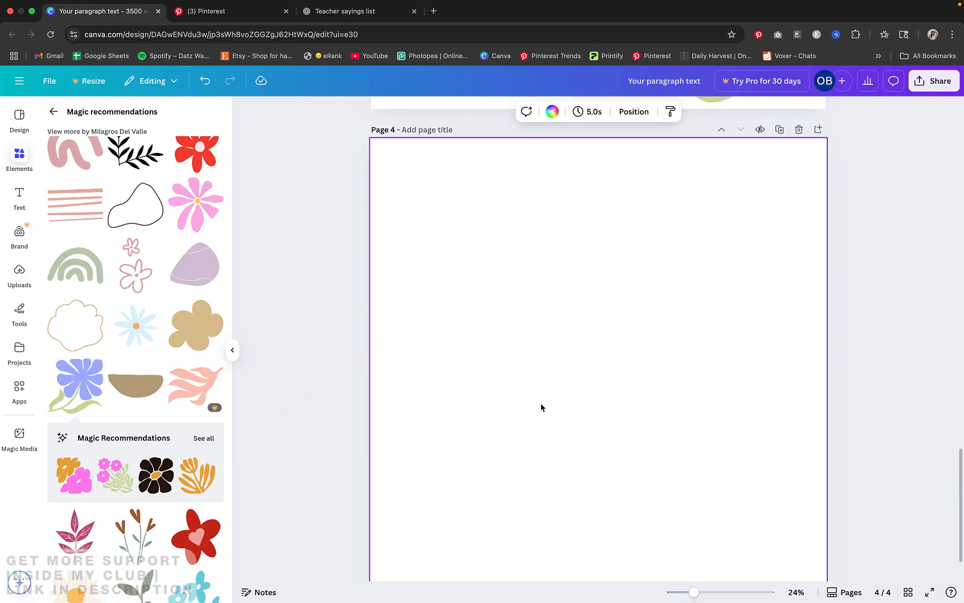
scroll(541, 408, up, 10)
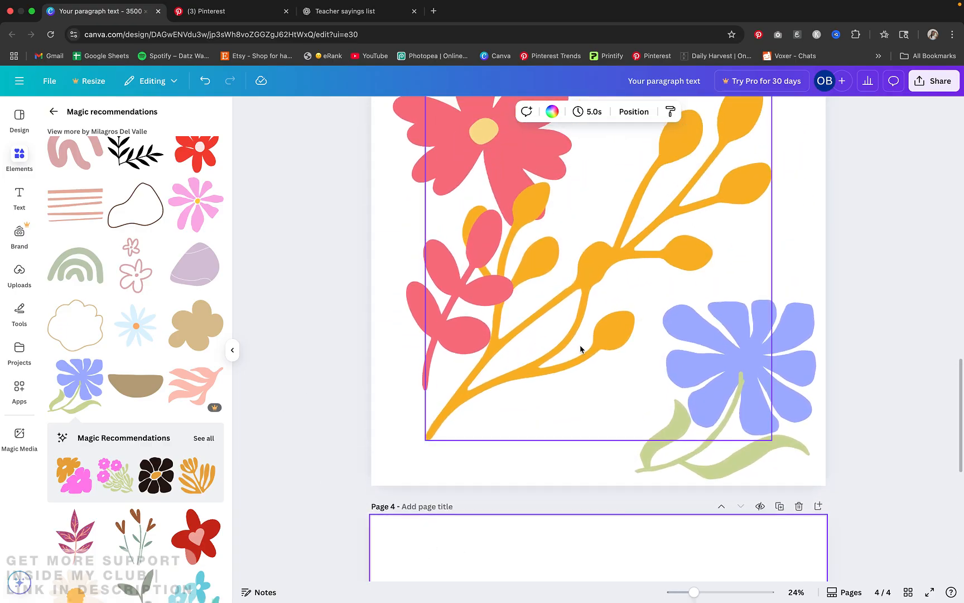
click(625, 343)
drag(628, 347, 633, 359)
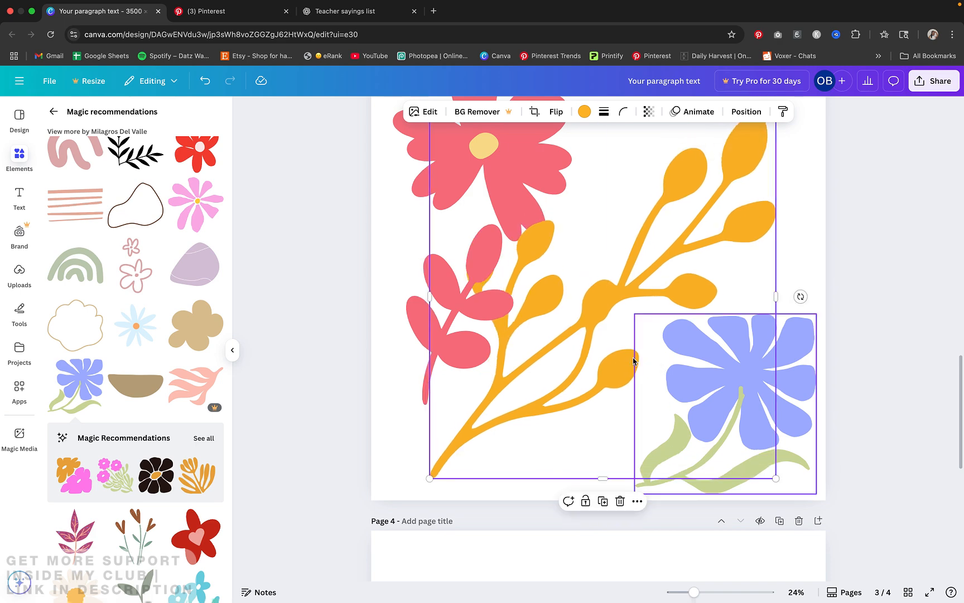
drag(470, 296, 592, 299)
drag(452, 323, 95, 336)
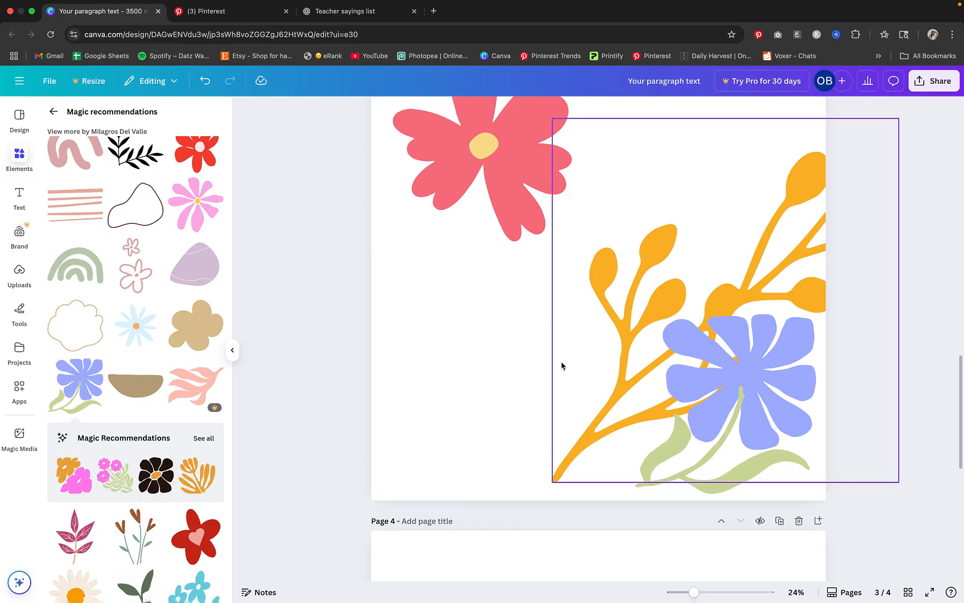
Open all Magic Recommendations for the periwinkle flower and add the three-bloom pink bouquet to the lower-left area of page 3
click(204, 444)
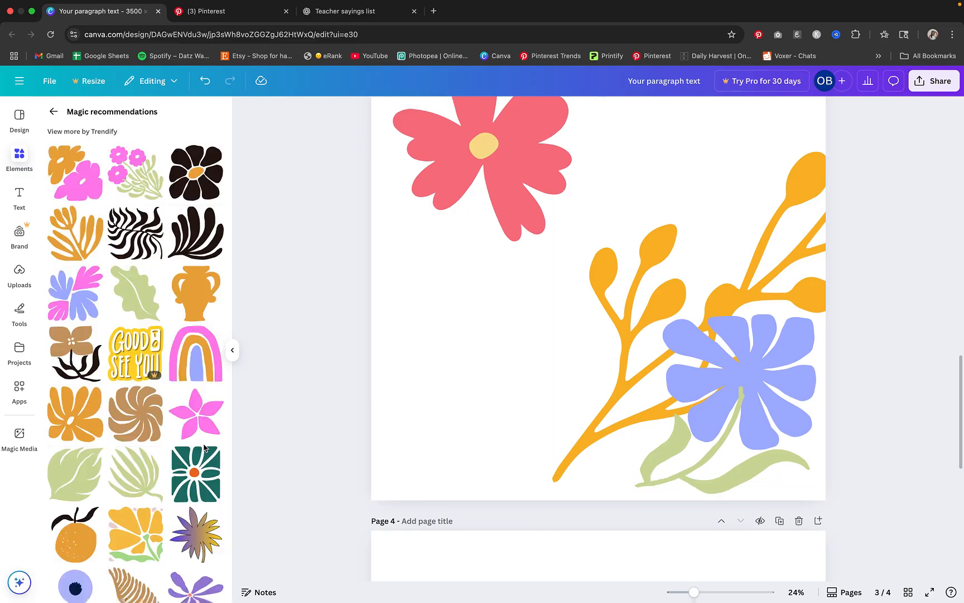
click(145, 192)
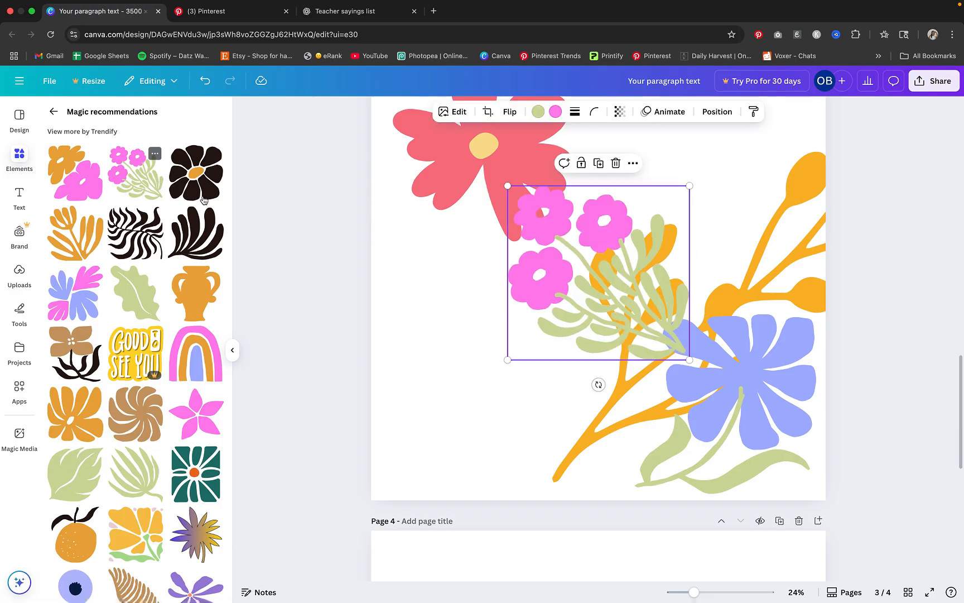
drag(562, 265, 478, 358)
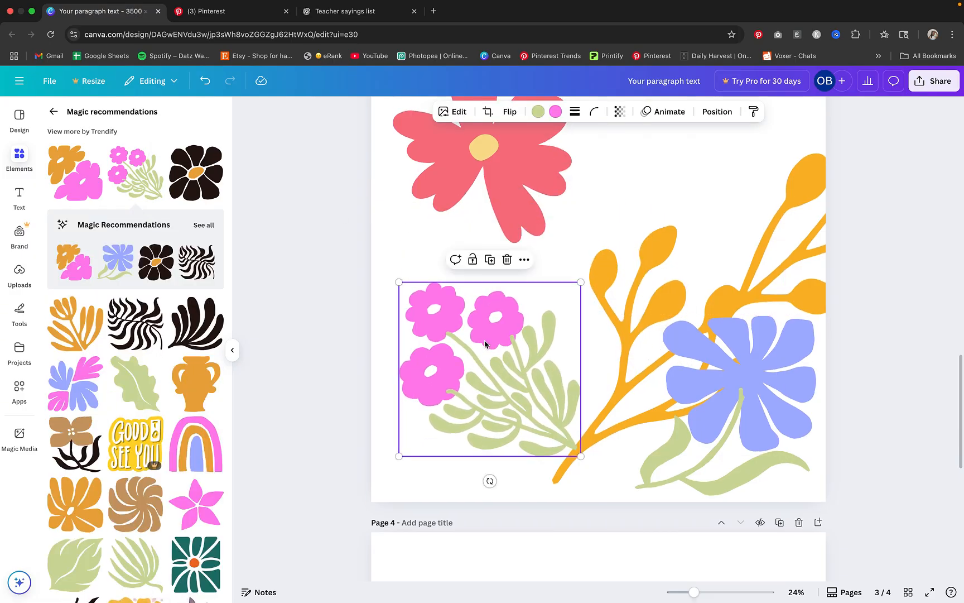
Add the orange flower with green leaves to page 3's upper-left corner, moving the coral-pink flower off the page
scroll(188, 474, down, 5)
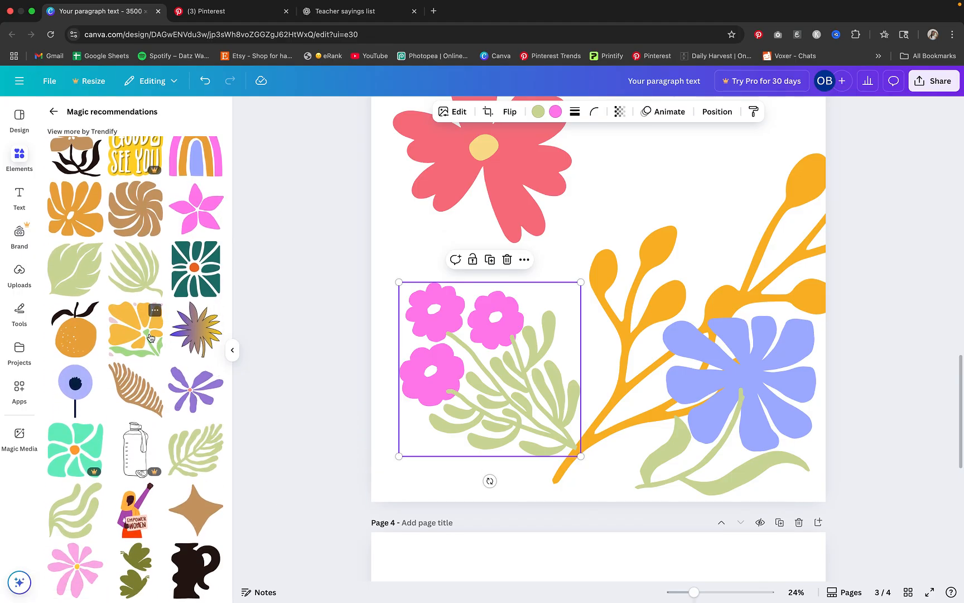
click(150, 337)
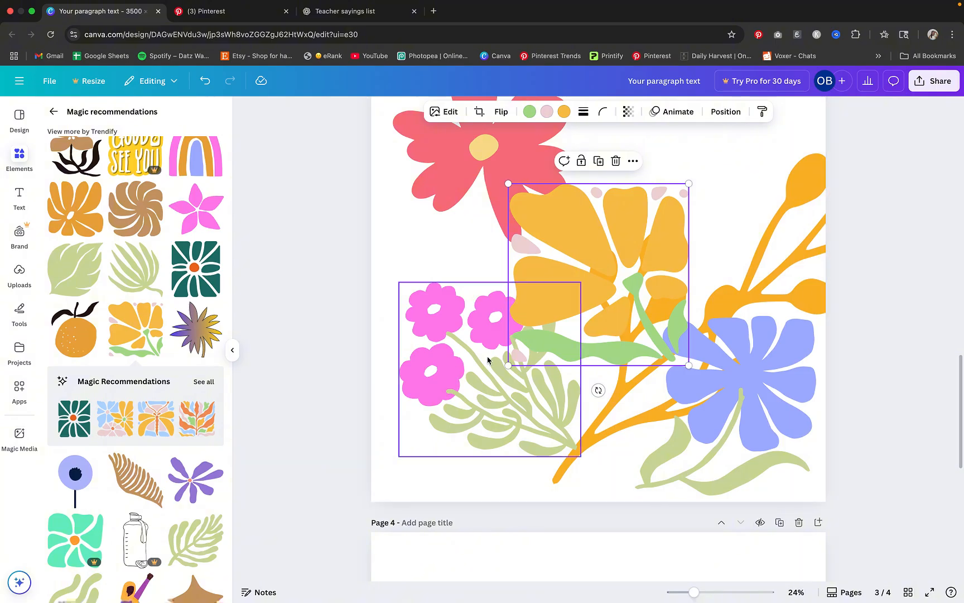
scroll(485, 357, up, 2)
scroll(480, 335, up, 2)
click(478, 286)
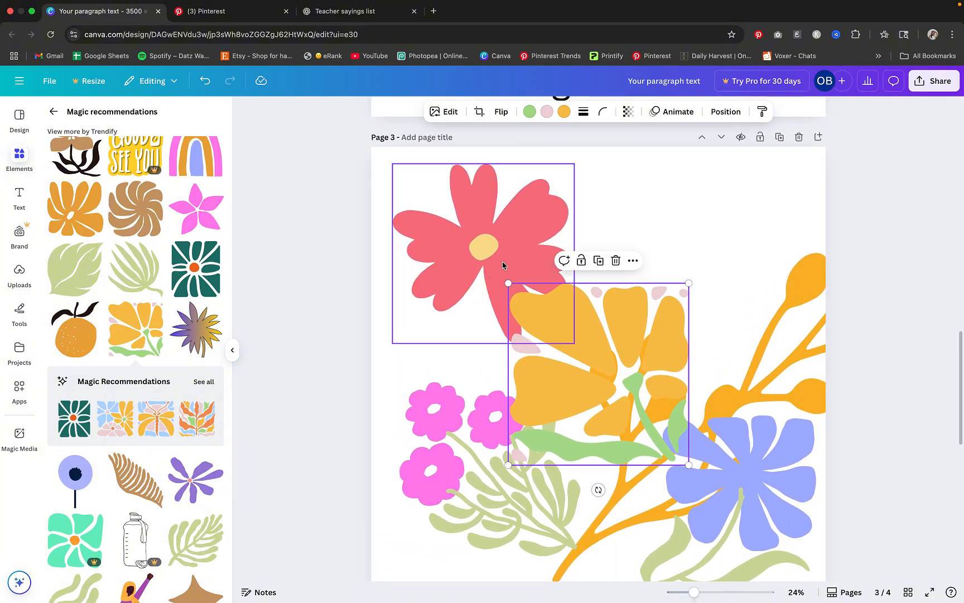
drag(502, 265, 264, 265)
drag(662, 343, 536, 213)
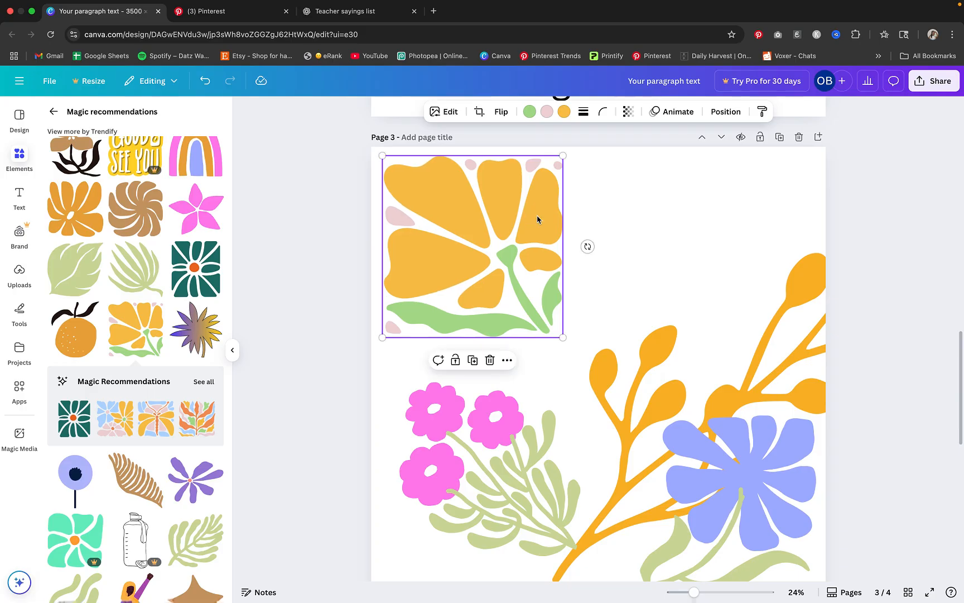
Move the orange flower off page 3 and place the periwinkle flower in the page's upper-left corner
drag(470, 211, 297, 266)
drag(742, 497, 496, 201)
drag(486, 237, 469, 248)
Add the recommended square graphic of blue, yellow and pink flowers to page 3, beside the periwinkle flower
scroll(173, 385, down, 2)
scroll(173, 385, down, 1)
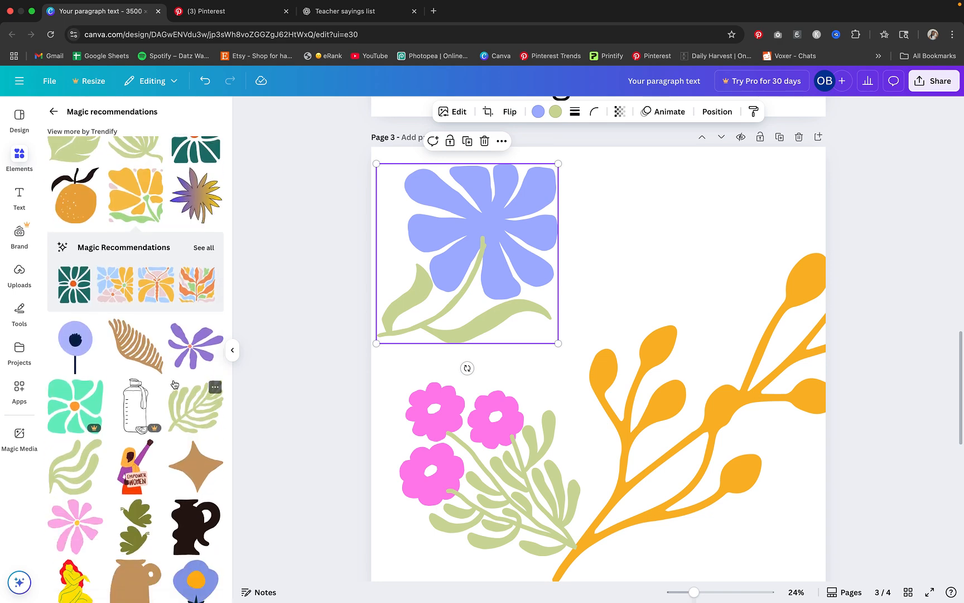
click(113, 294)
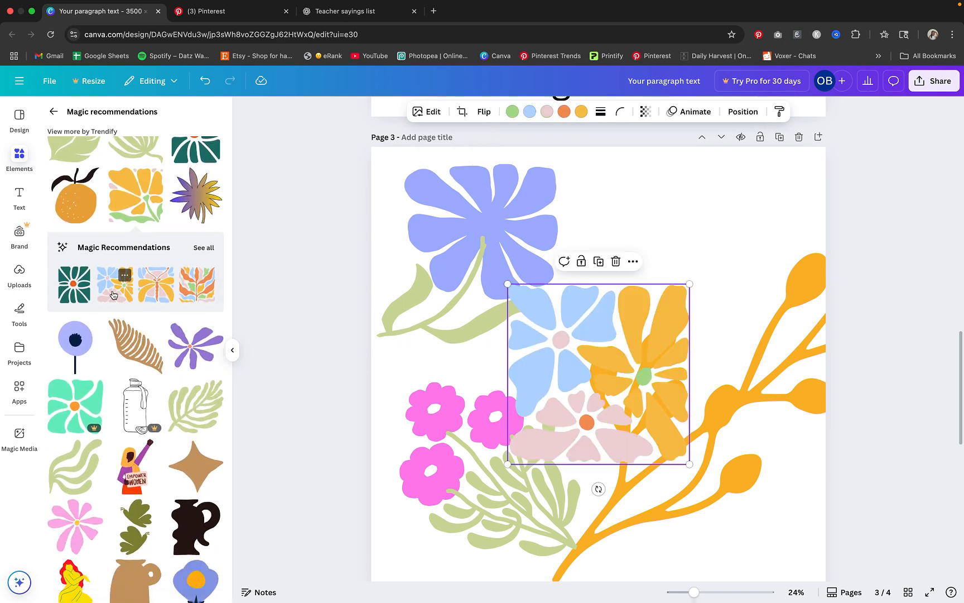
drag(554, 390, 613, 260)
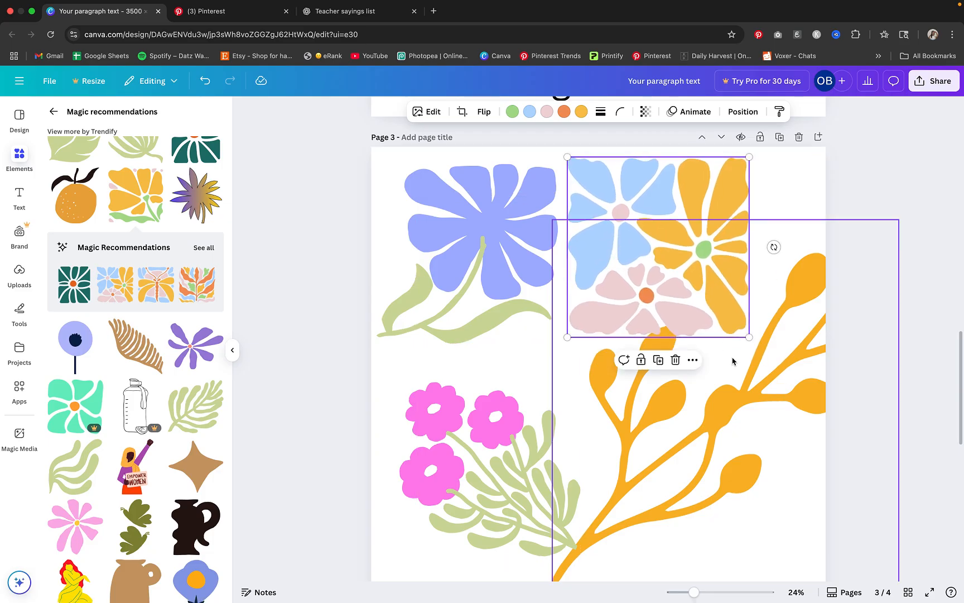
Move the yellow branch and pink bouquet off page 3 and align the square floral graphic closely beside the periwinkle flower
drag(713, 413, 234, 480)
drag(537, 514, 162, 455)
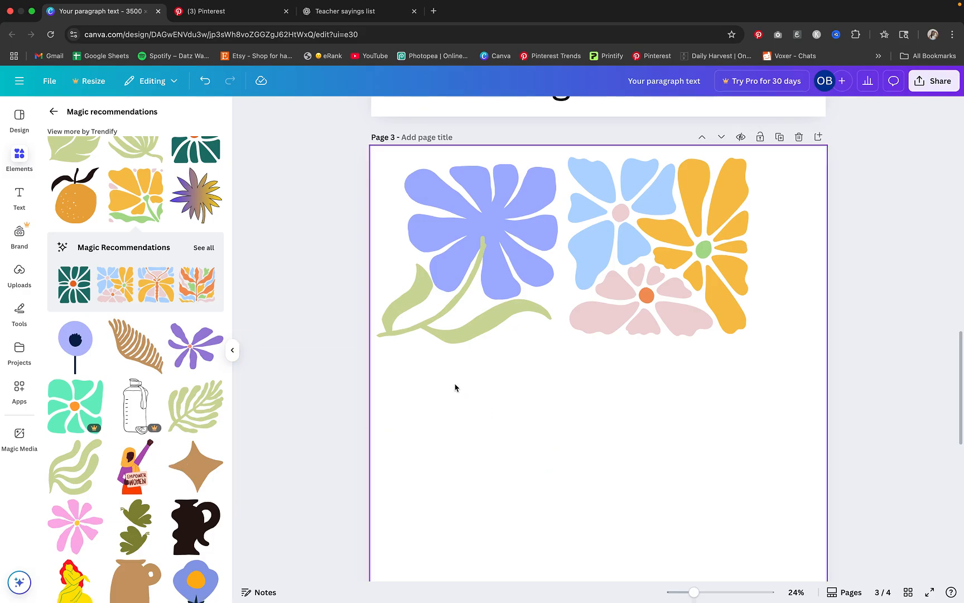
click(592, 327)
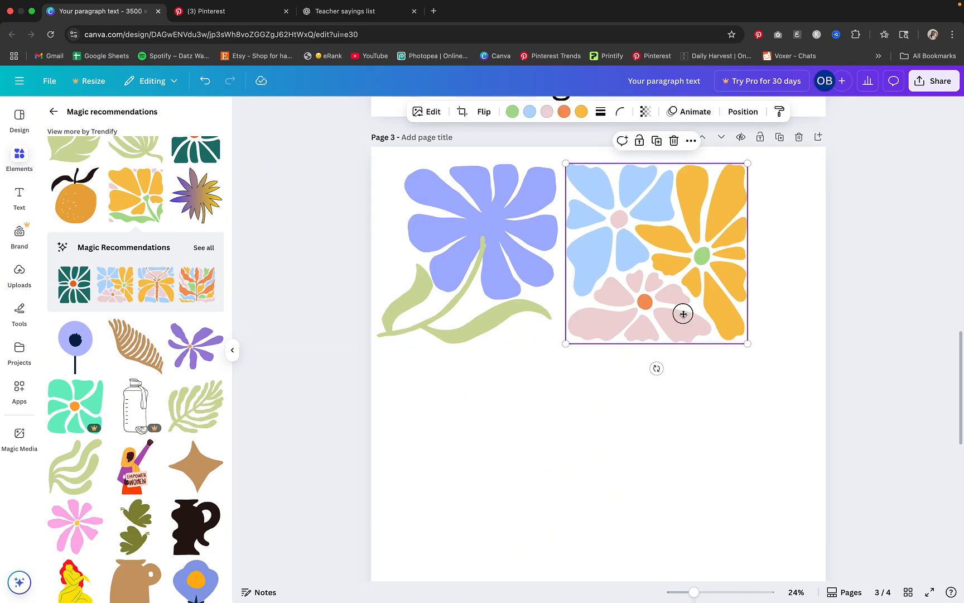
drag(682, 312, 678, 312)
Select the periwinkle flower and the square floral graphic together and enlarge the pair to span most of page 3's width
drag(779, 363, 459, 248)
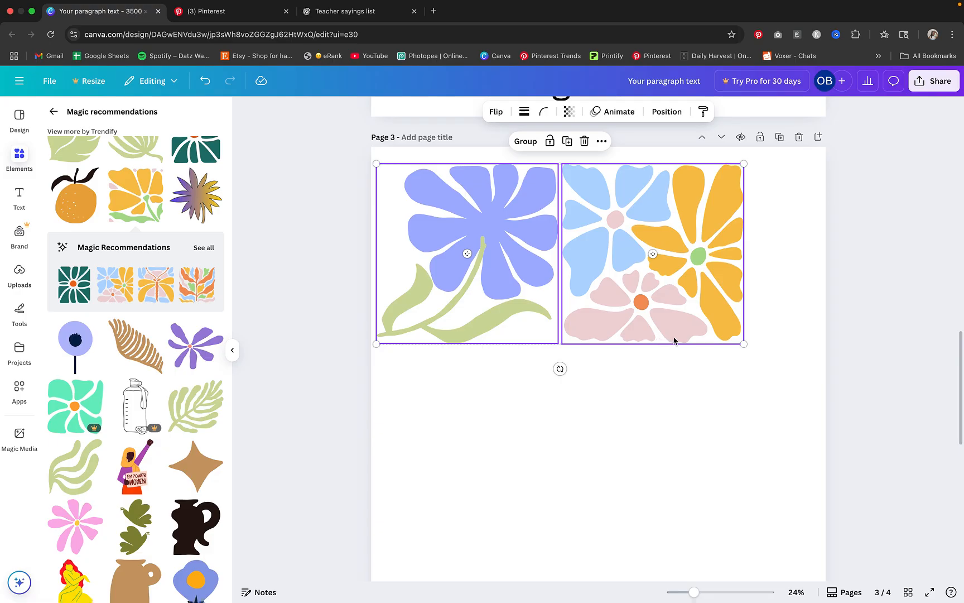
click(750, 355)
drag(749, 355, 533, 285)
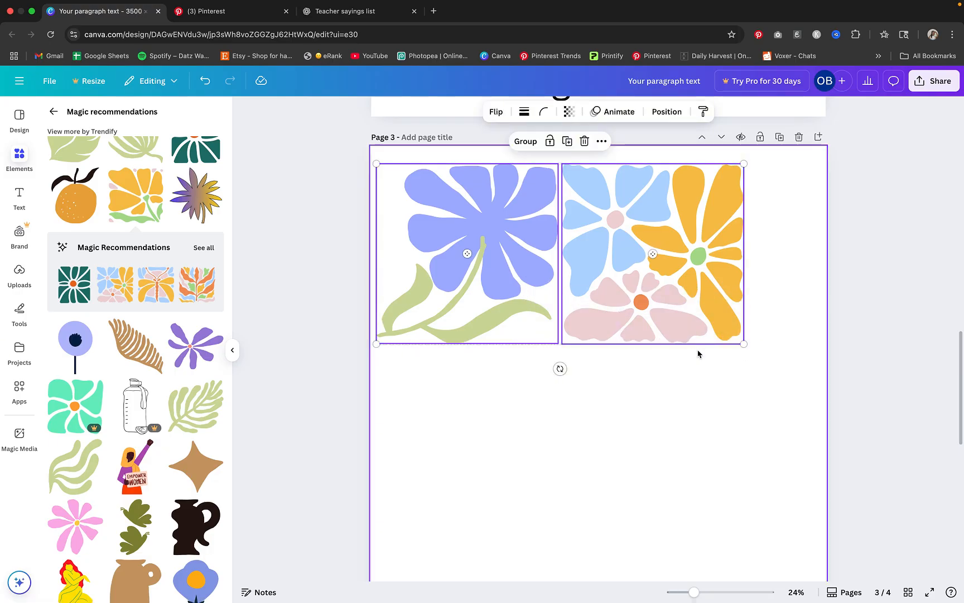
drag(747, 349, 795, 380)
drag(705, 333, 709, 333)
click(798, 558)
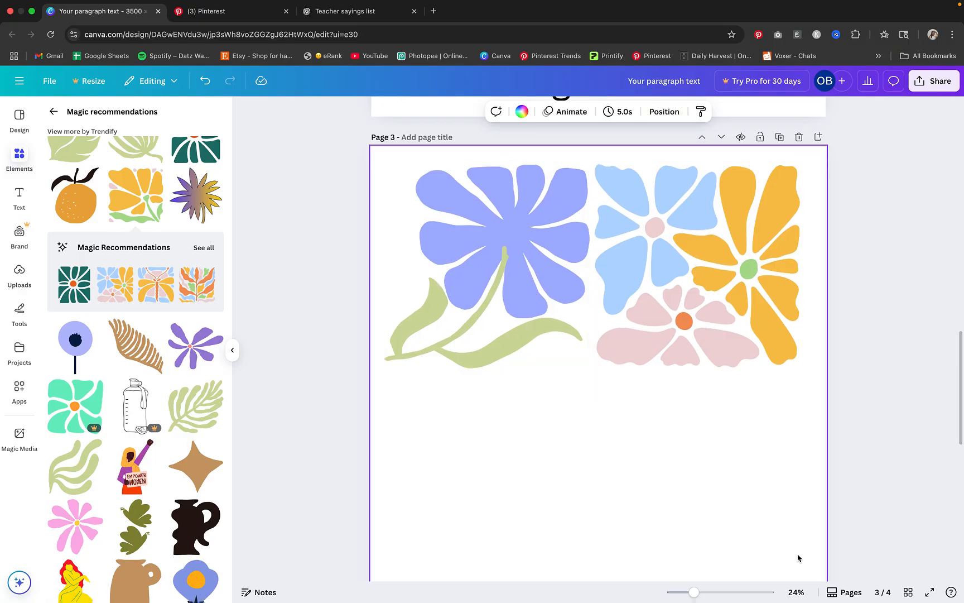
Duplicate the flower pair below the originals, place the square floral copy at page 3's lower left and flip it vertically
drag(694, 592, 685, 591)
drag(748, 451, 778, 441)
click(609, 441)
click(554, 441)
drag(614, 453, 507, 430)
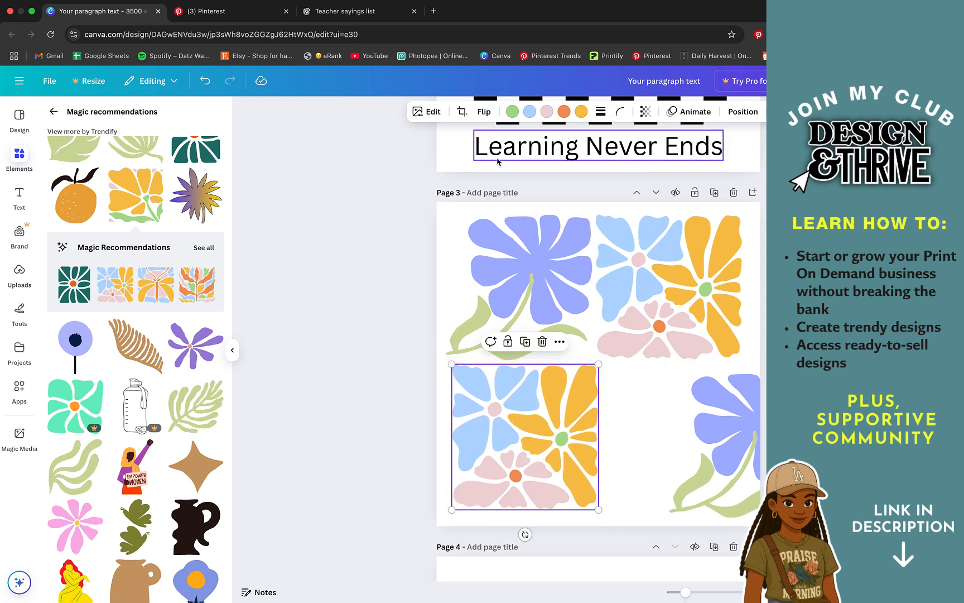
click(484, 112)
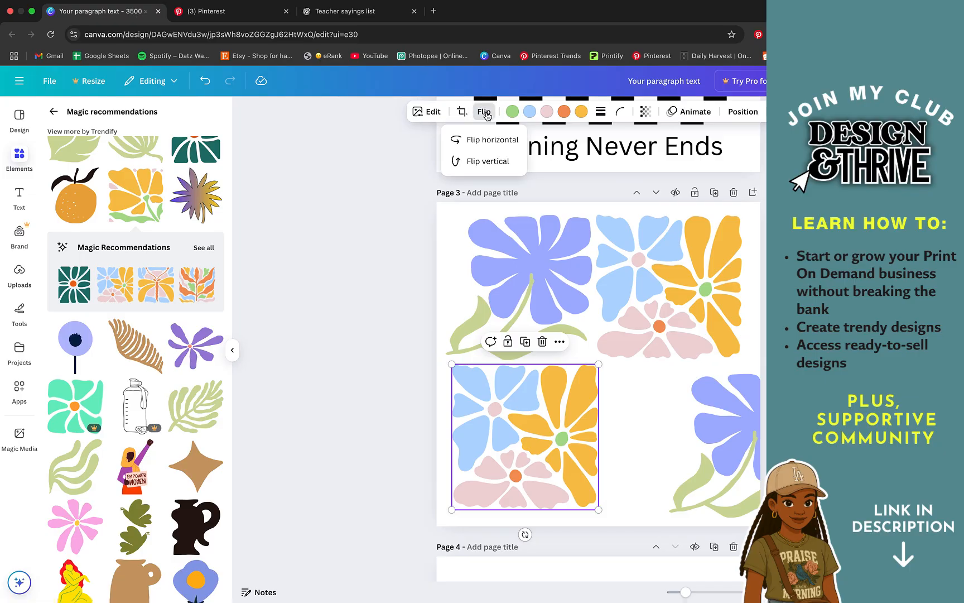
click(489, 161)
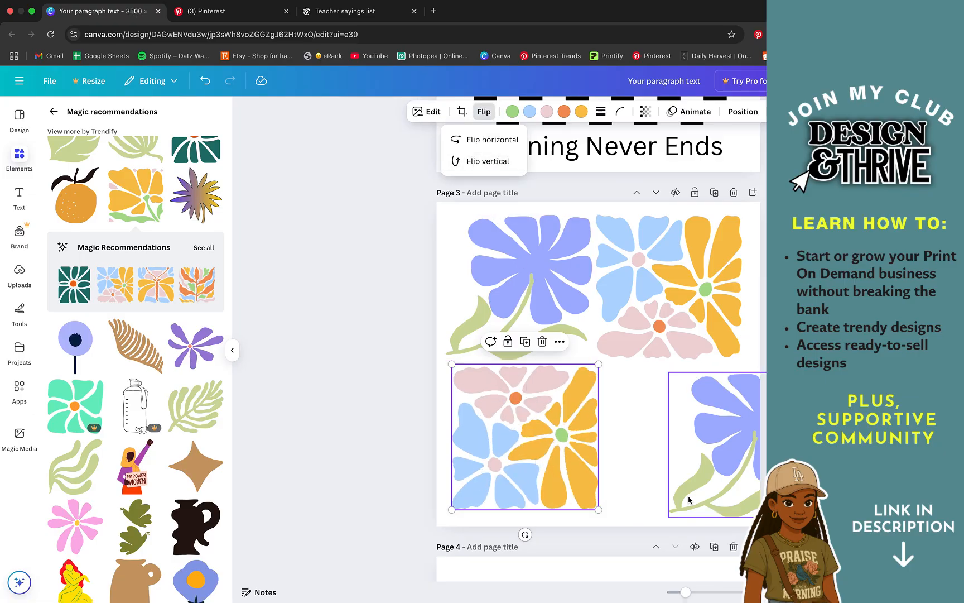
Place the periwinkle flower copy beside the flipped floral square at page 3's lower right and flip it horizontally
drag(723, 486, 652, 478)
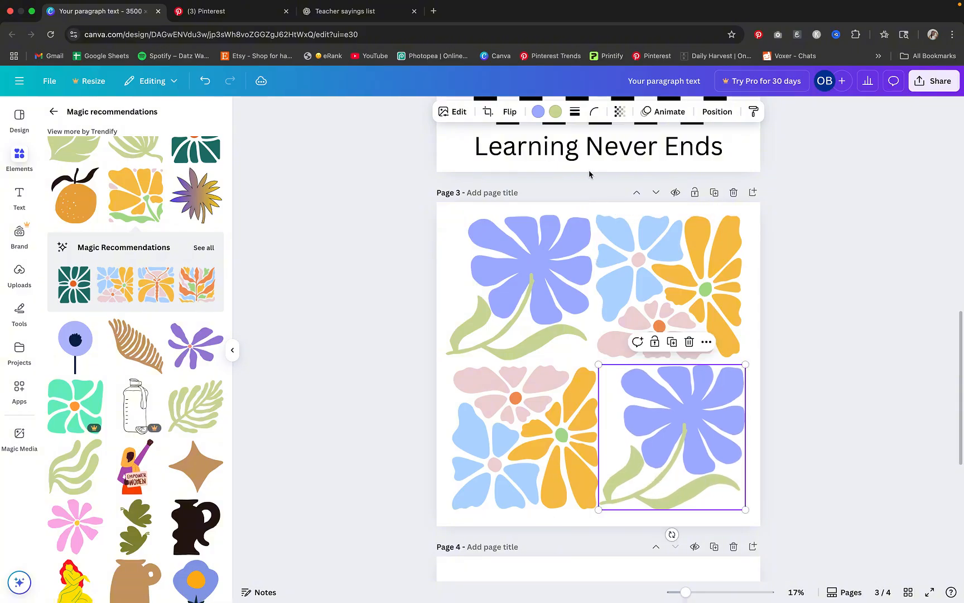
click(509, 111)
click(513, 140)
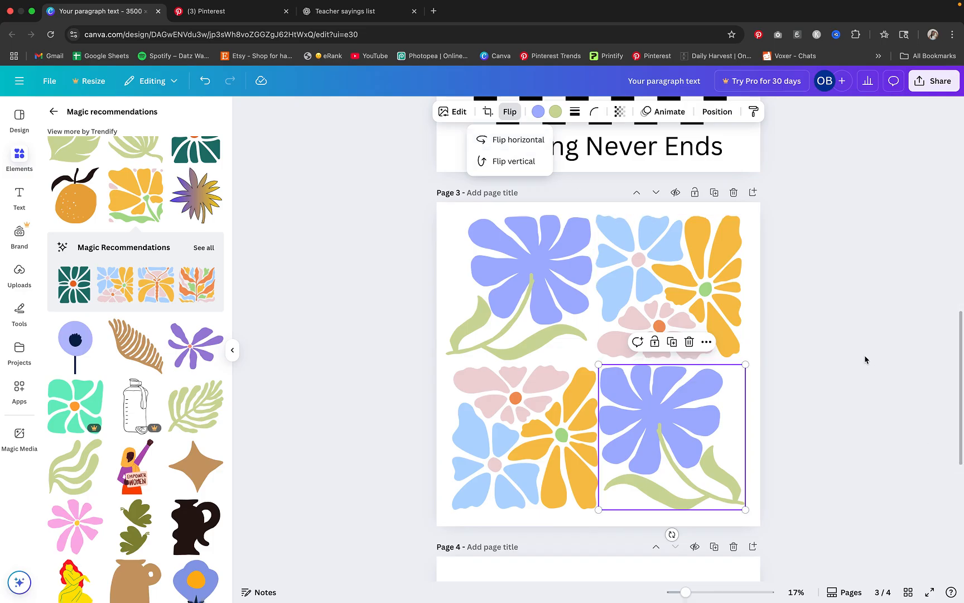
Scale down the four-graphic flower grid on page 3 and move the "Learning Never Ends" text from page 2 beneath it
click(852, 372)
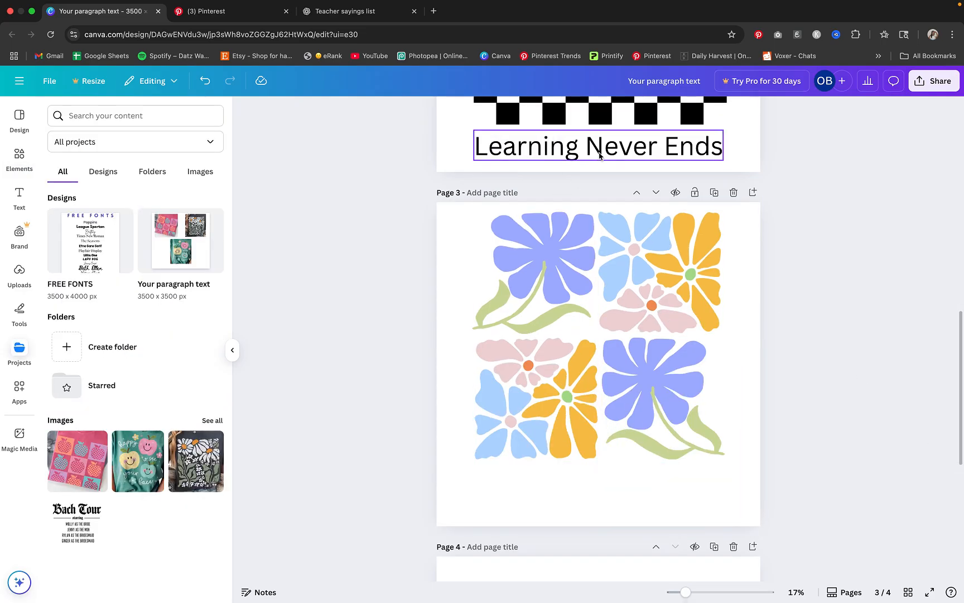
drag(592, 148, 600, 488)
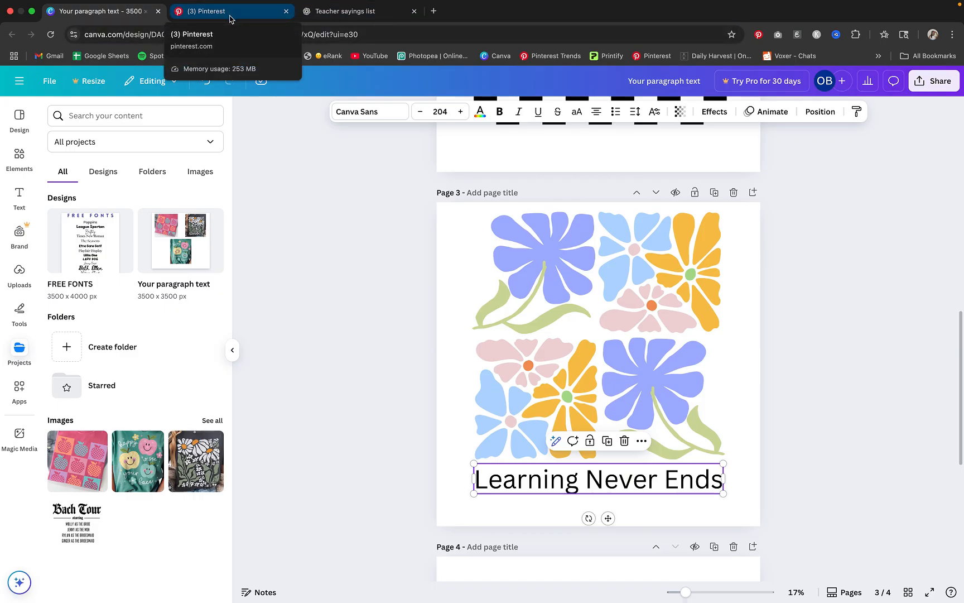
click(19, 156)
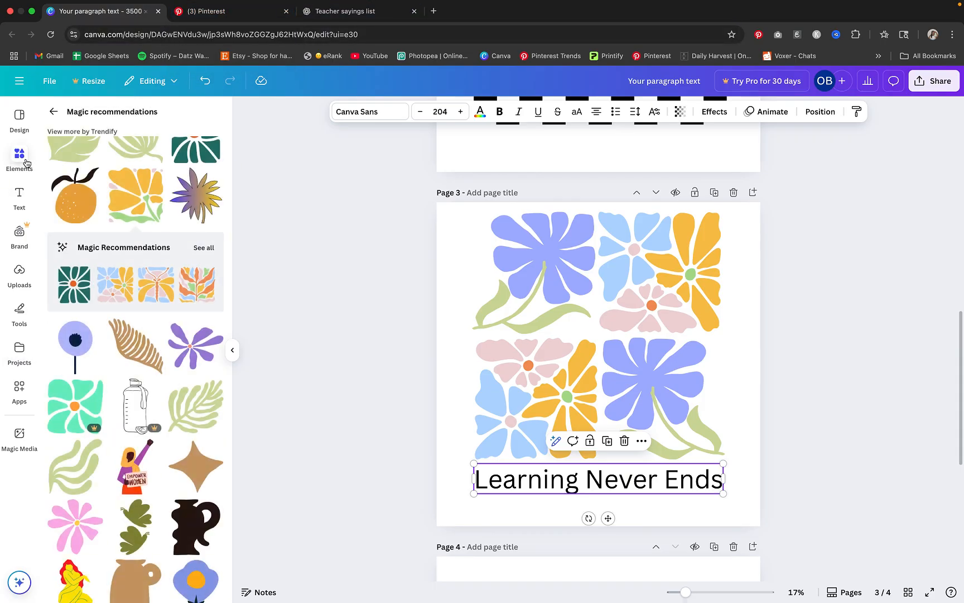
click(17, 116)
click(22, 237)
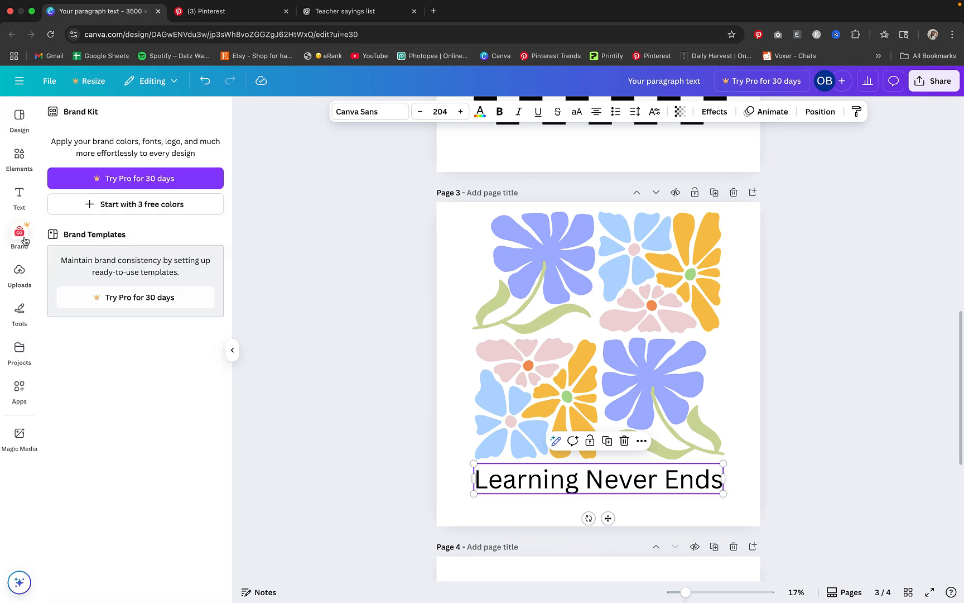
Switch to Pinterest, open the pin of an apple on a stack of books and capture a screenshot of its artwork
click(19, 158)
click(19, 197)
click(241, 13)
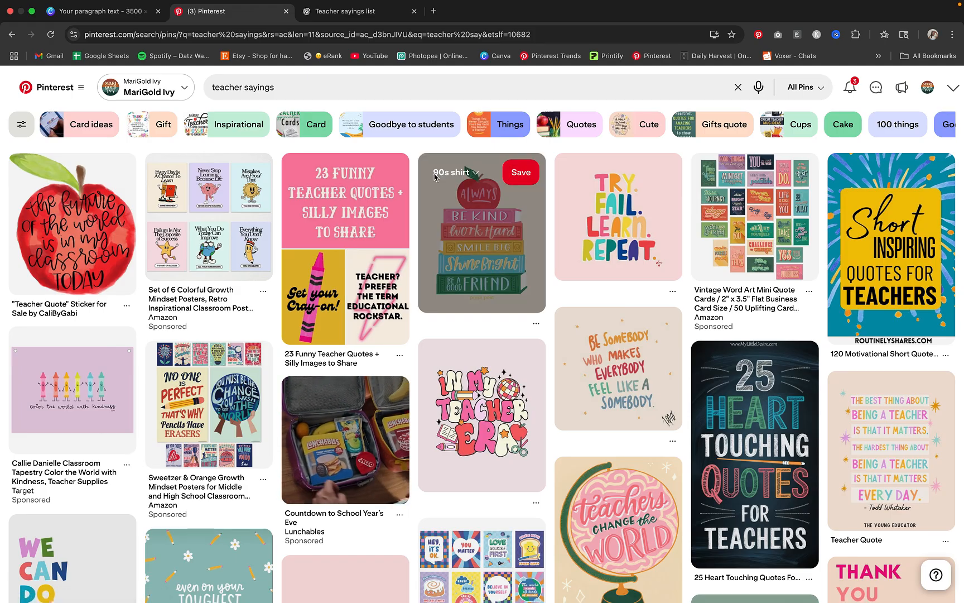
click(462, 219)
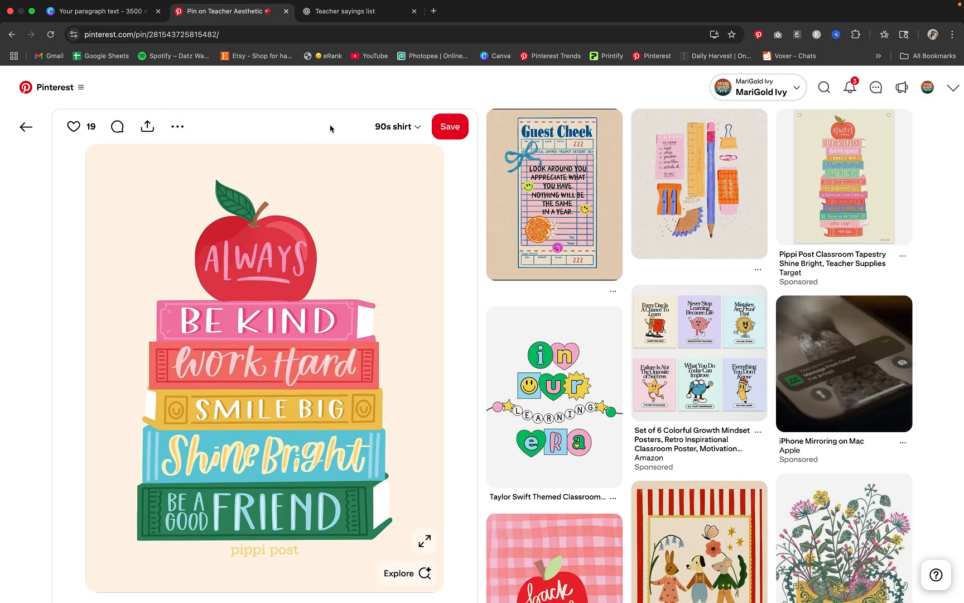
key(super+shift+4)
drag(125, 169, 410, 541)
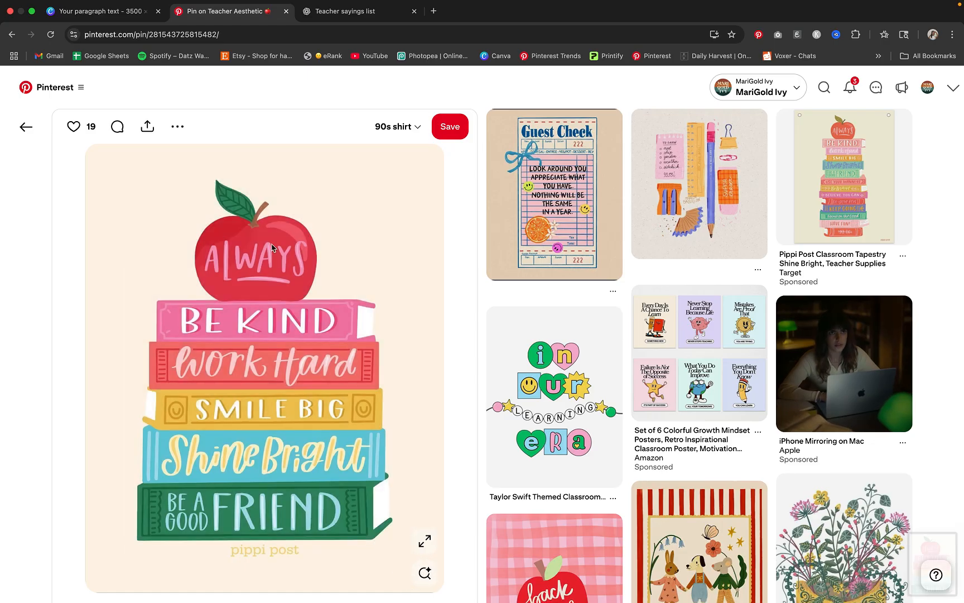
click(177, 126)
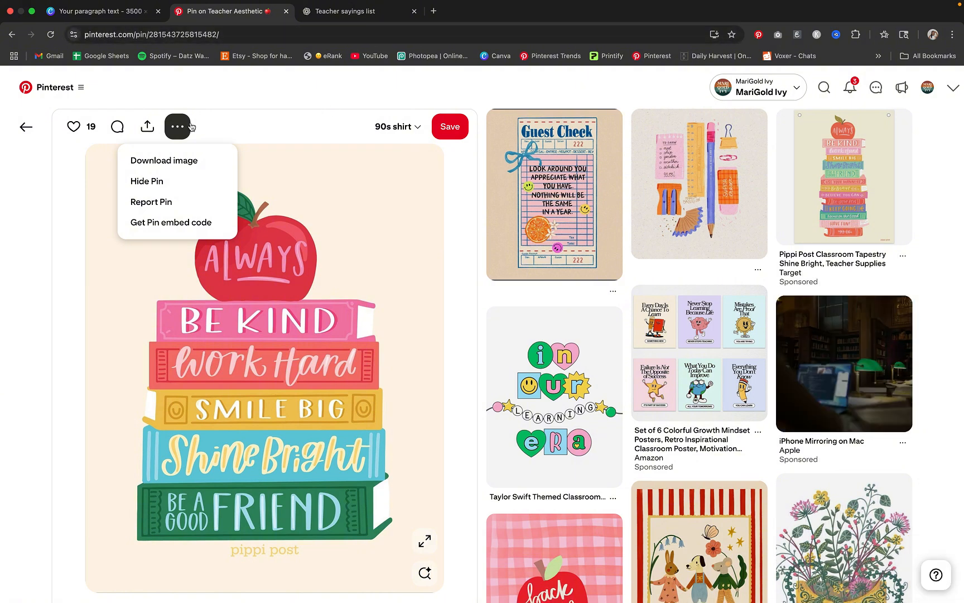
click(11, 34)
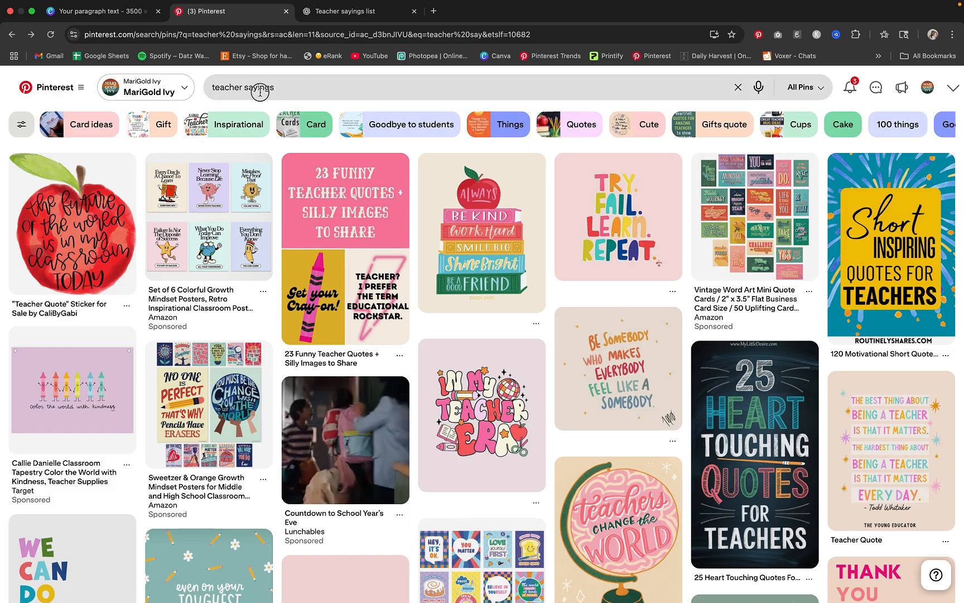
Search Pinterest for "teacher color palette" and view the "book was better" and pencil-inspired color palette pins
double_click(244, 91)
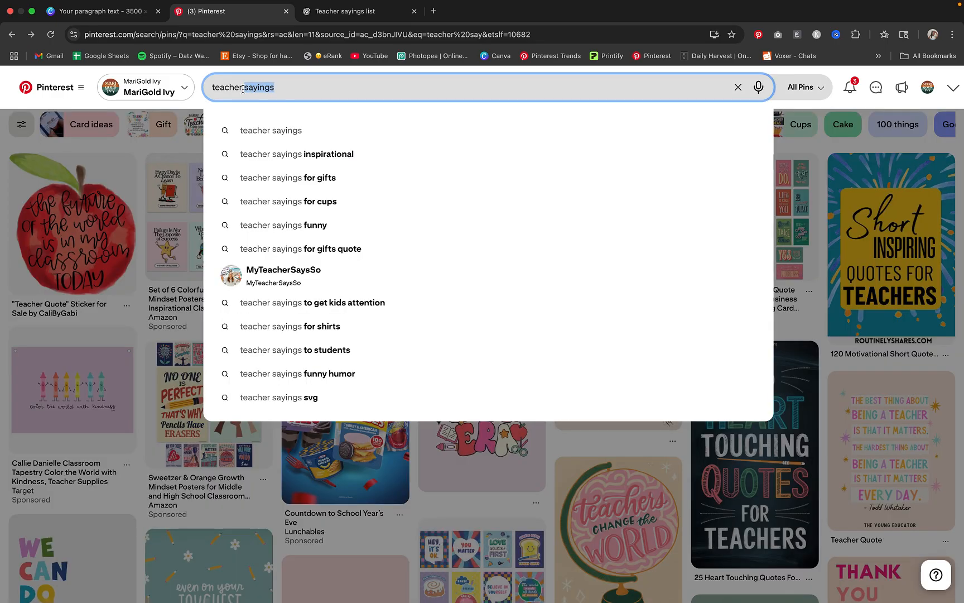
text(color p)
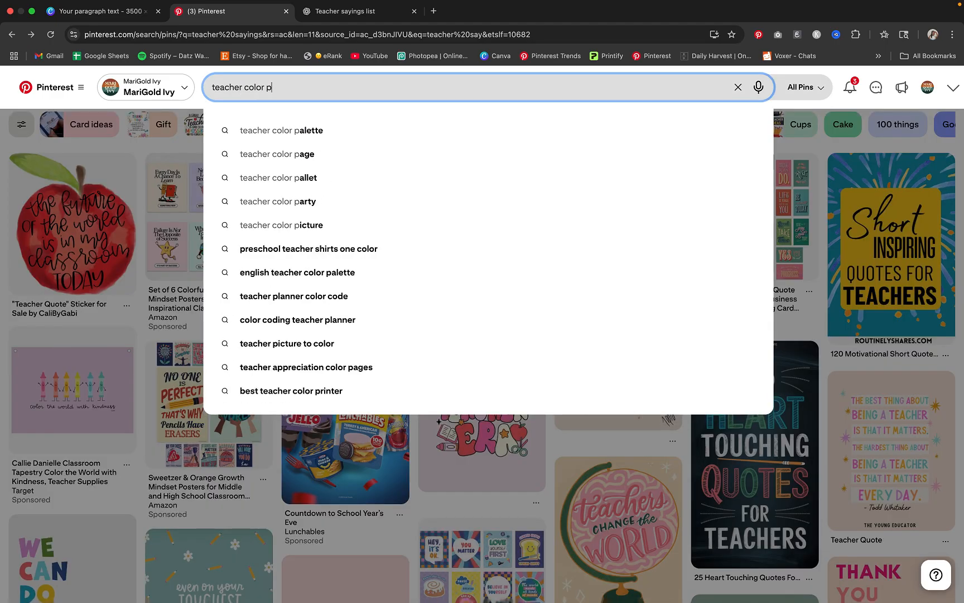
click(241, 132)
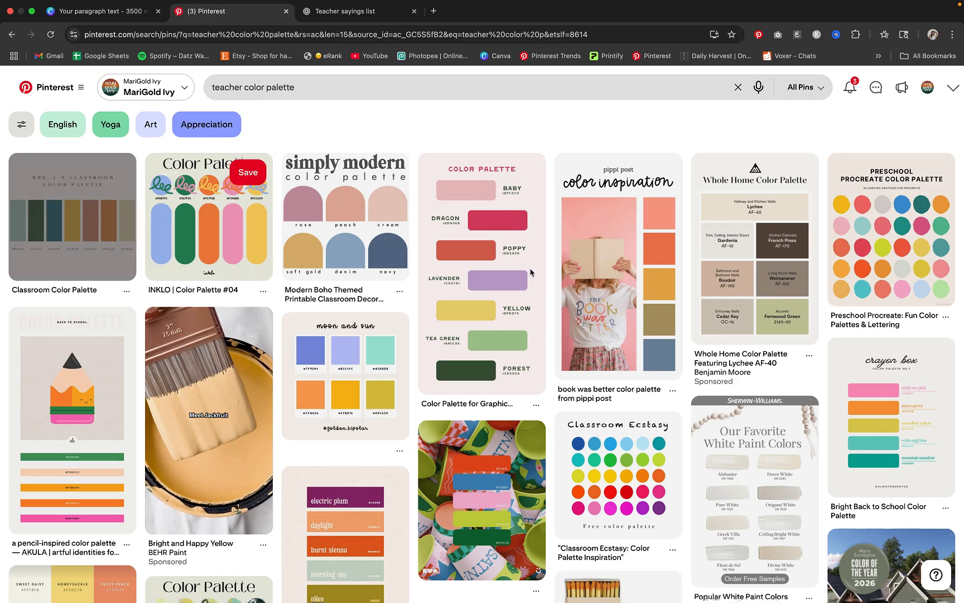
click(624, 286)
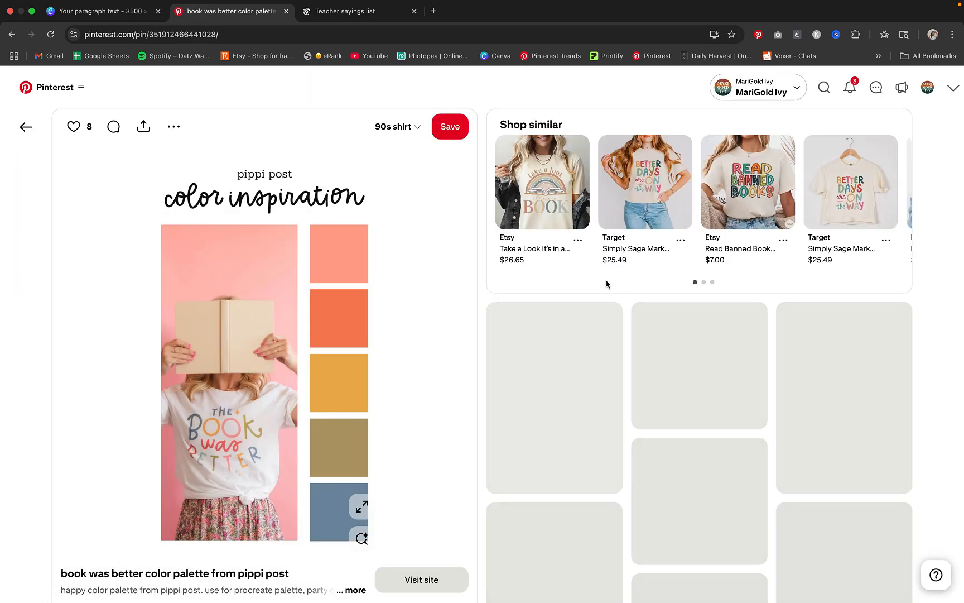
click(27, 128)
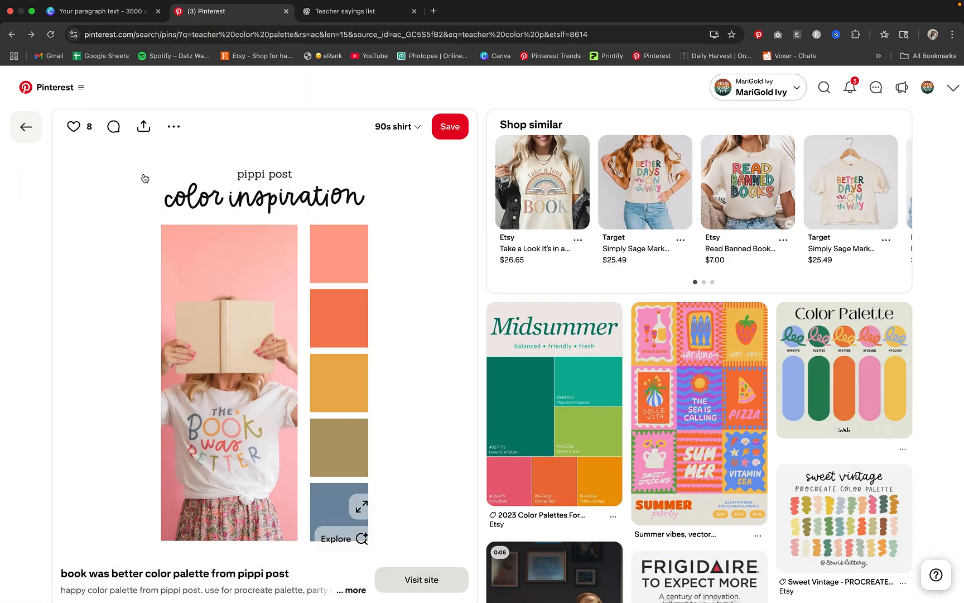
click(80, 449)
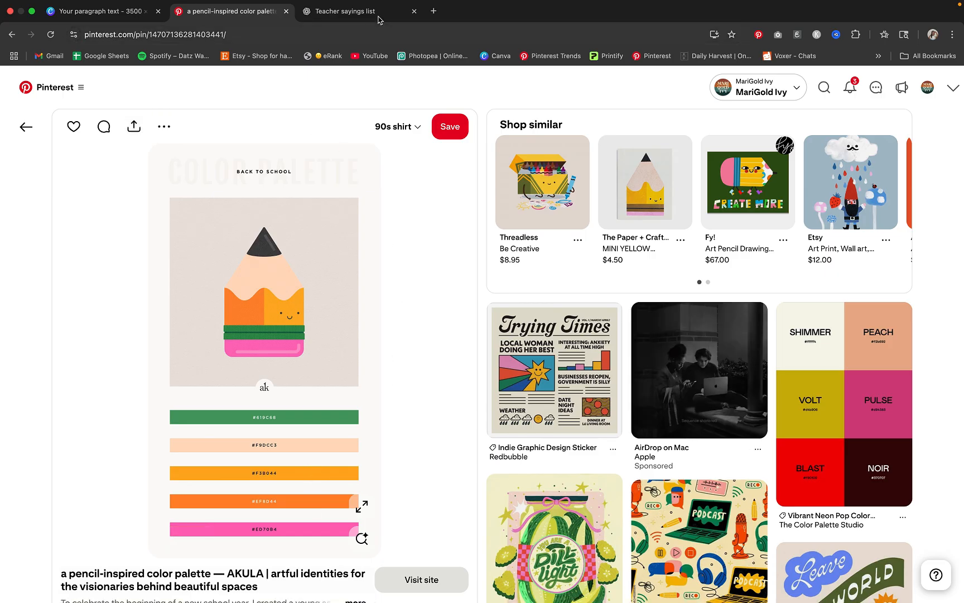
Switch to Canva and set page 3's background to the custom teal #51ABA0
click(103, 13)
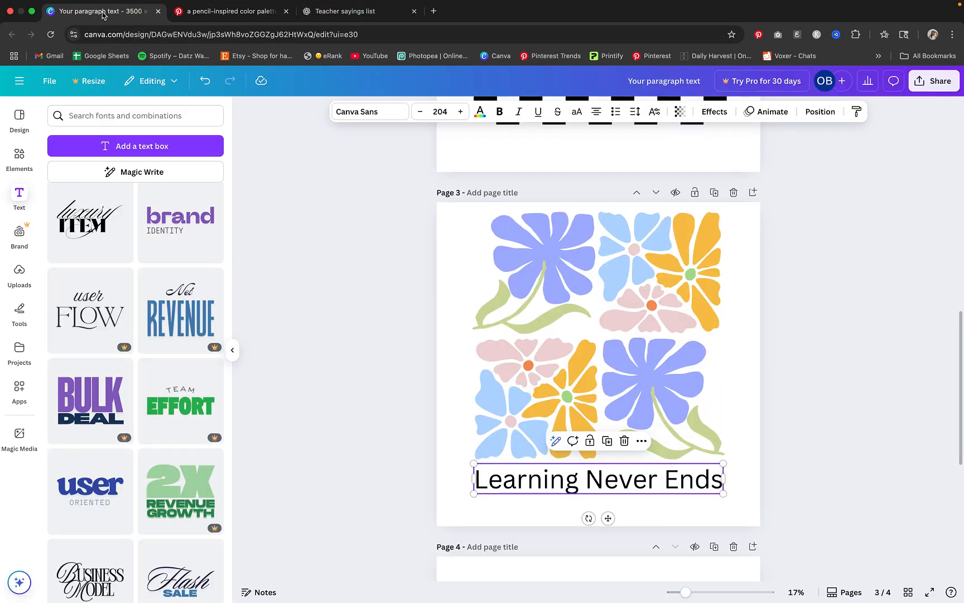
click(745, 373)
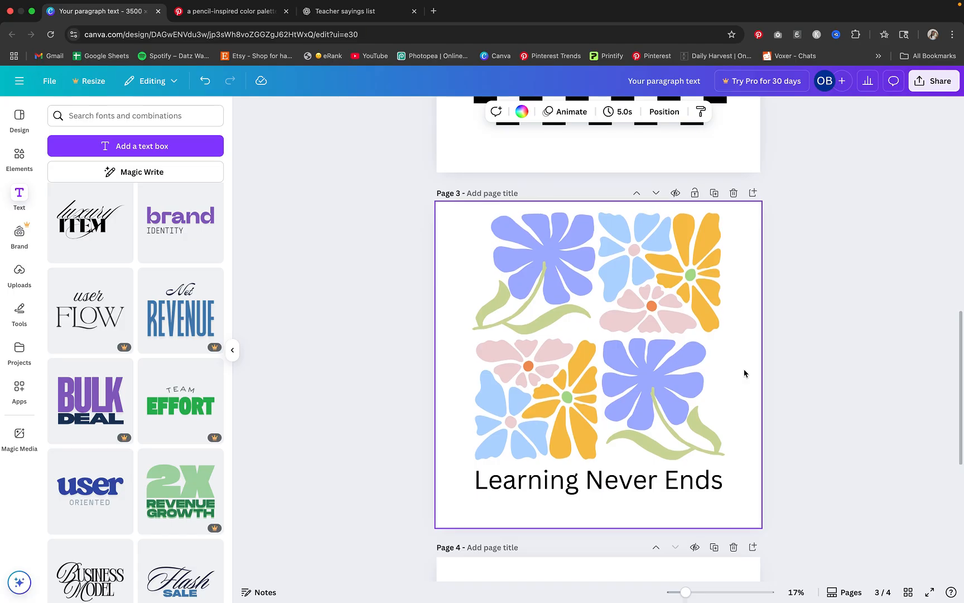
click(522, 112)
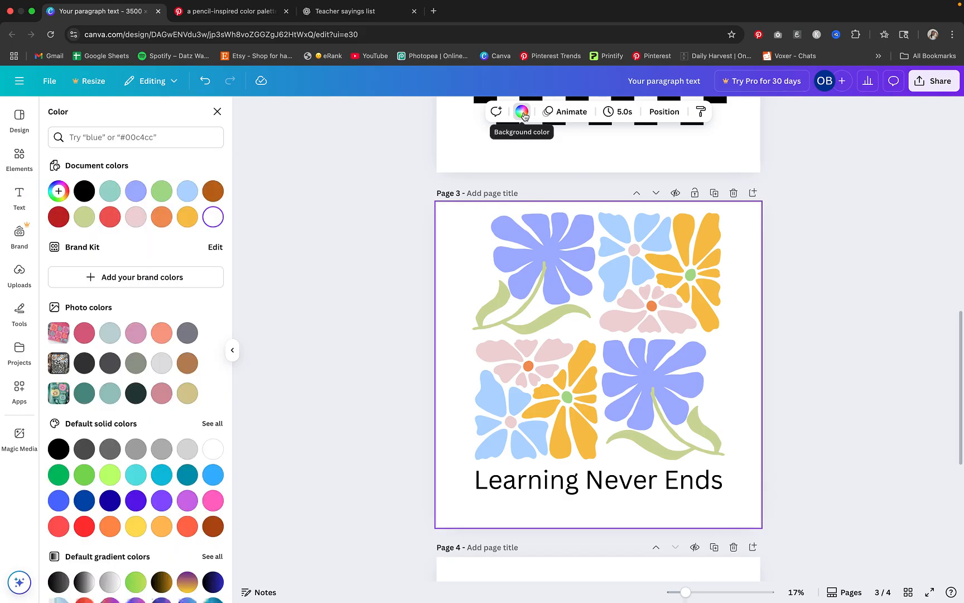
click(59, 192)
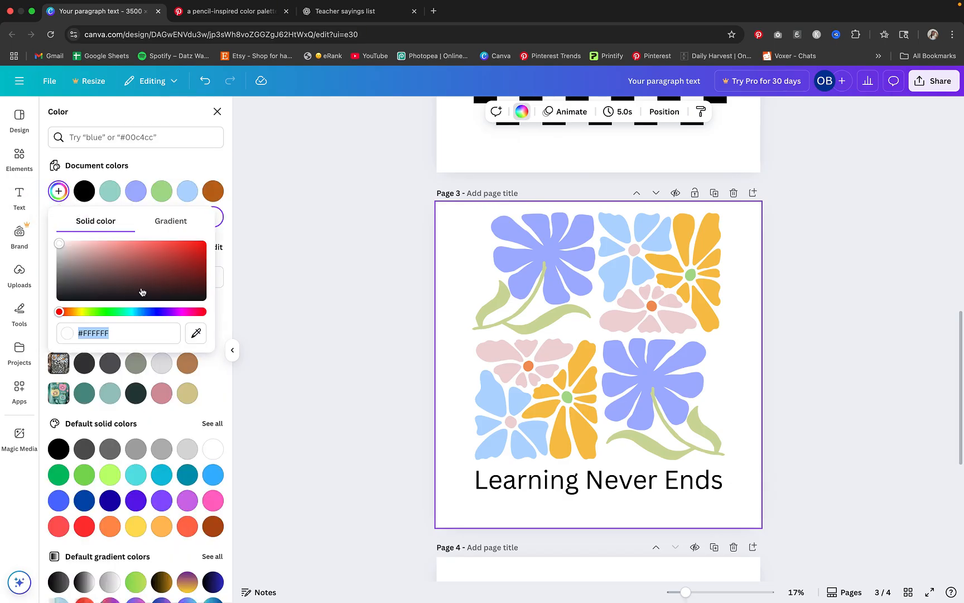
drag(121, 316, 128, 316)
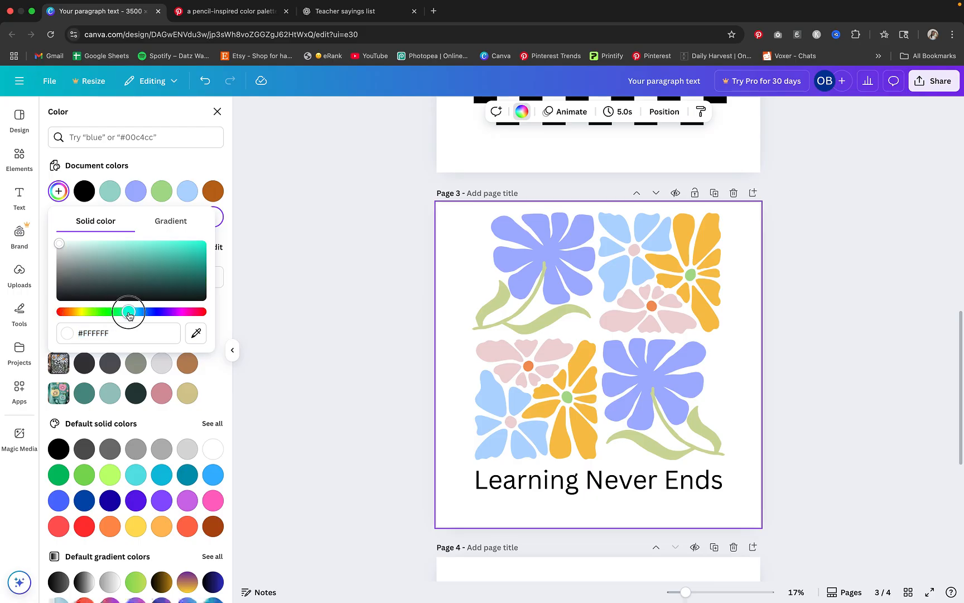
drag(127, 272, 125, 265)
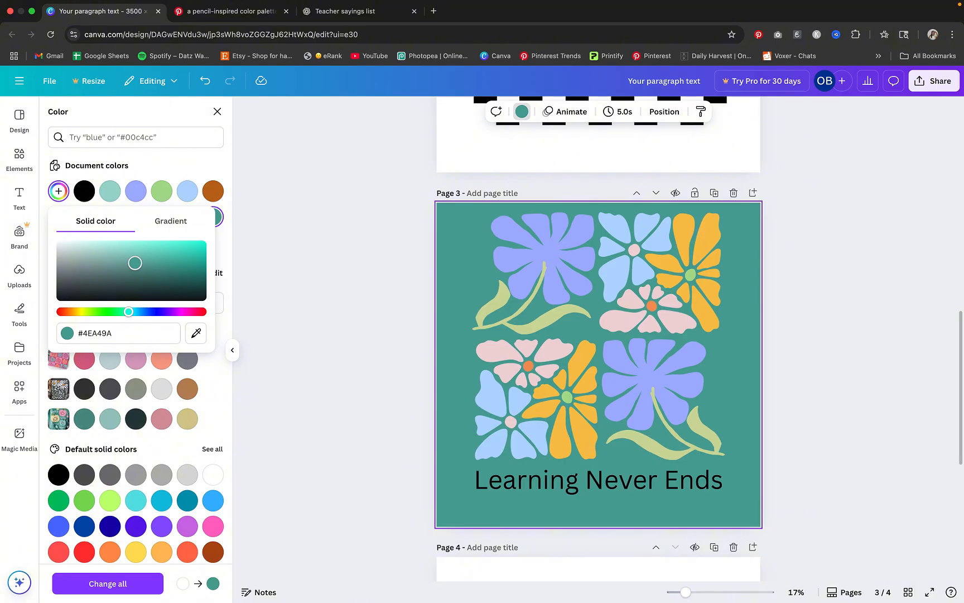
drag(134, 262, 135, 260)
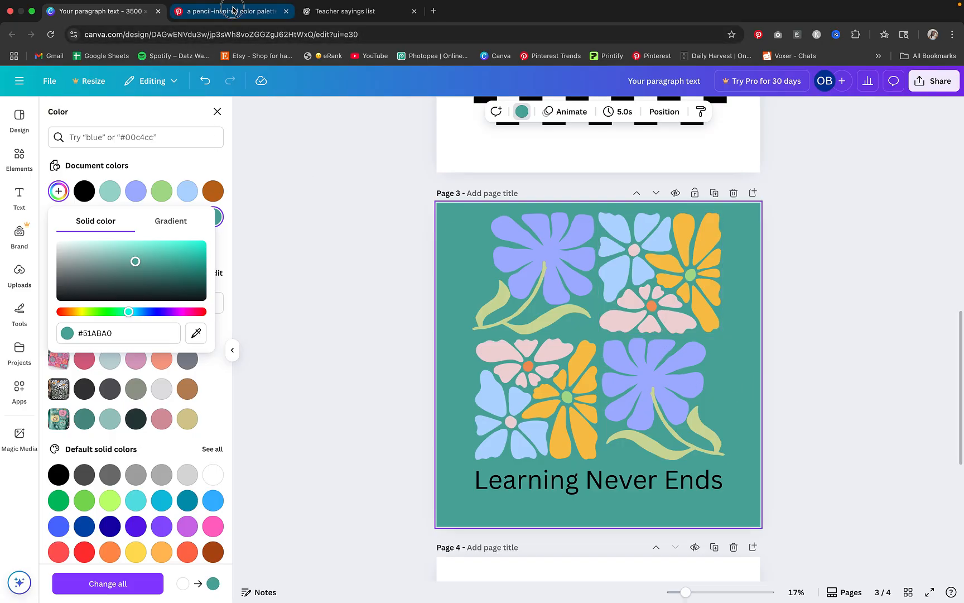
Look over the pencil-inspired palette pin on Pinterest again, and return to Canva to open the uploaded images
click(233, 11)
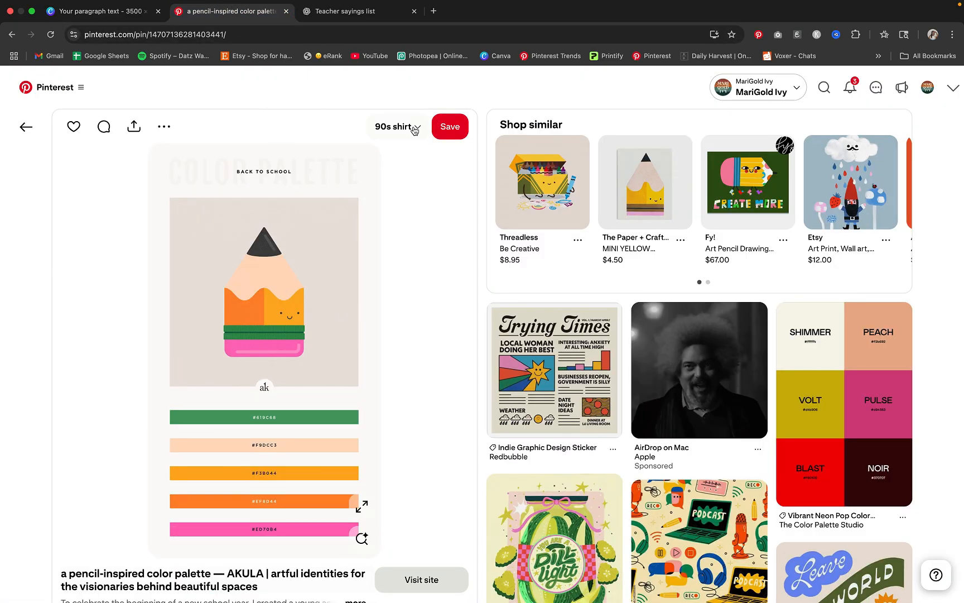
click(123, 16)
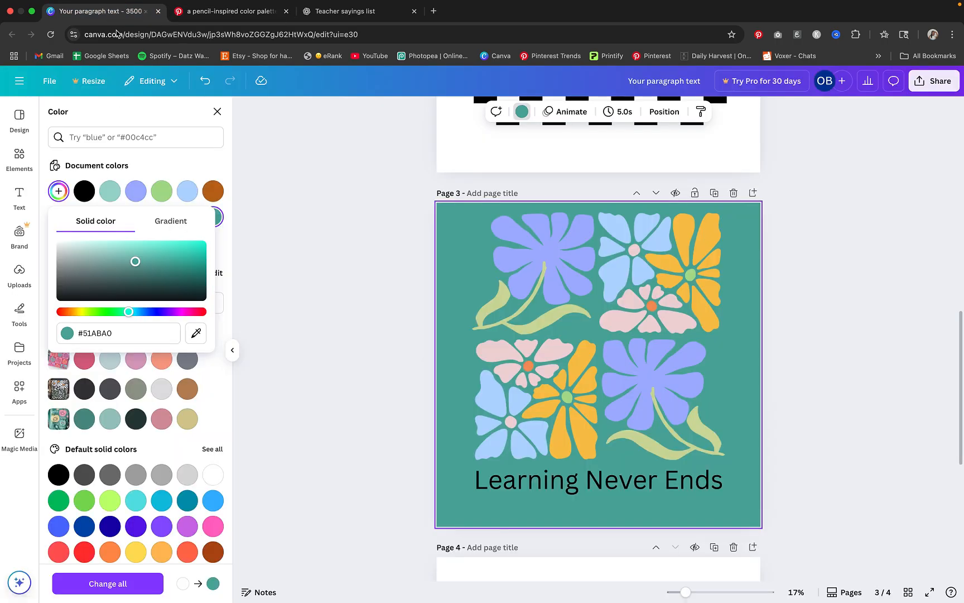
click(277, 362)
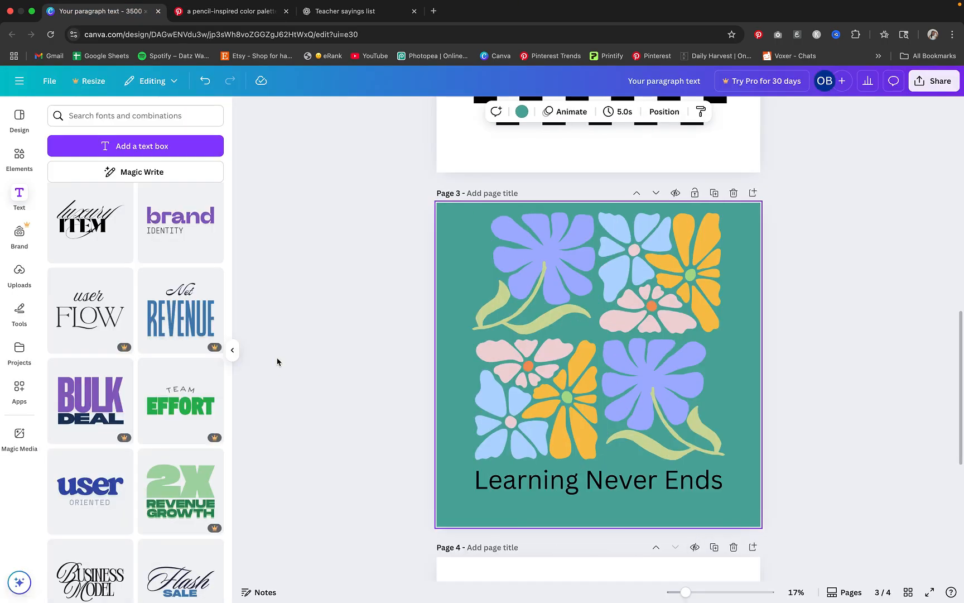
click(16, 271)
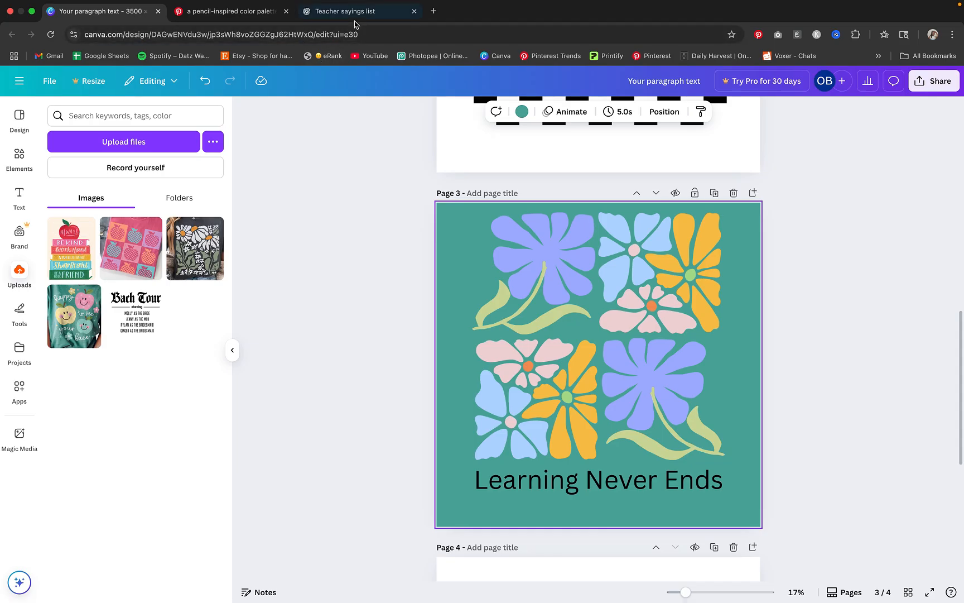
Browse Pinterest's teacher color palette results, open the "Bright Pastel color Palette" pin and capture a screenshot of its swatches
key(ctrl+Tab)
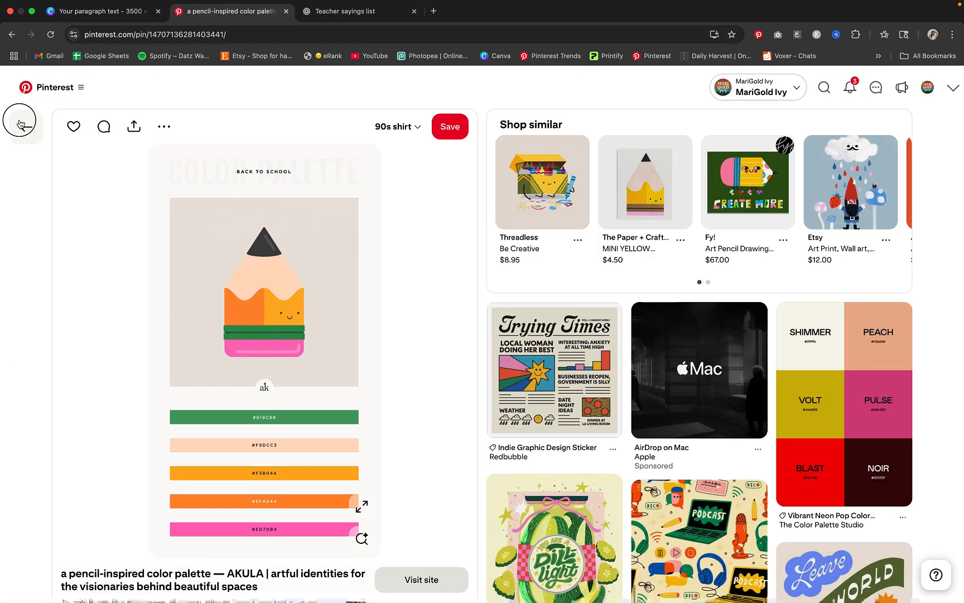
click(21, 122)
scroll(464, 250, down, 1)
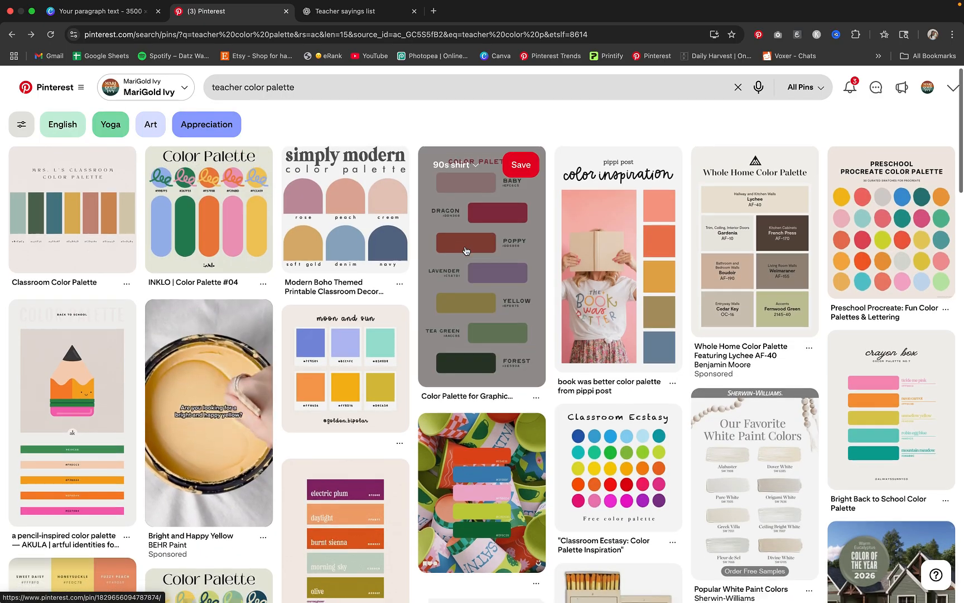
scroll(465, 250, up, 1)
scroll(487, 316, down, 10)
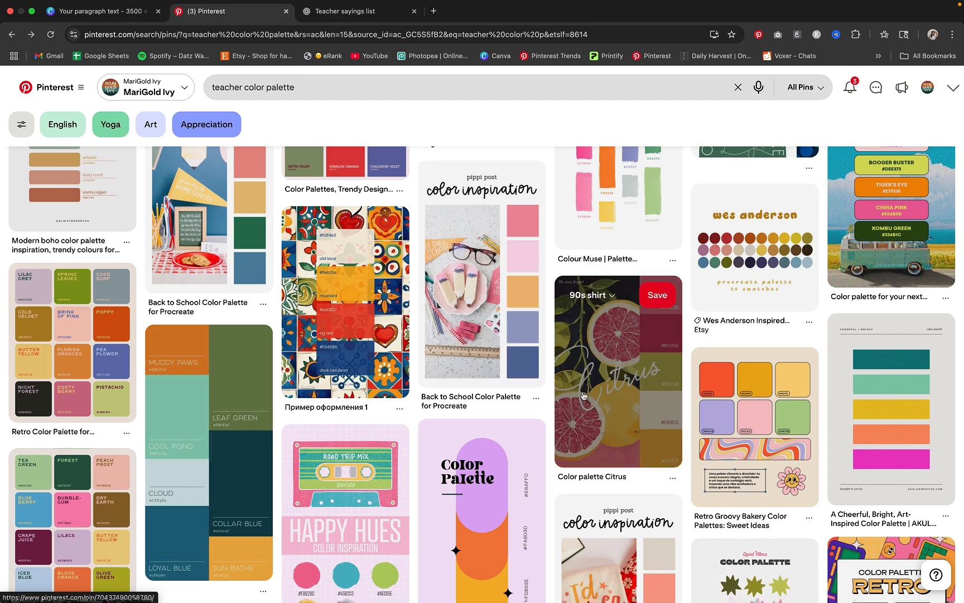
scroll(580, 335, up, 8)
scroll(508, 446, down, 1)
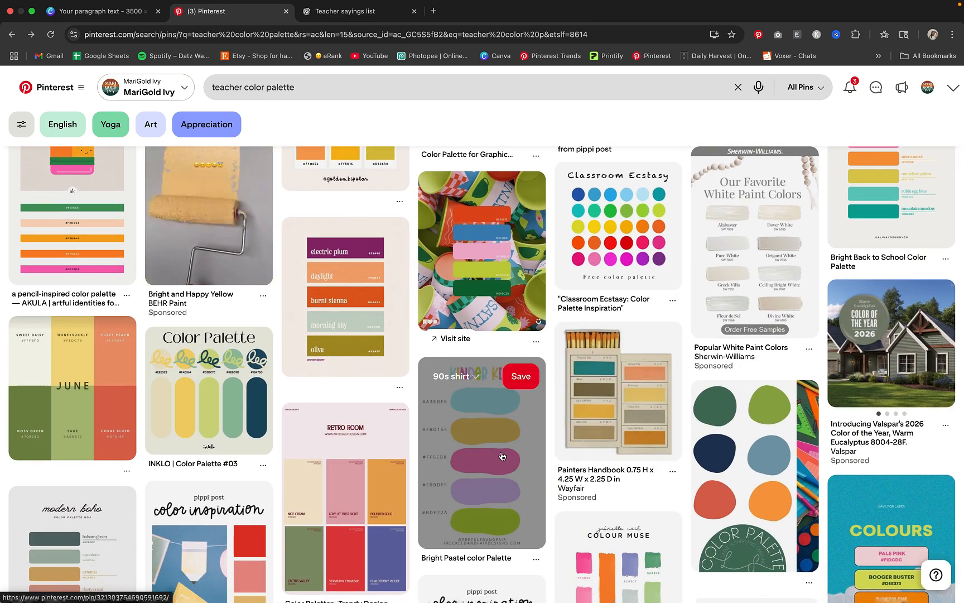
click(511, 472)
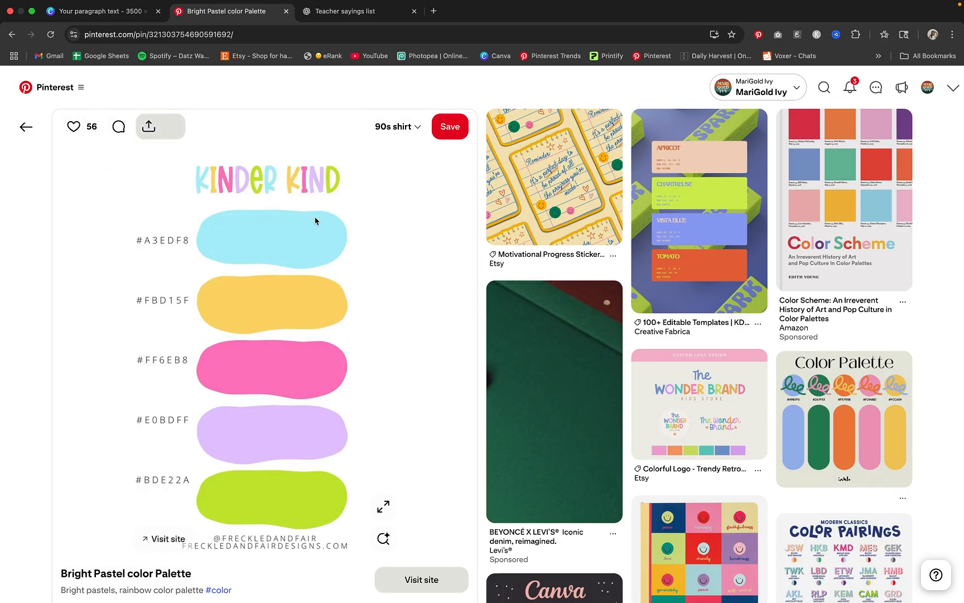
key(super+shift+4)
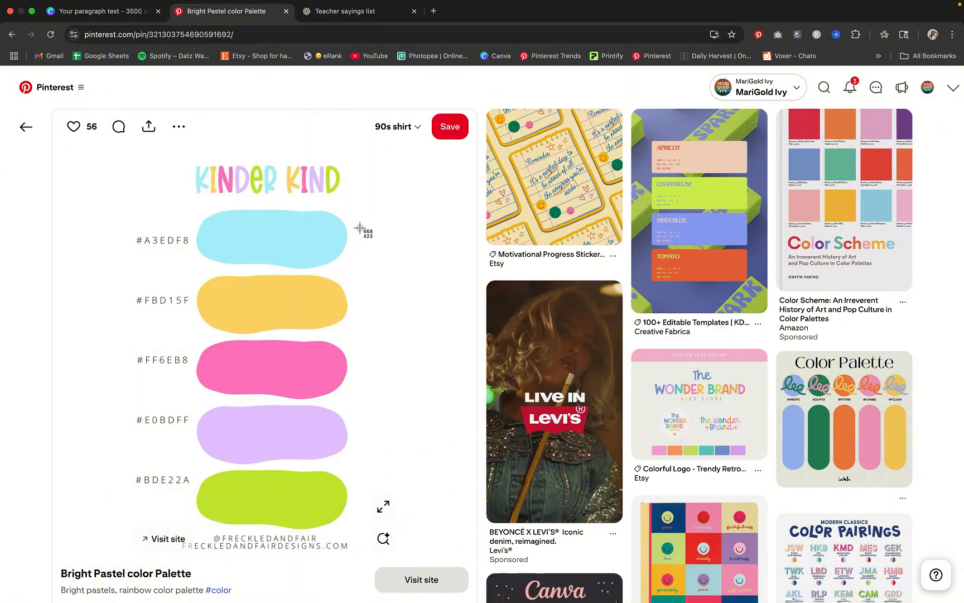
drag(118, 162, 376, 520)
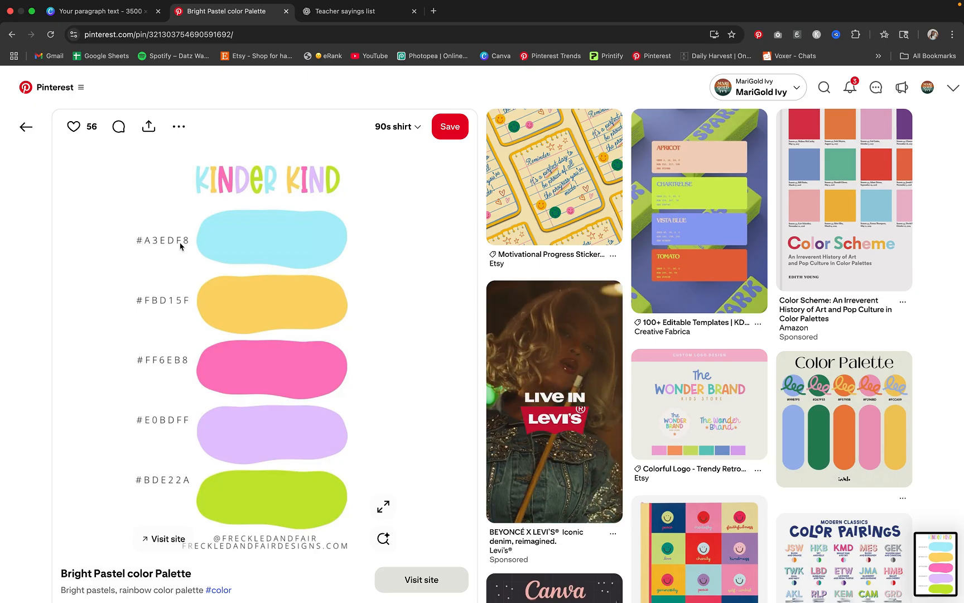
Switch to Canva, add the captured Kinder Kind palette image to page 3 and move it over the page's upper-left edge
click(101, 11)
click(76, 251)
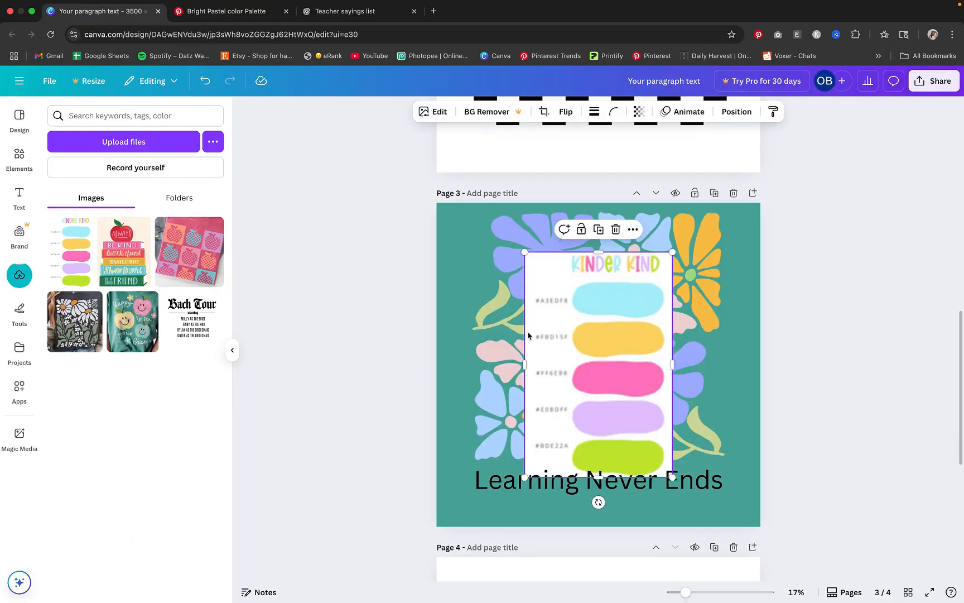
drag(583, 330, 437, 271)
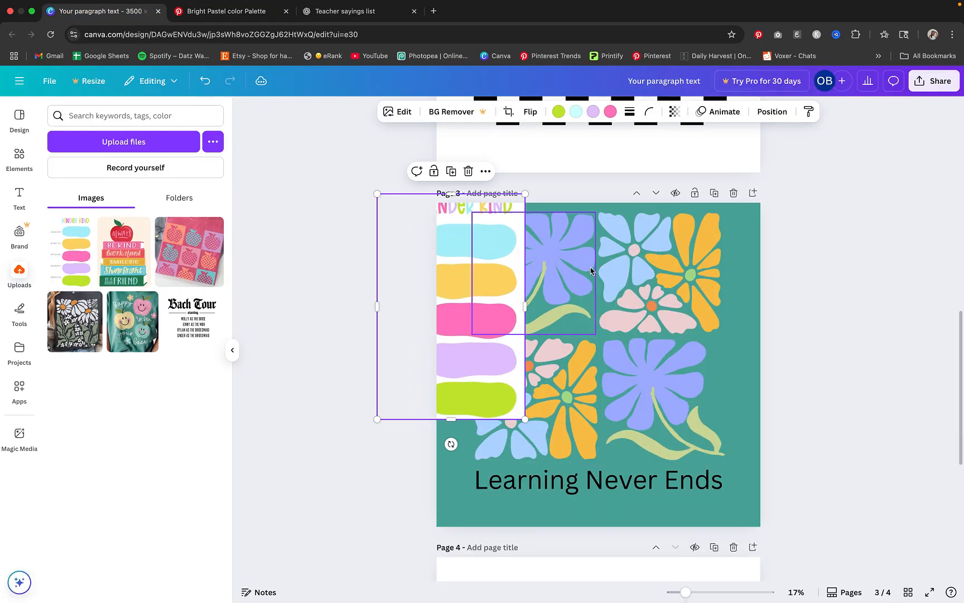
Recolor the petals of page 3's upper-left flower to the palette image's light blue, #ADF1FB
click(571, 272)
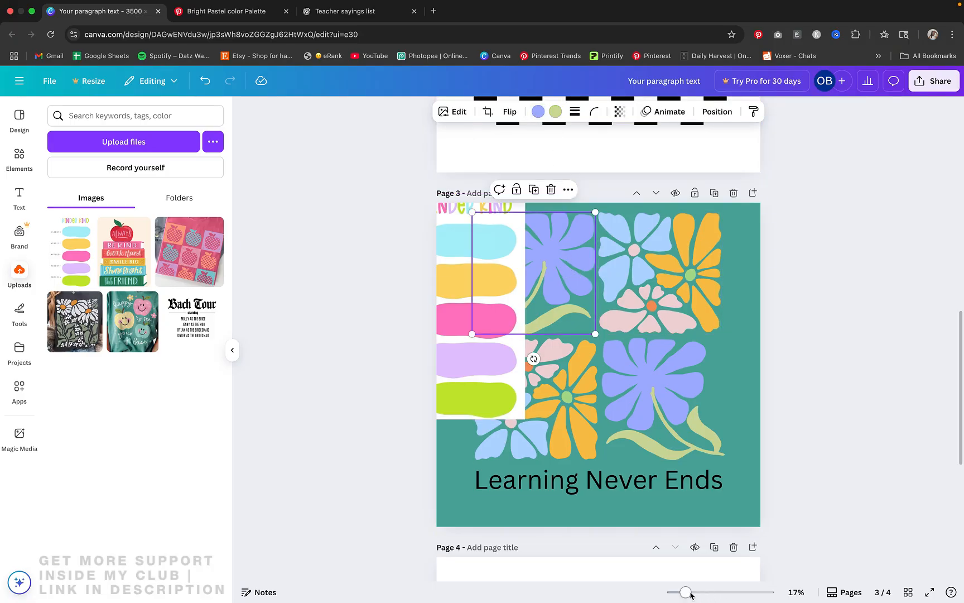
drag(690, 595, 693, 590)
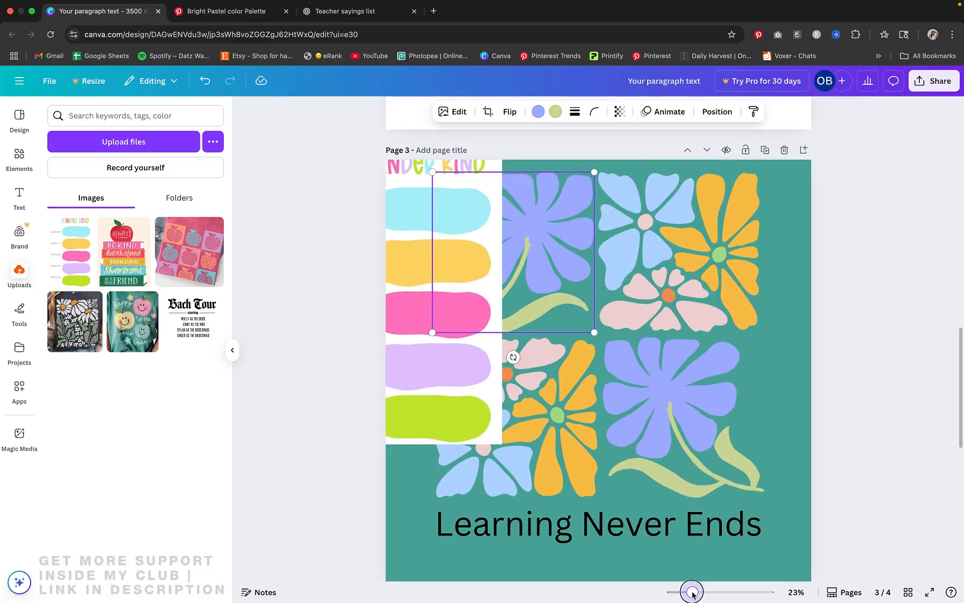
click(539, 113)
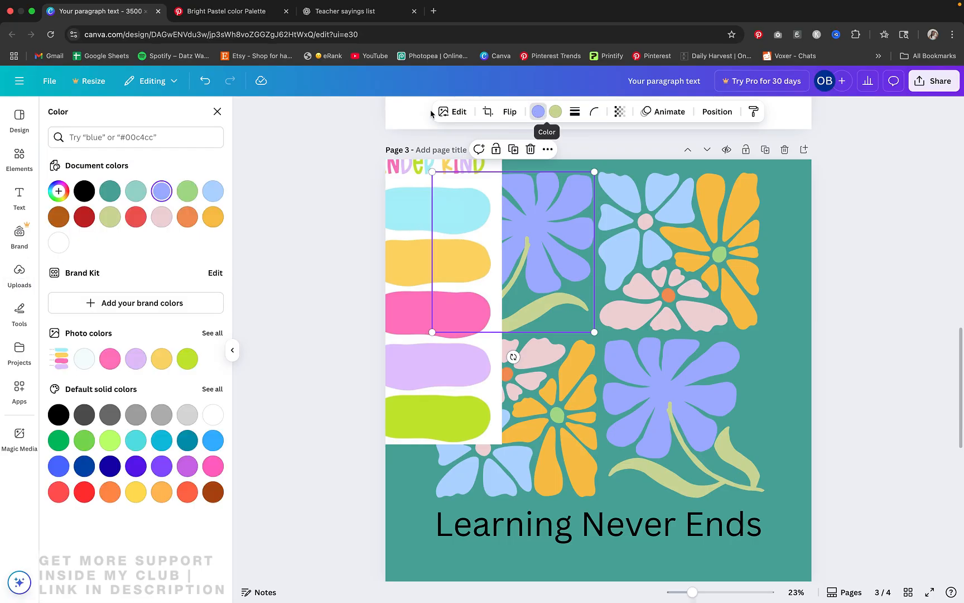
click(58, 191)
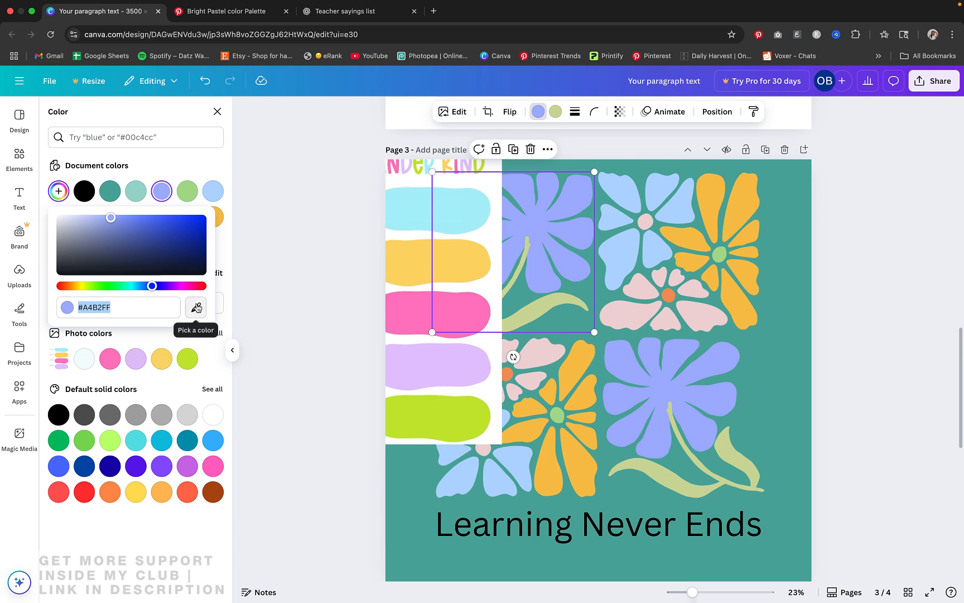
click(196, 309)
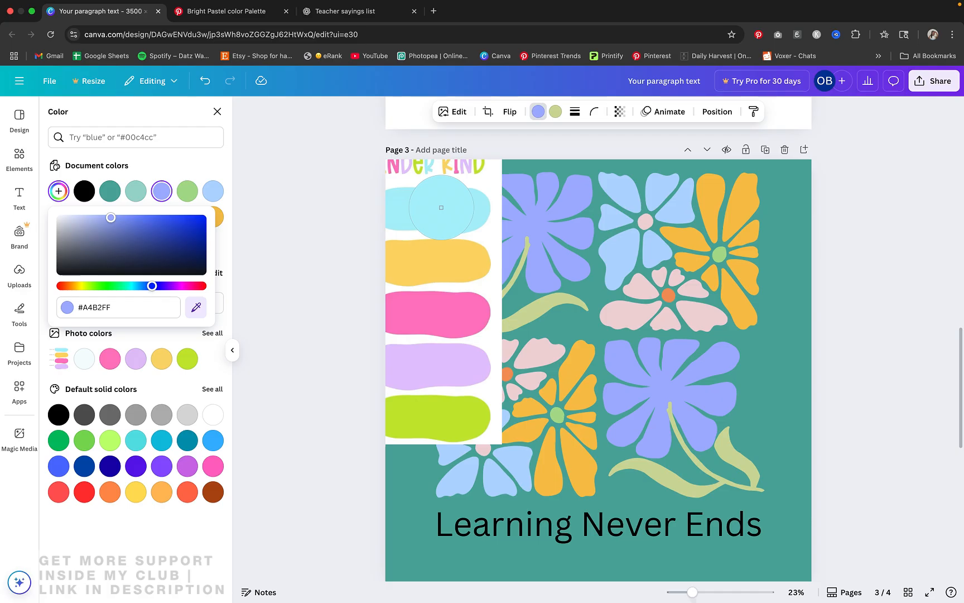
click(441, 207)
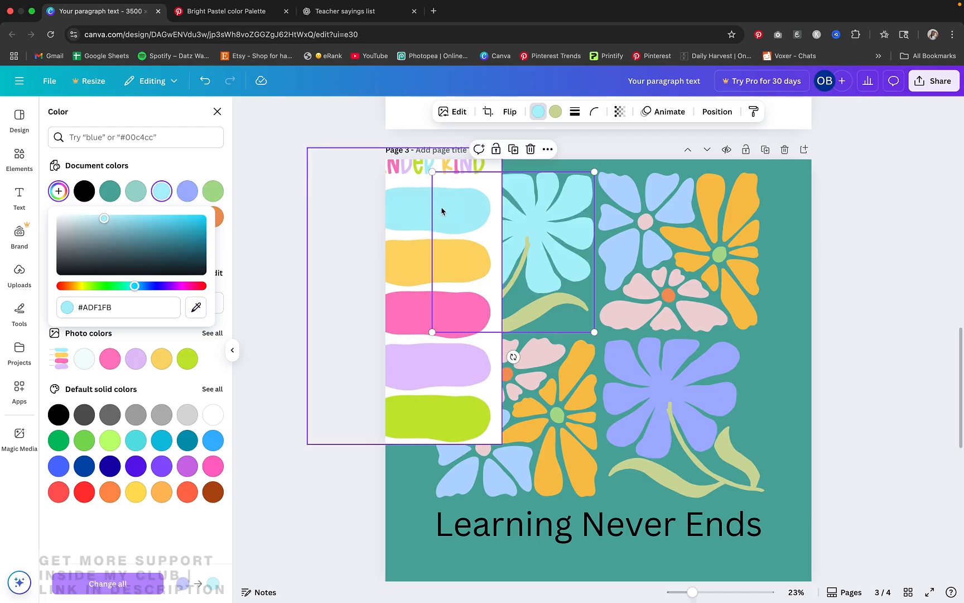
click(535, 300)
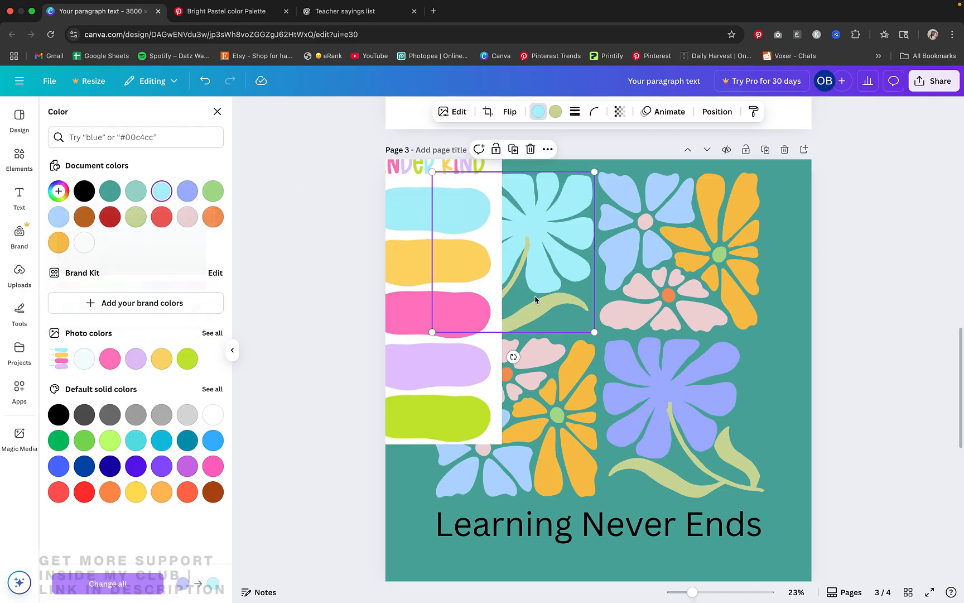
Recolor the upper-left flower's stem and leaves to the palette image's lime green, #C5E731
click(555, 111)
click(59, 191)
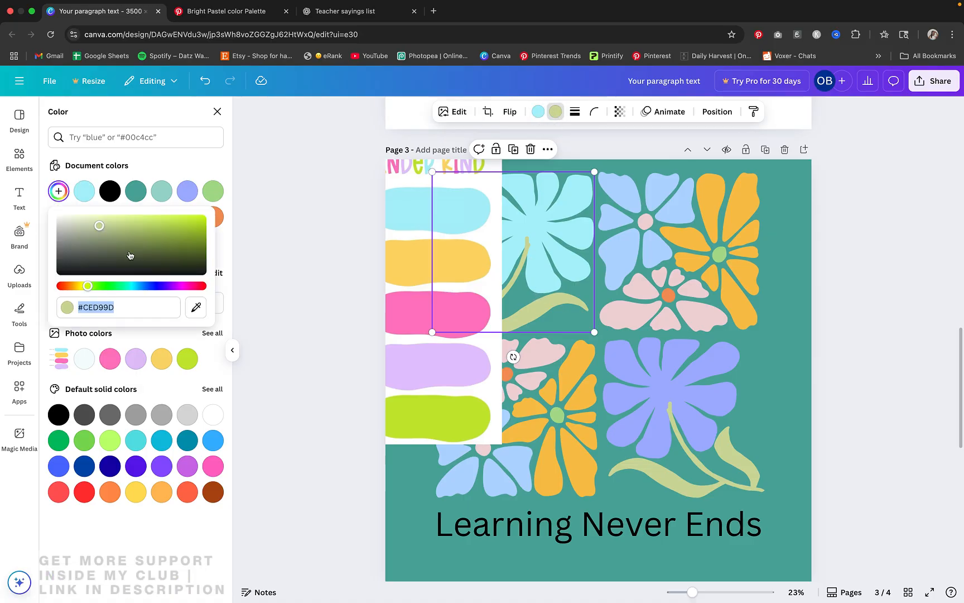
click(195, 308)
click(435, 430)
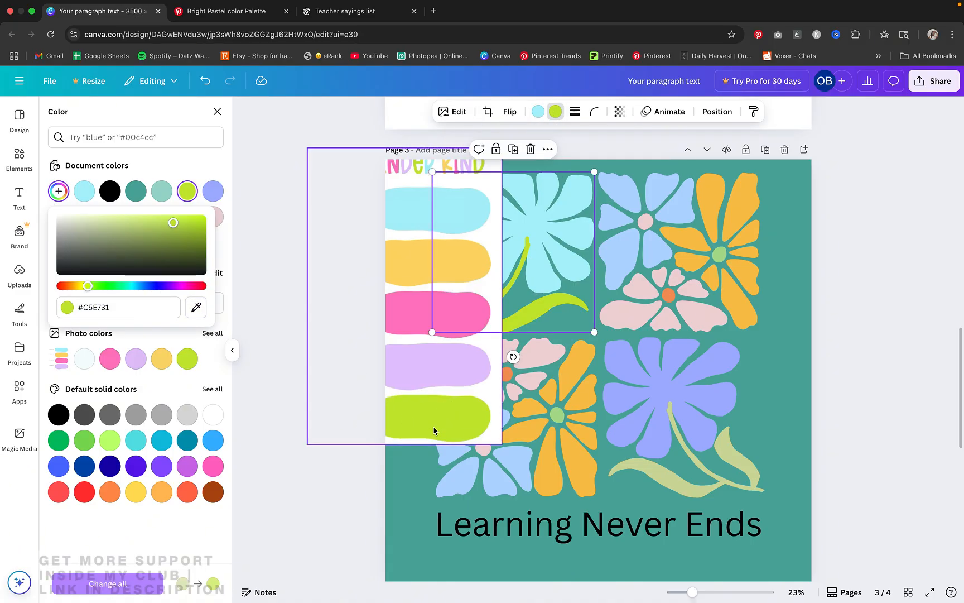
Recolor the light blue flower in the upper-right graphic to the palette's bright pink, #FF7CC3
click(672, 261)
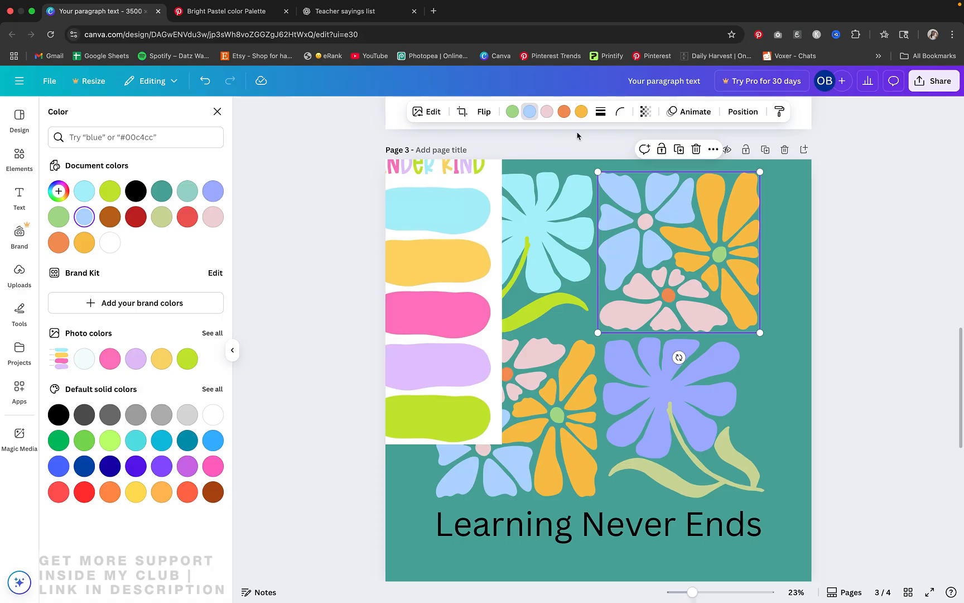
click(59, 190)
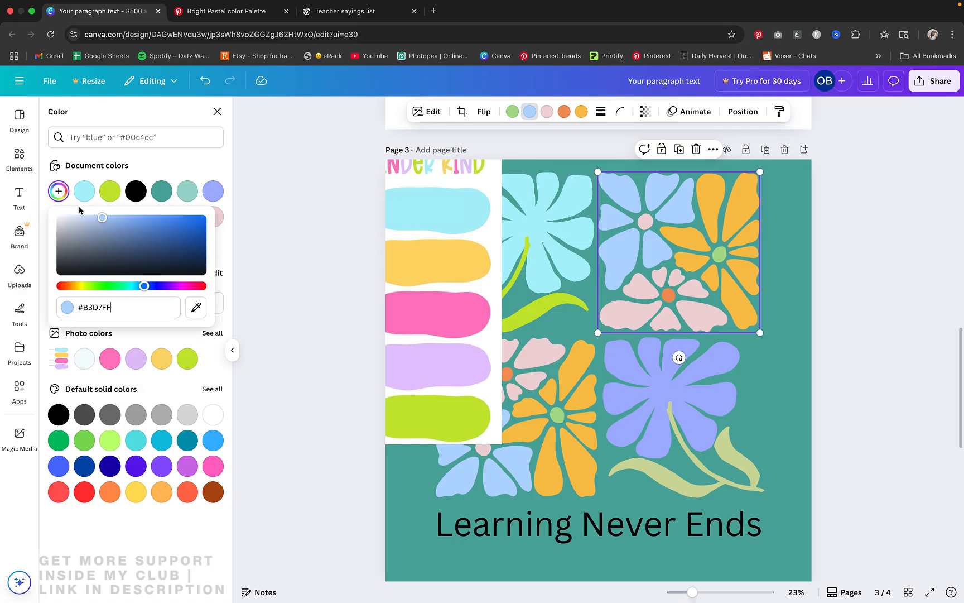
click(195, 307)
click(442, 313)
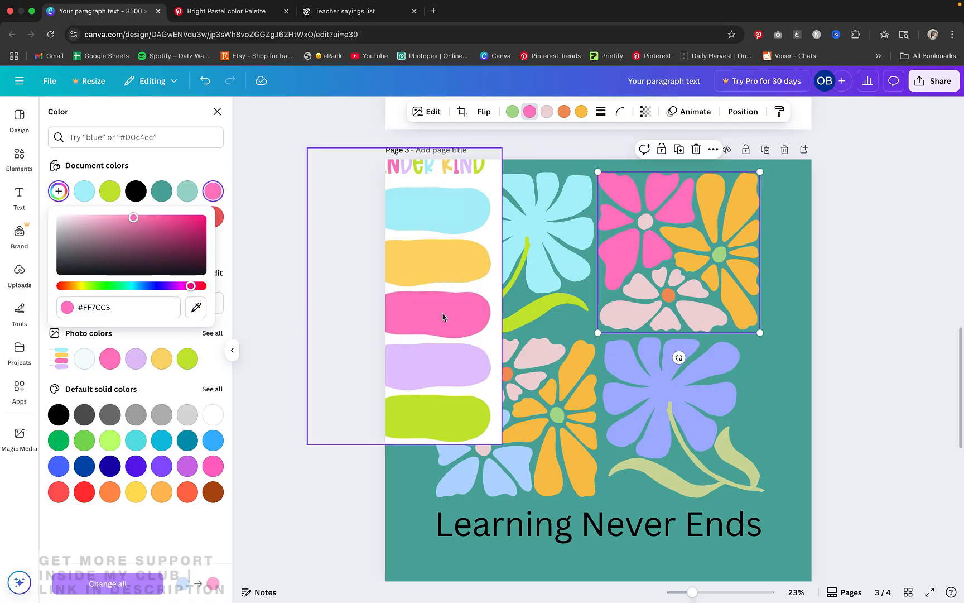
click(722, 244)
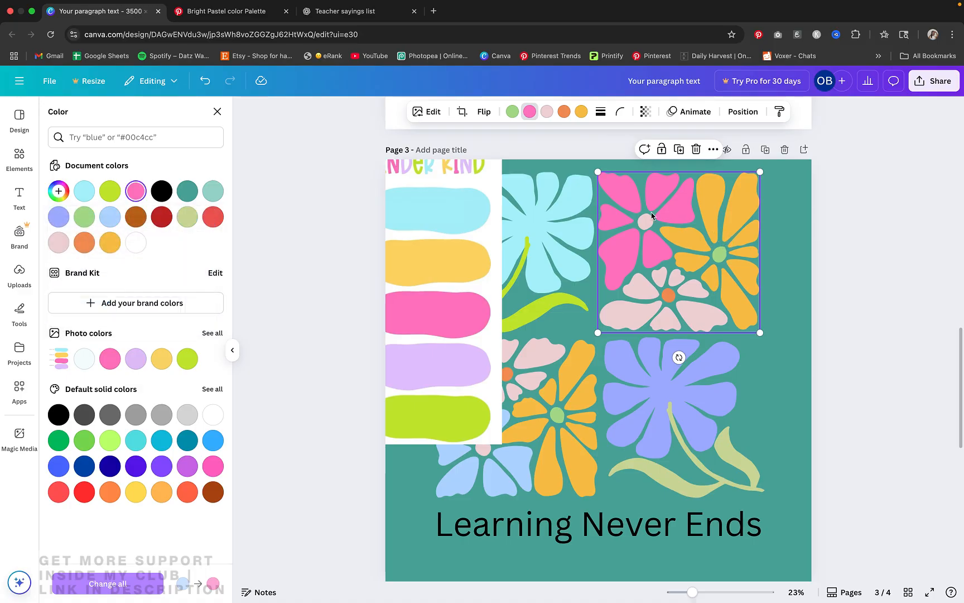
Recolor the golden-orange petals in the upper-right graphic with the palette's yellow swatch
click(581, 115)
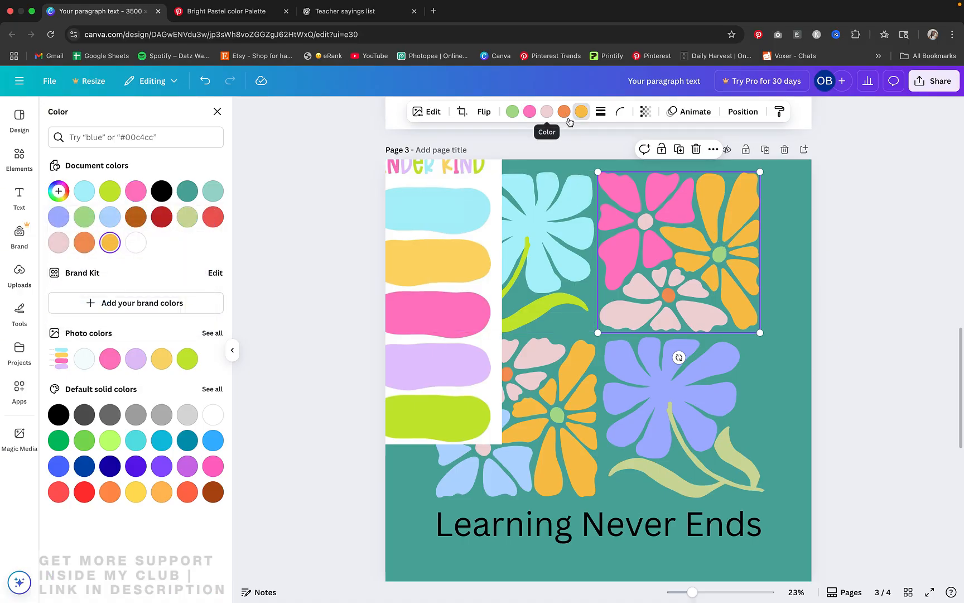
click(58, 191)
click(195, 307)
click(408, 282)
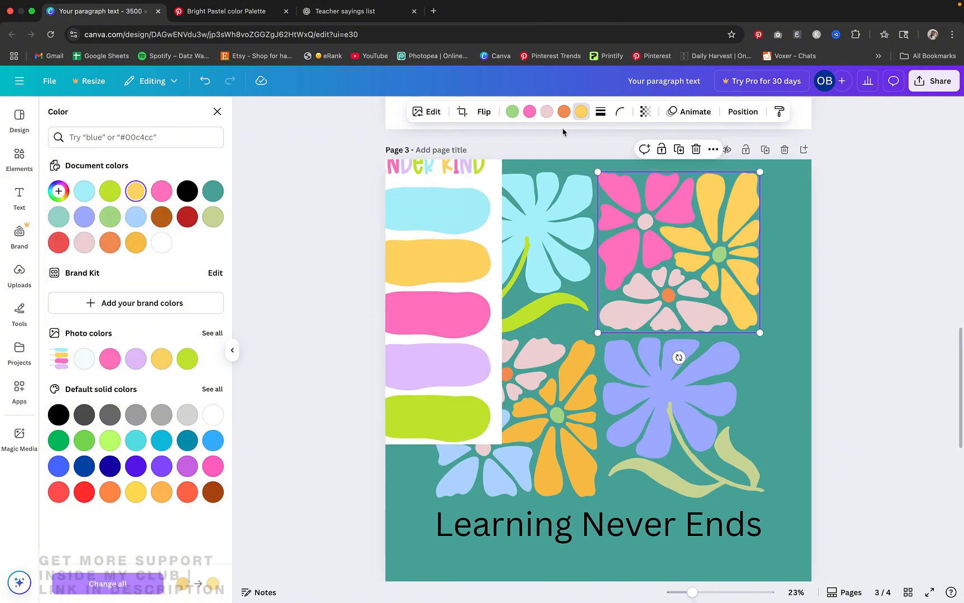
Recolor the pale pink parts of the upper-right graphic to the palette's lavender, #E4C5FE
click(545, 114)
click(59, 191)
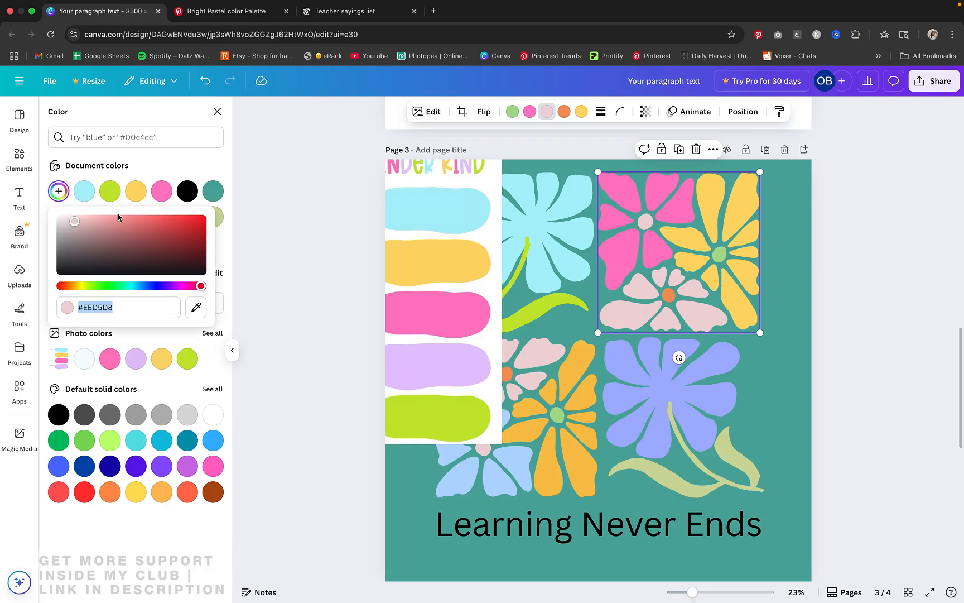
click(195, 307)
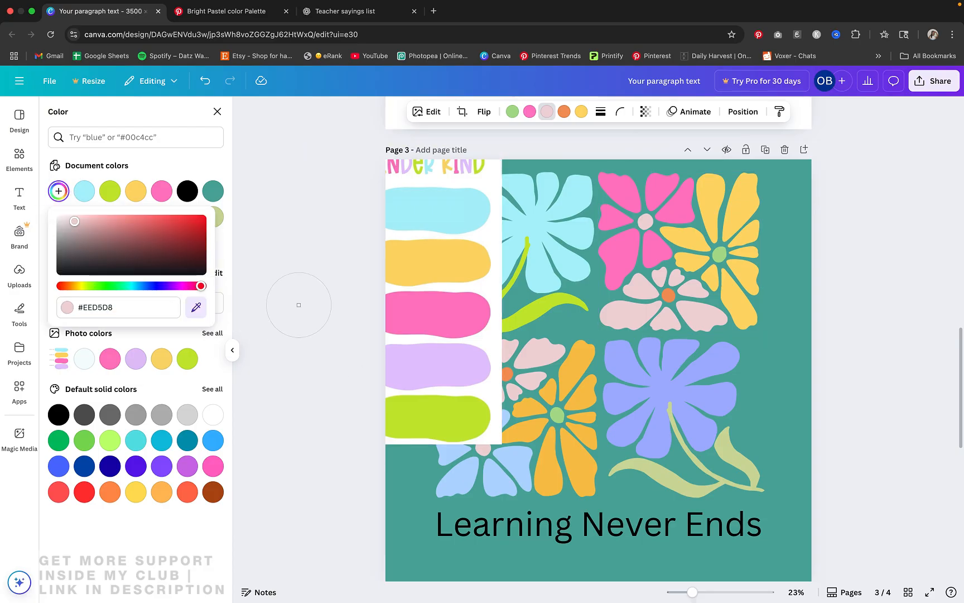
click(447, 367)
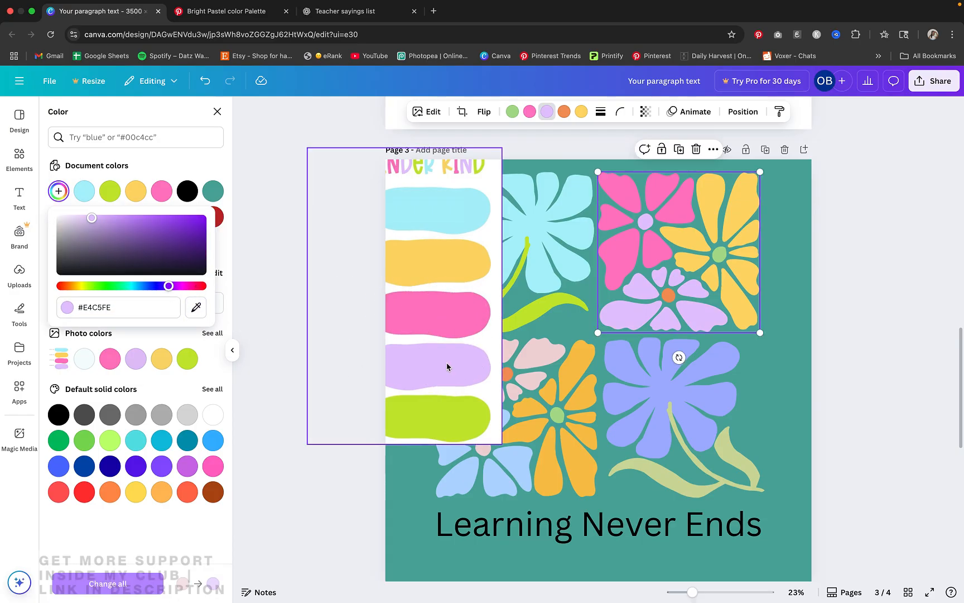
Recolor the upper-right graphic's orange flower center to the palette's yellow #FCD86A and its green center to the document's lime green
click(564, 111)
click(58, 191)
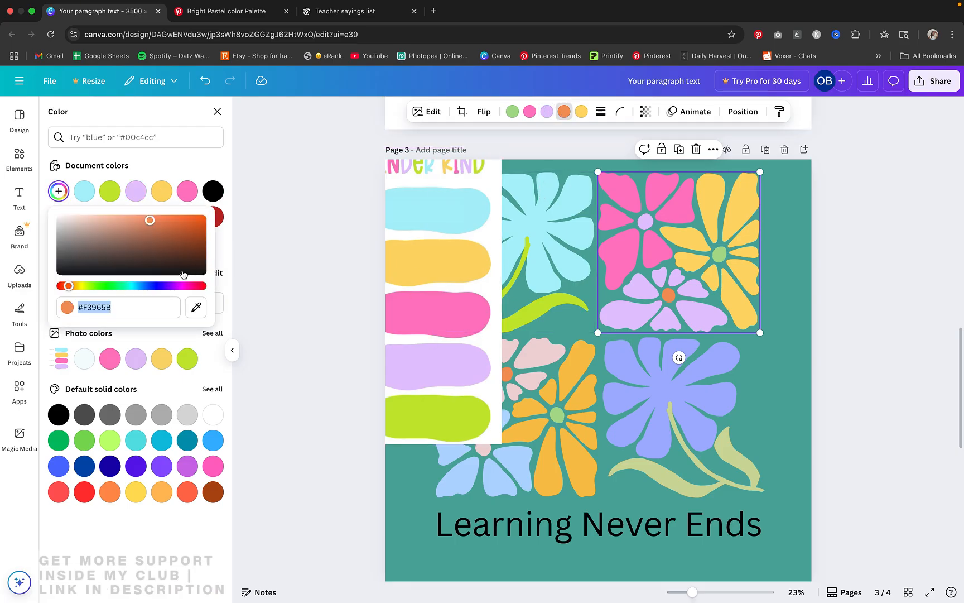
click(195, 307)
click(415, 262)
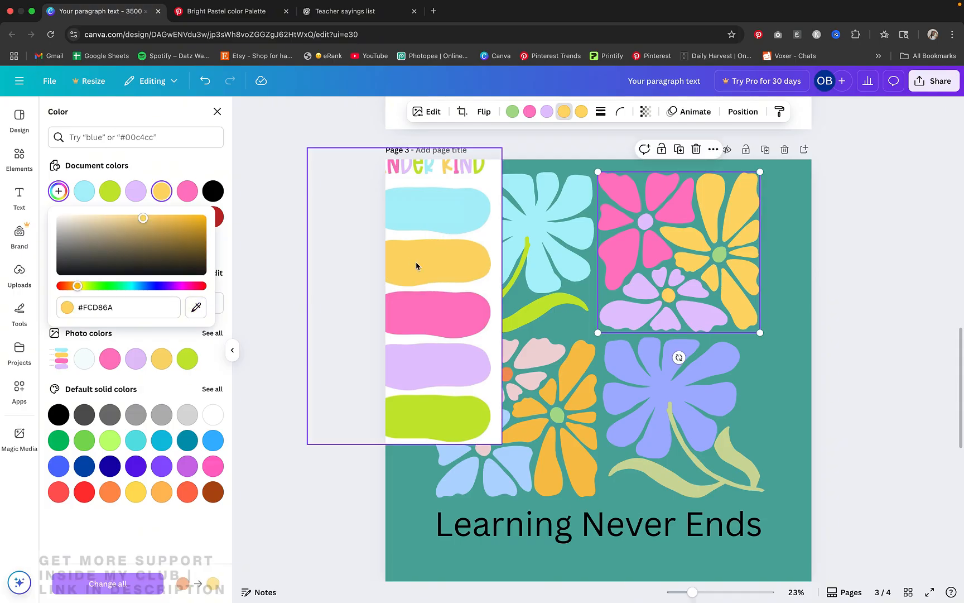
click(514, 112)
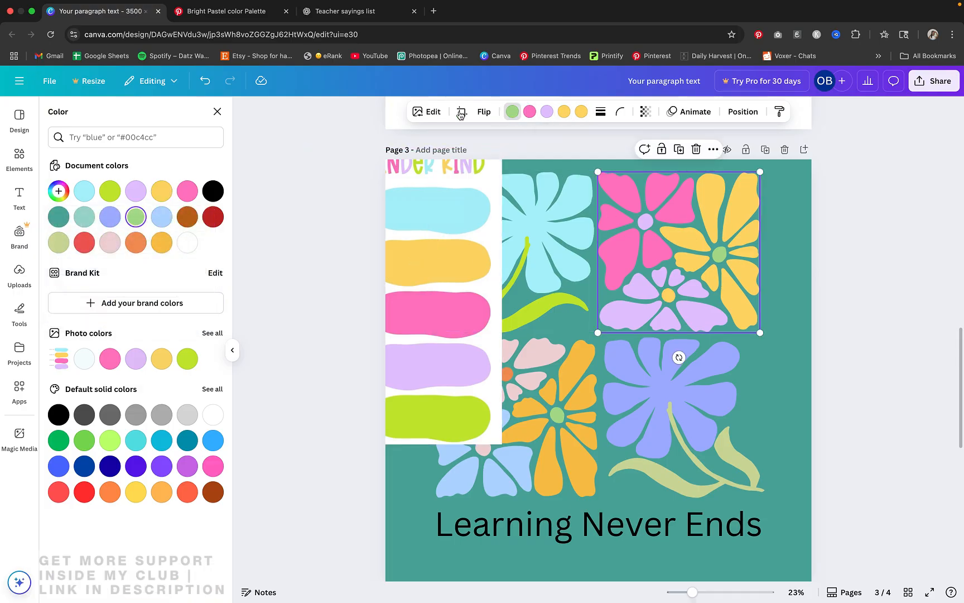
click(109, 192)
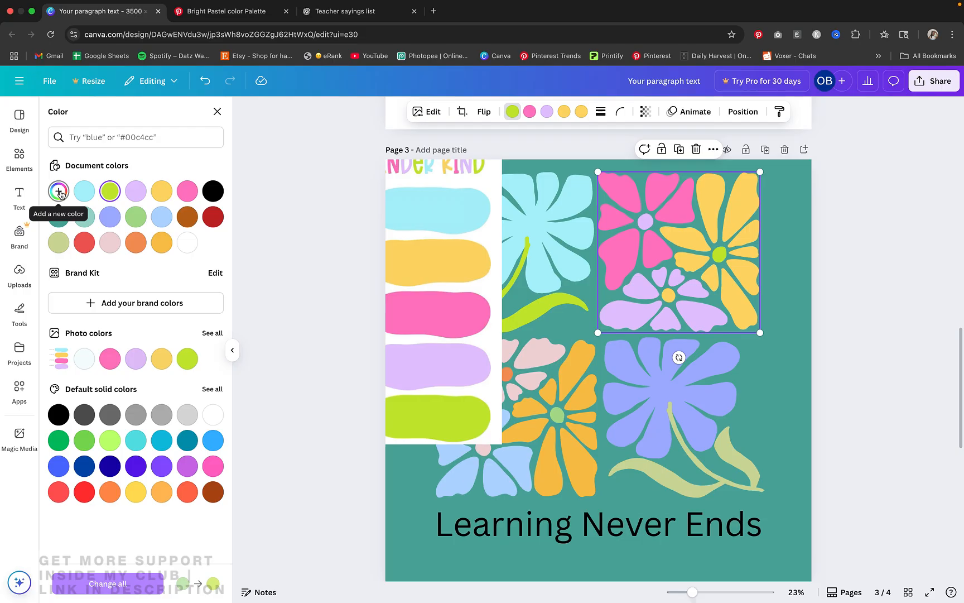
Remove the palette image from page 3 and copy the upper-left flower's color style onto the lower-right flower
click(667, 411)
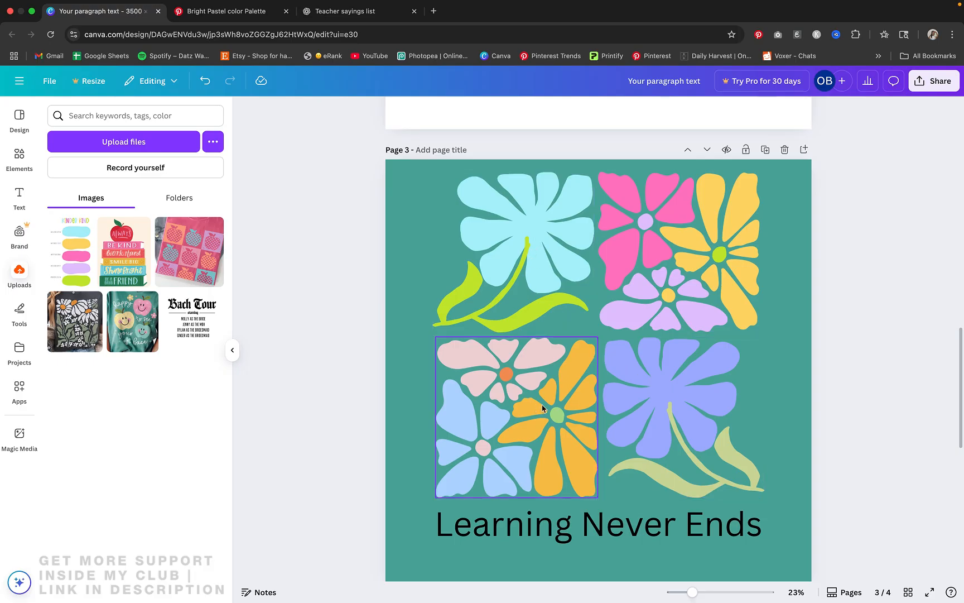
click(548, 257)
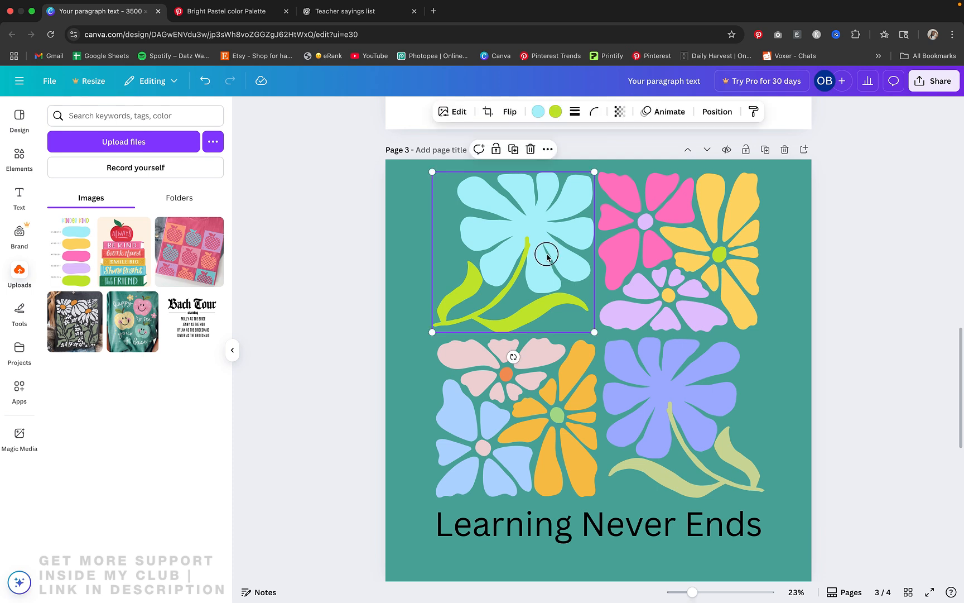
click(753, 114)
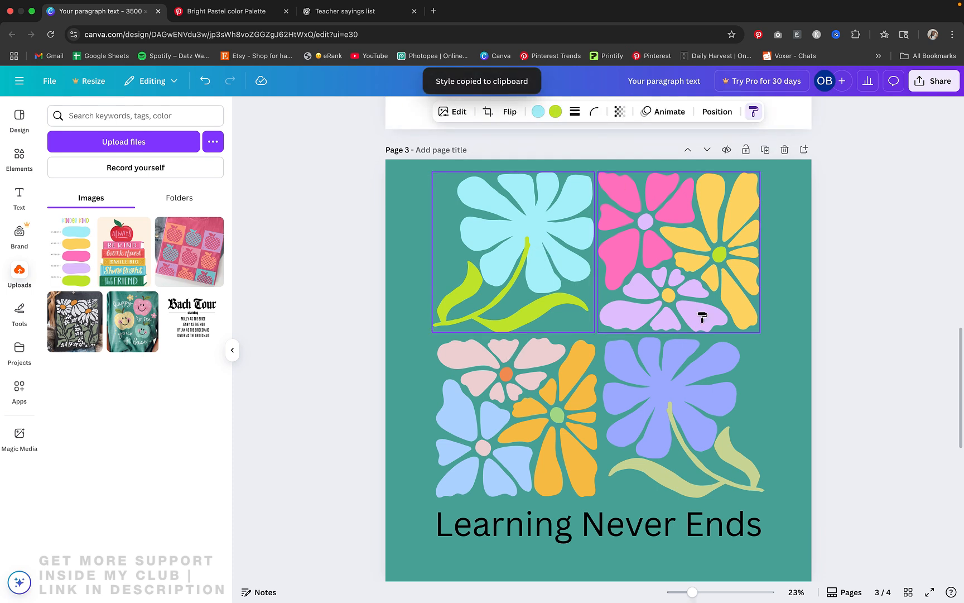
click(692, 385)
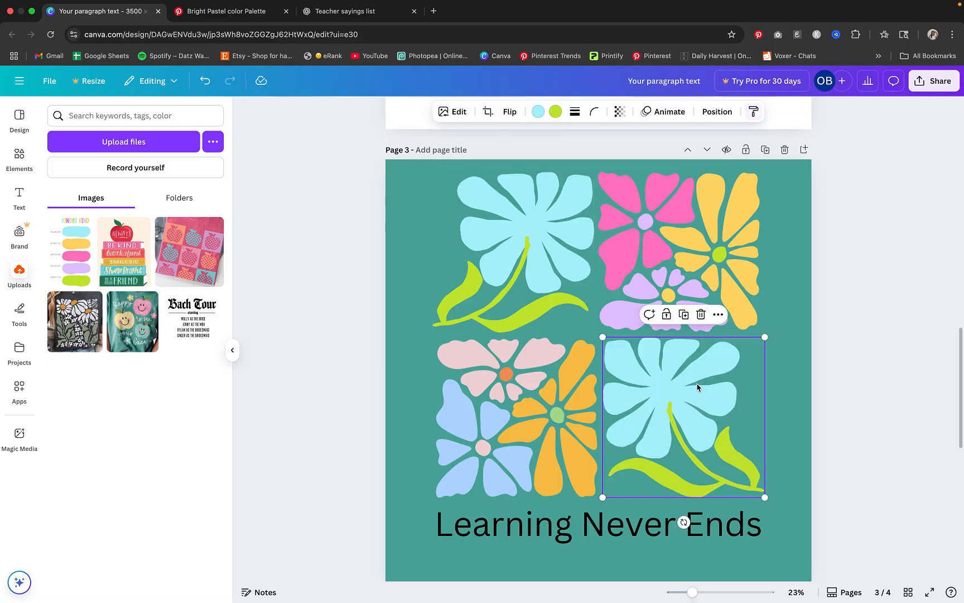
Copy the upper-right graphic's color style onto the lower-left flower graphic and clear the selection
click(680, 251)
click(779, 111)
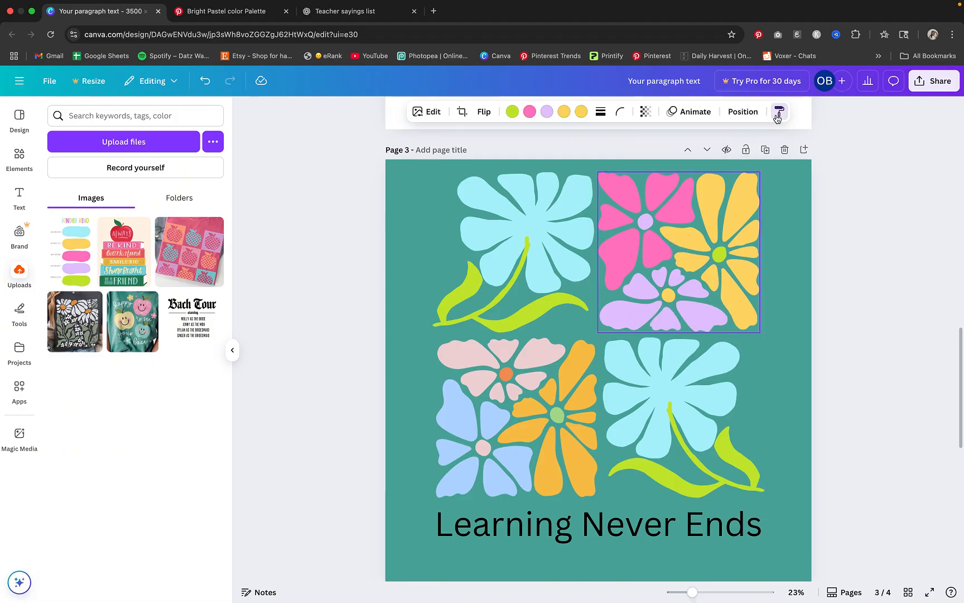
click(470, 413)
click(833, 325)
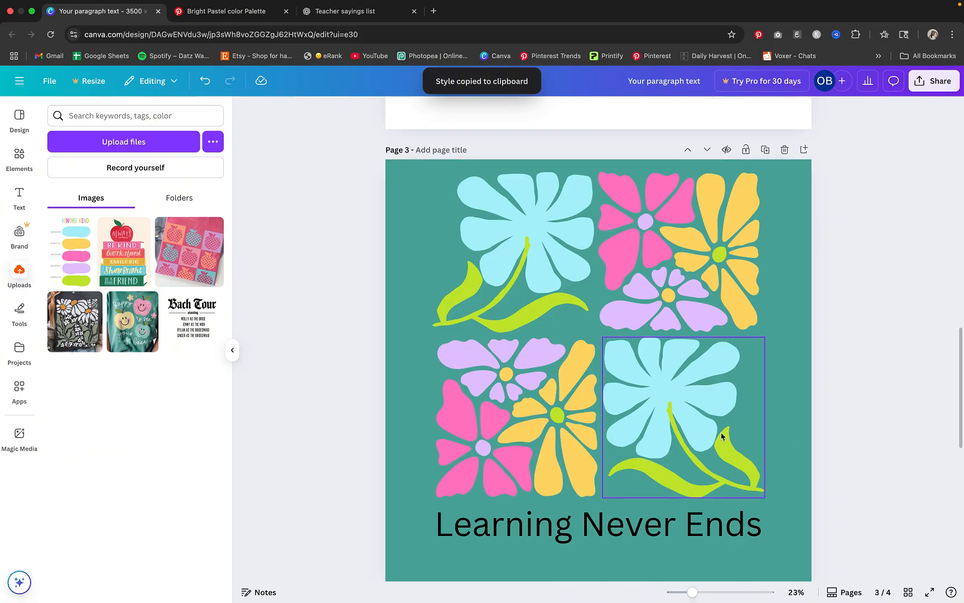
drag(818, 440, 578, 398)
click(852, 400)
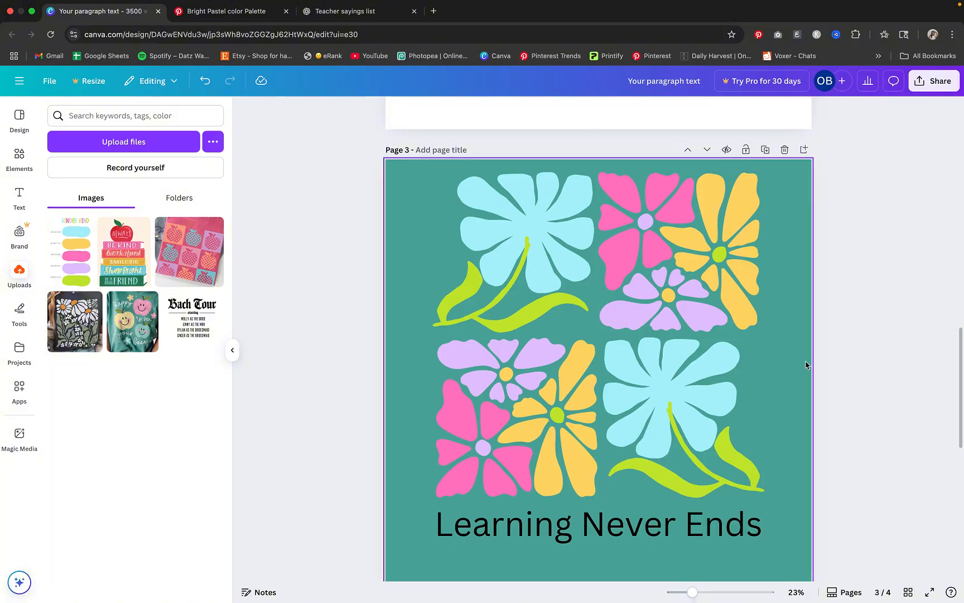
Insert the FREE FONTS design from the saved projects onto blank page 4 as a font reference
click(525, 530)
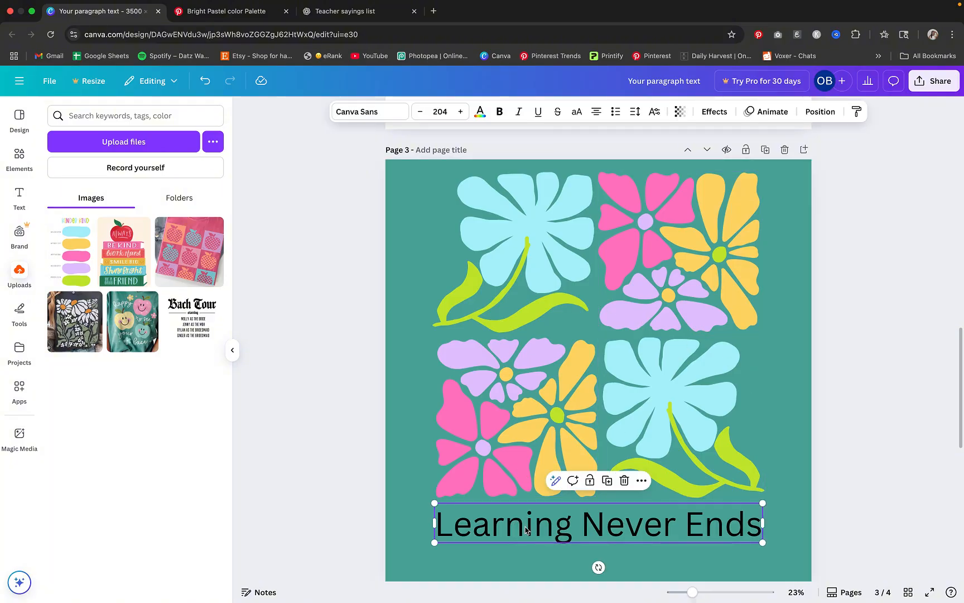
click(392, 116)
scroll(560, 270, down, 5)
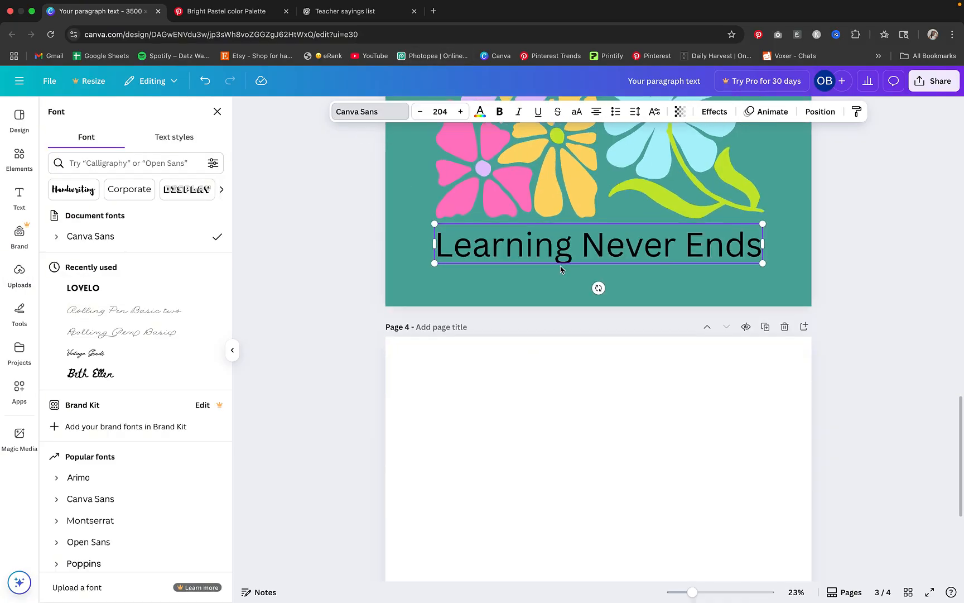
scroll(561, 269, down, 3)
click(560, 278)
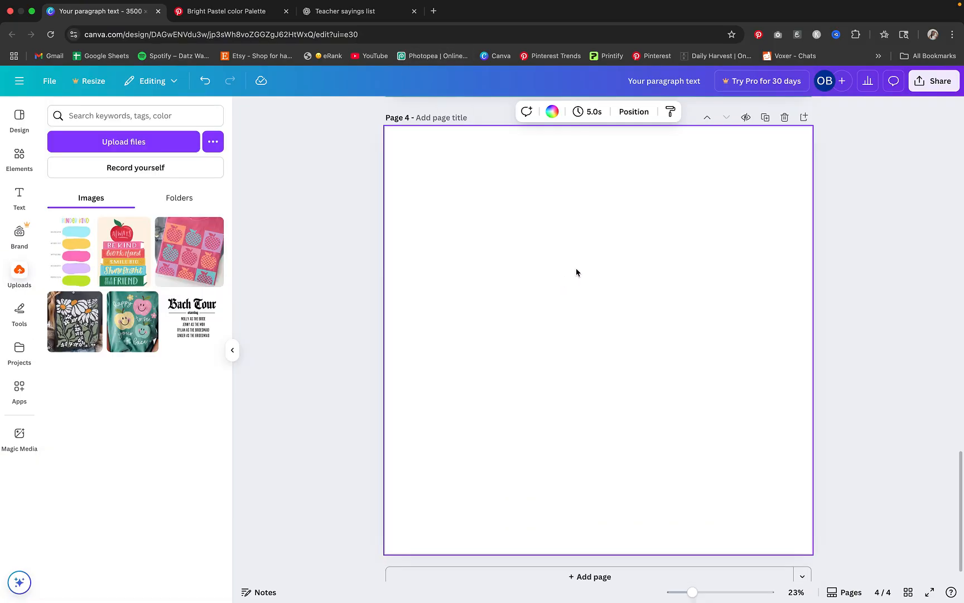
click(19, 350)
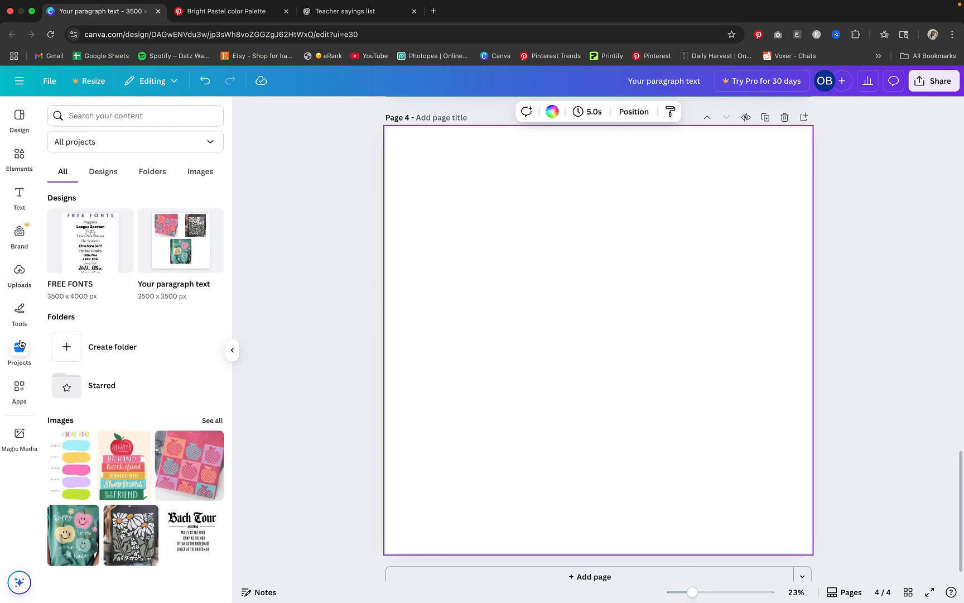
click(72, 247)
click(256, 316)
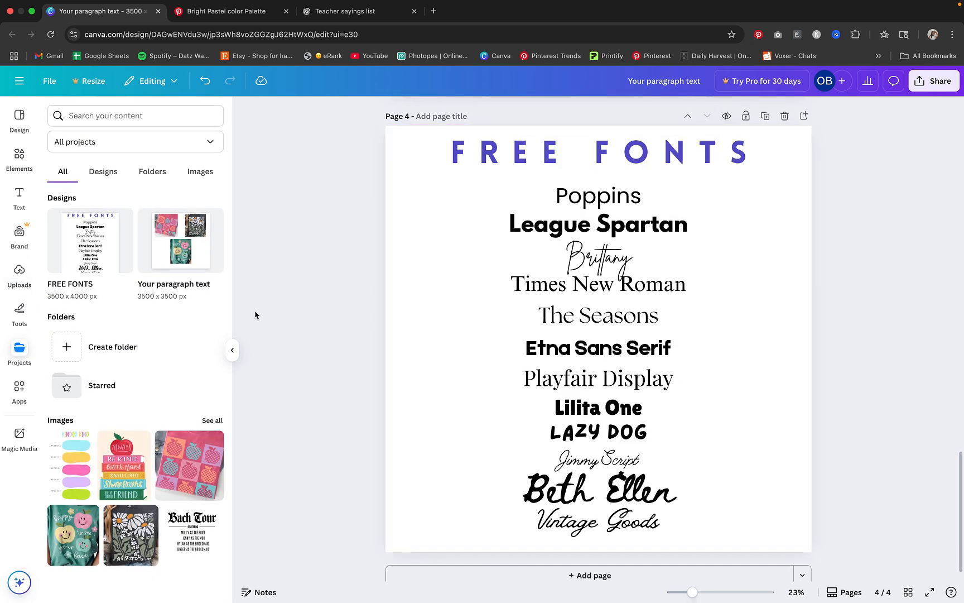
click(229, 352)
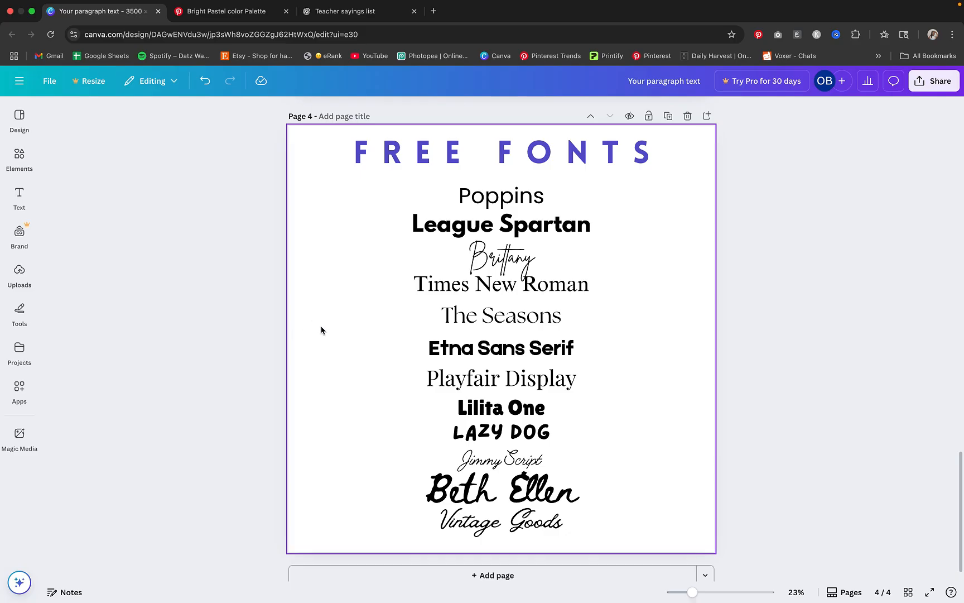
Consult the free font list on page 4 and set the "Learning Never Ends" text on page 3 to Lilita One
scroll(321, 331, up, 3)
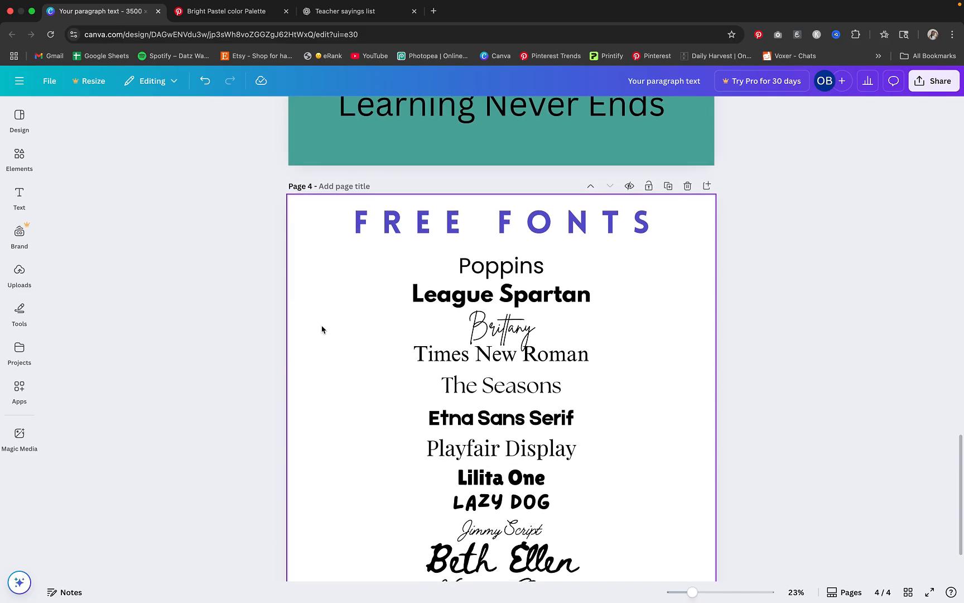
scroll(321, 329, down, 2)
scroll(321, 329, up, 1)
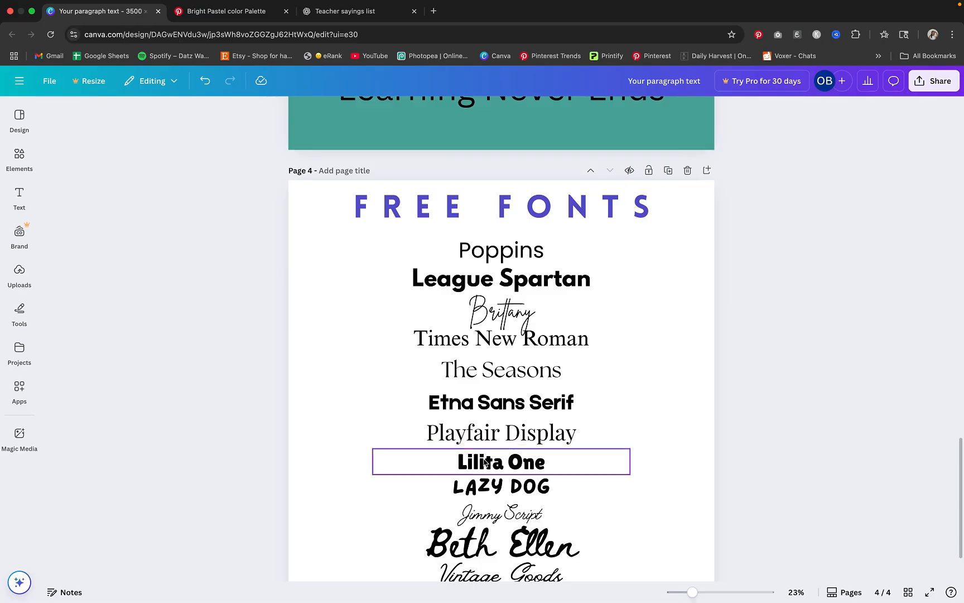
scroll(522, 464, up, 2)
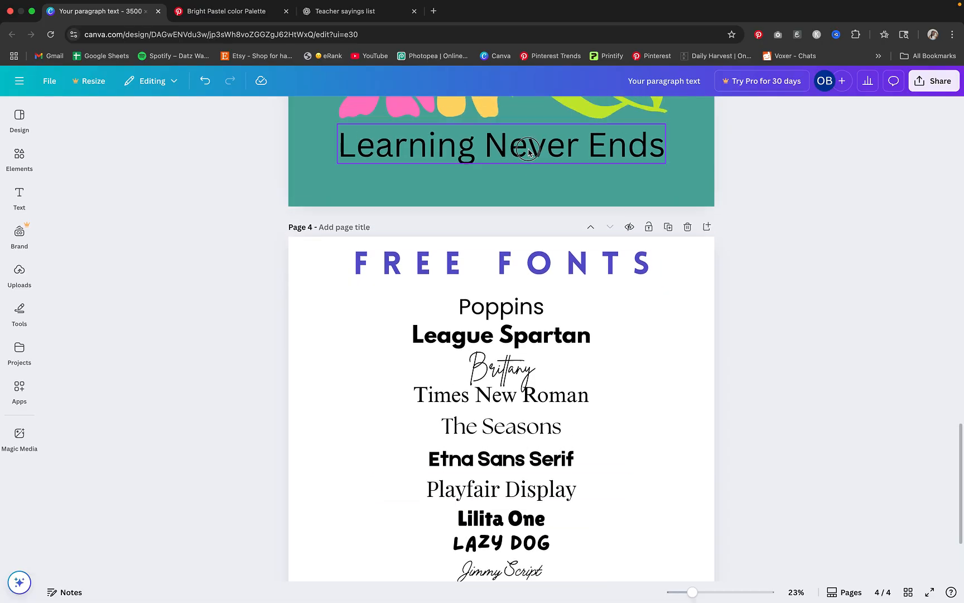
click(415, 146)
scroll(412, 201, up, 5)
scroll(494, 369, up, 3)
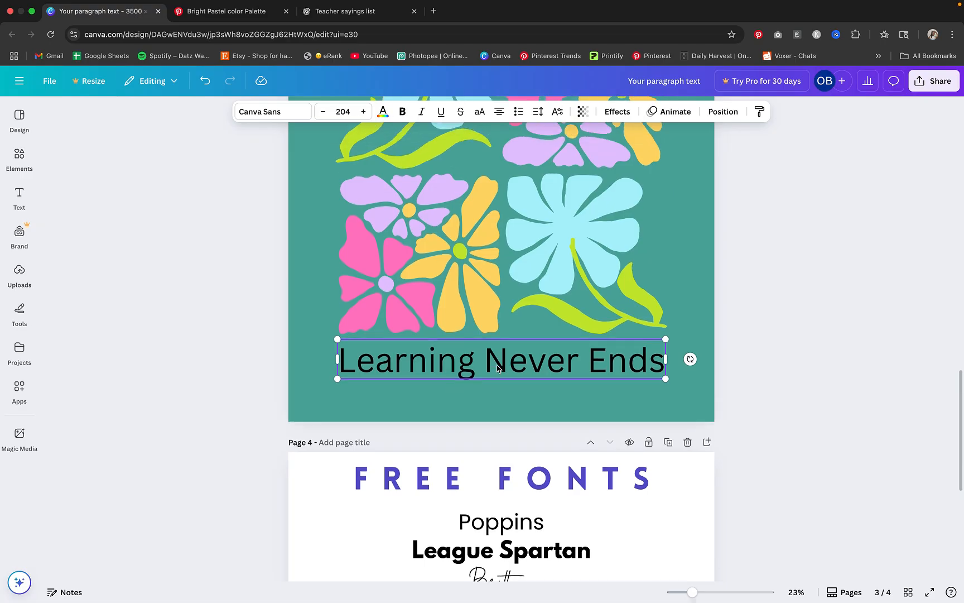
click(262, 113)
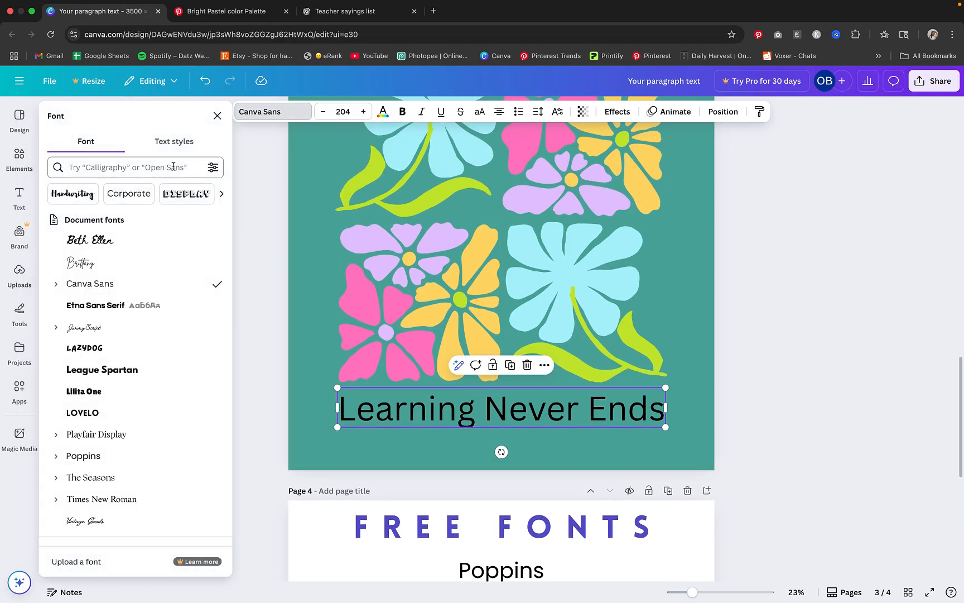
click(108, 394)
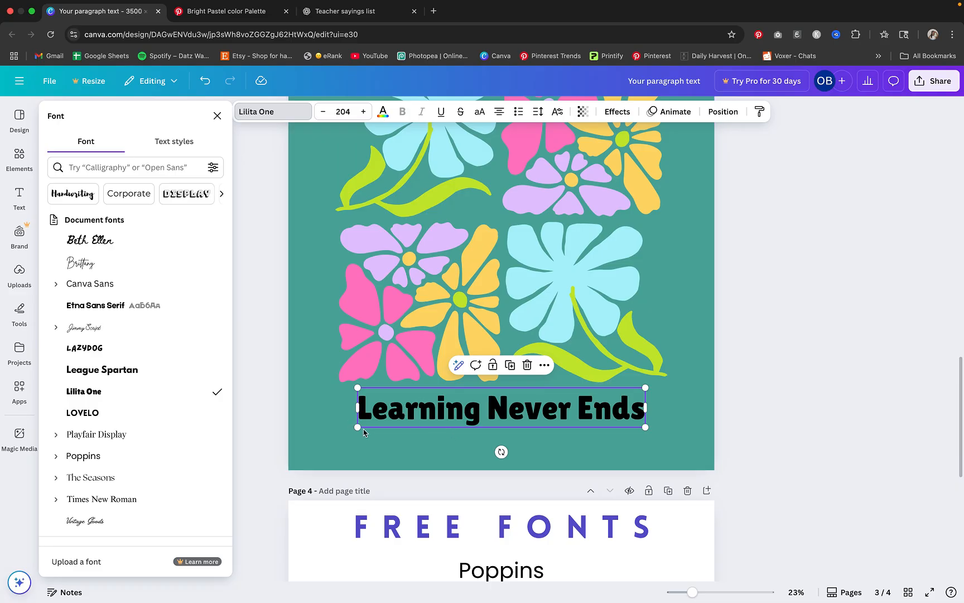
Enlarge the "Learning Never Ends" text to font size 233 so it spans the width of the flower grid
drag(359, 428, 338, 432)
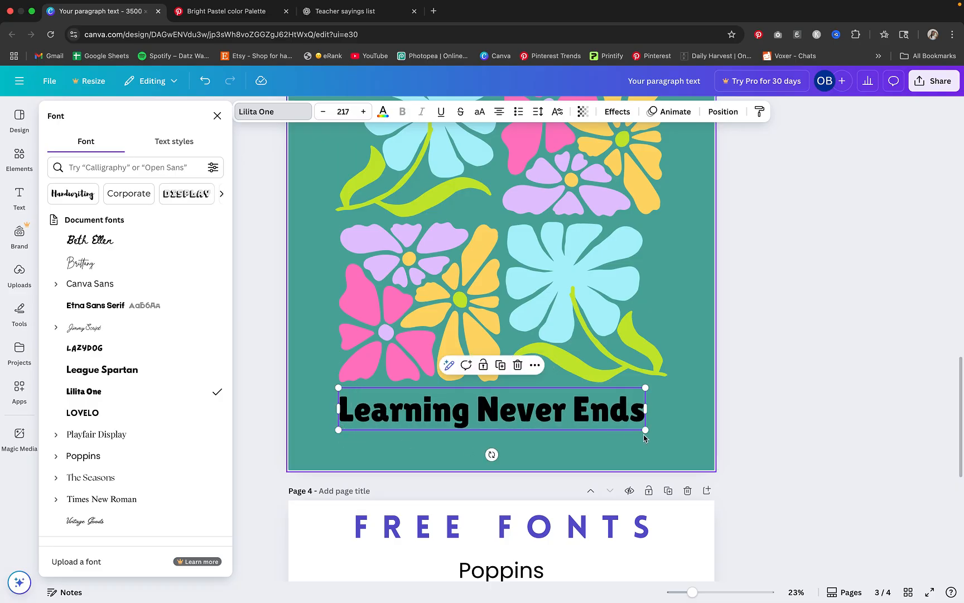
drag(645, 430, 667, 438)
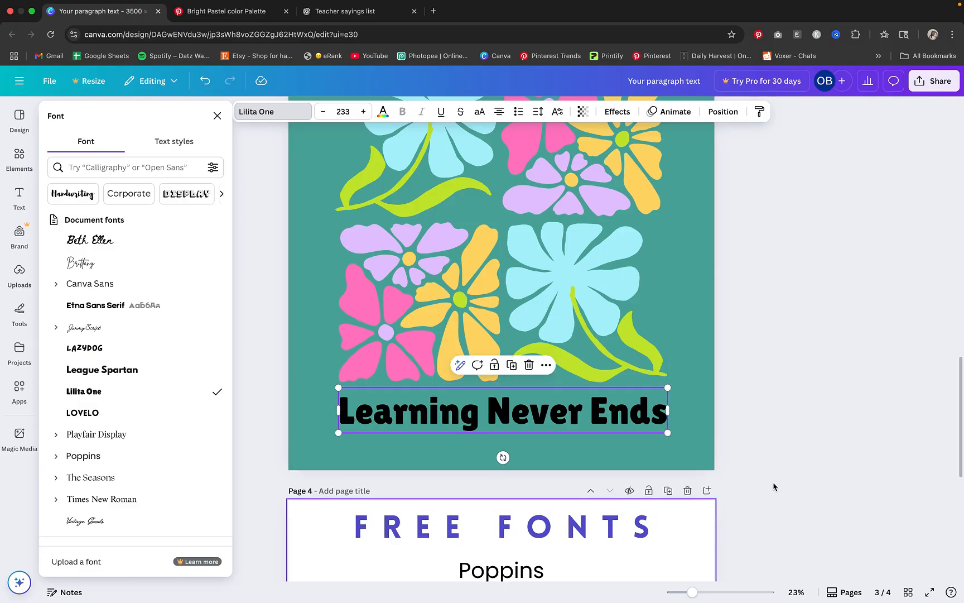
click(801, 468)
drag(698, 593, 701, 591)
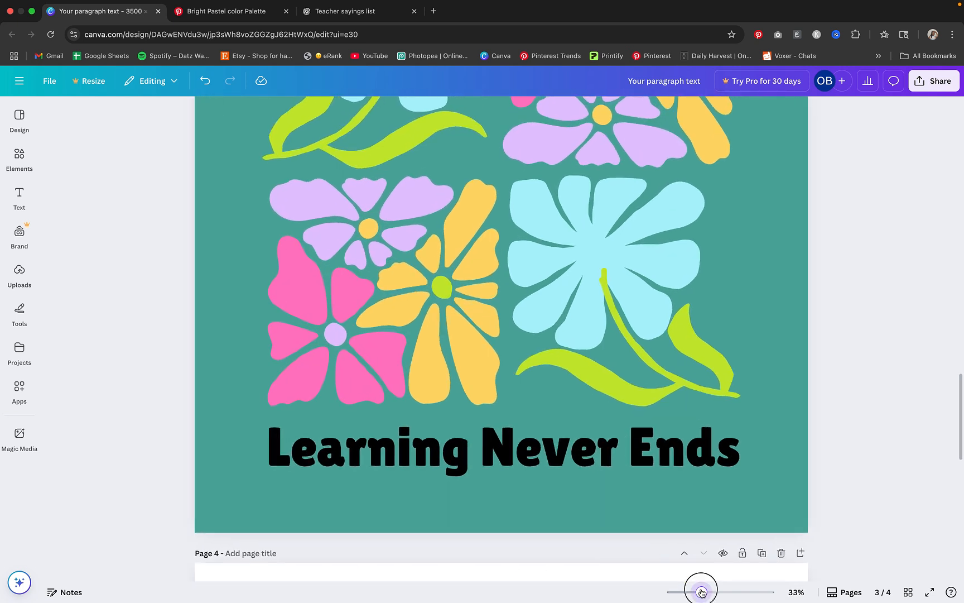
scroll(731, 447, up, 3)
scroll(731, 446, down, 3)
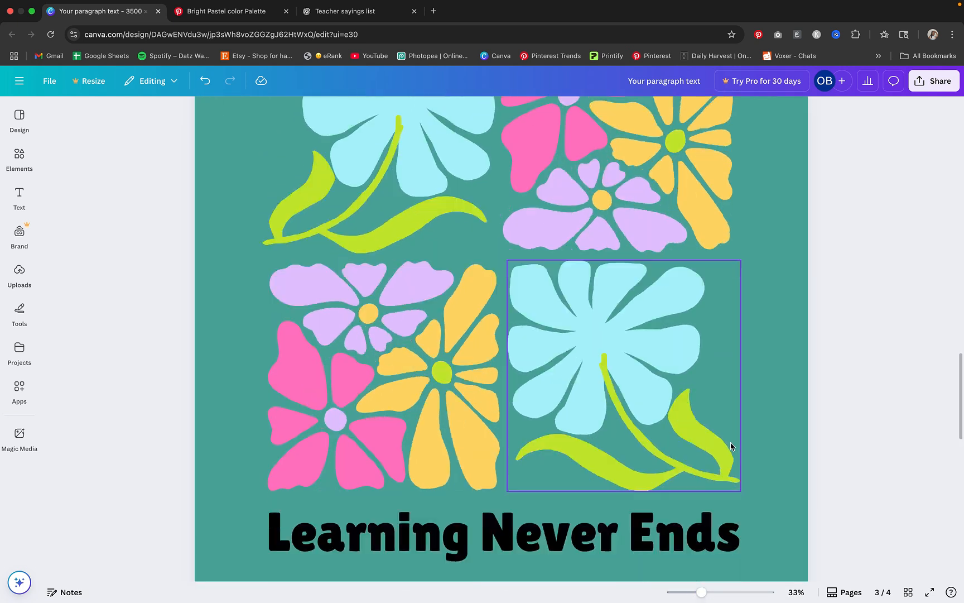
Try the document's white and light azure #adf1fb as the color of the "Learning Never Ends" text
click(644, 463)
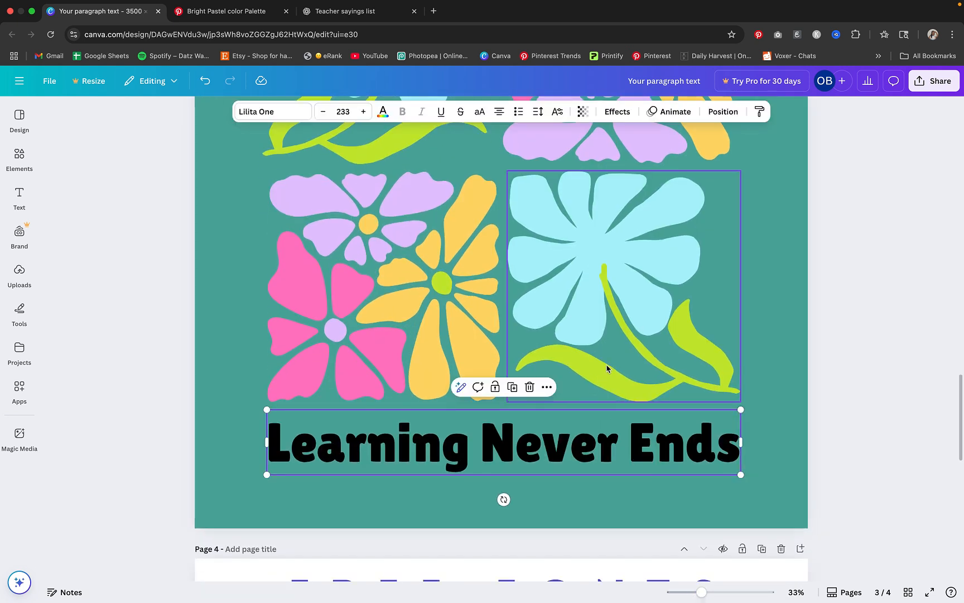
click(534, 442)
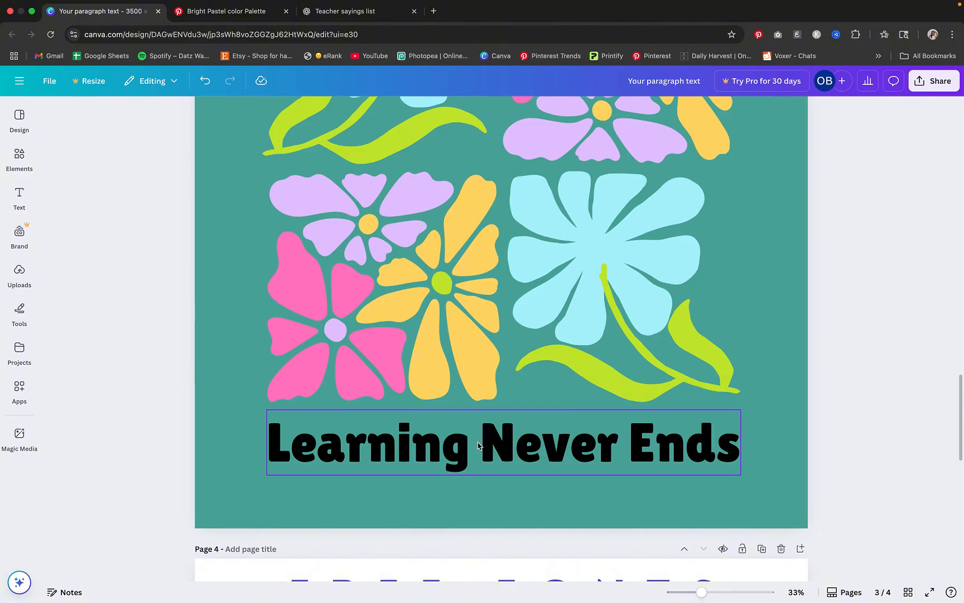
click(474, 441)
scroll(481, 377, down, 1)
click(383, 111)
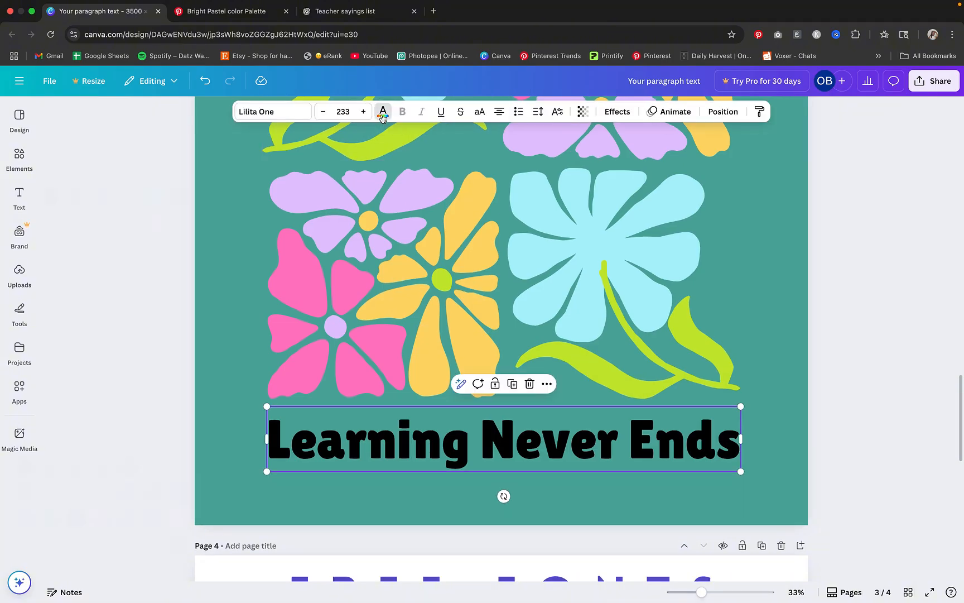
click(213, 221)
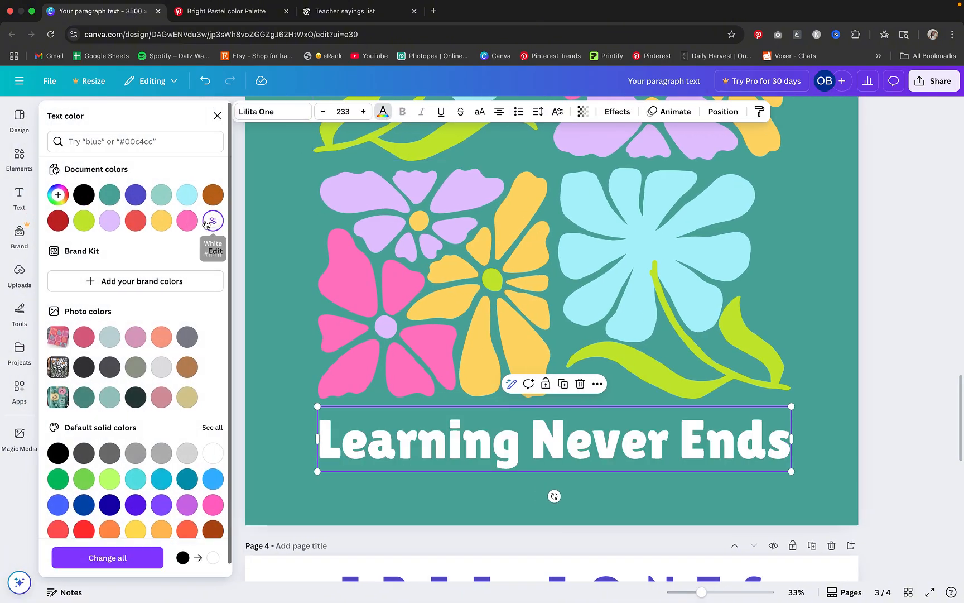
scroll(370, 288, up, 3)
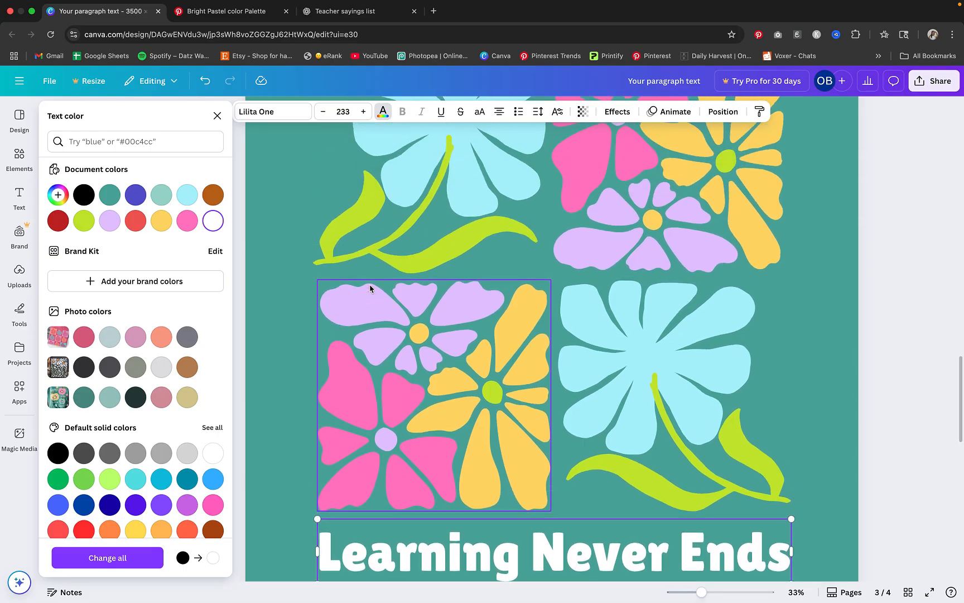
scroll(370, 288, down, 2)
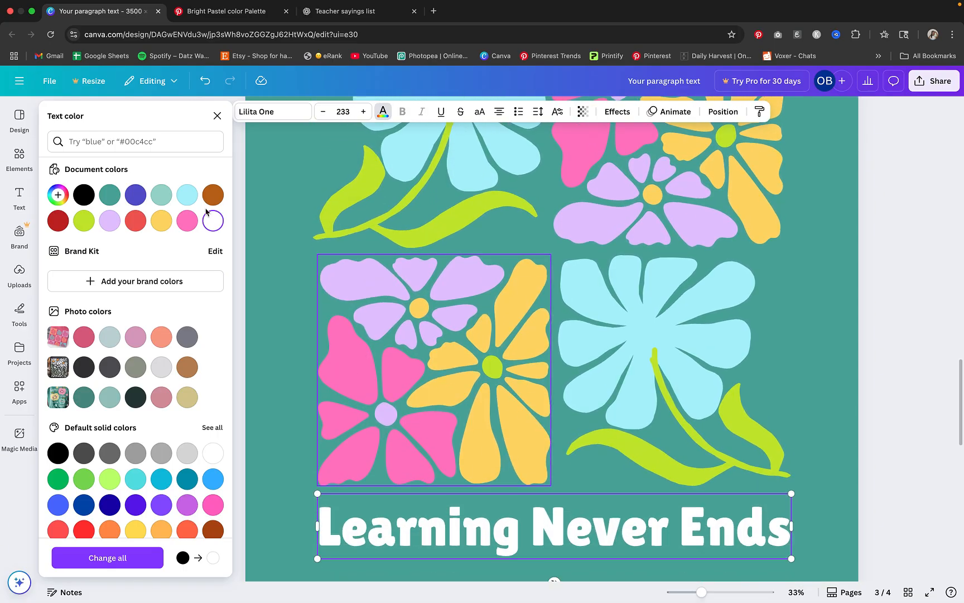
click(184, 196)
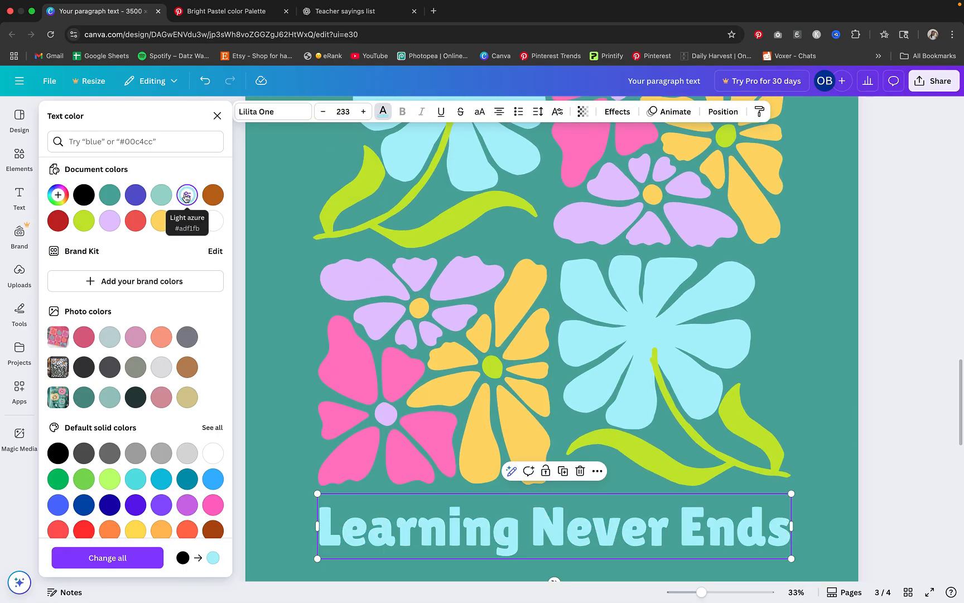
Recolor the "Learning Never Ends" text to the document's yellow and clear the selection
click(161, 222)
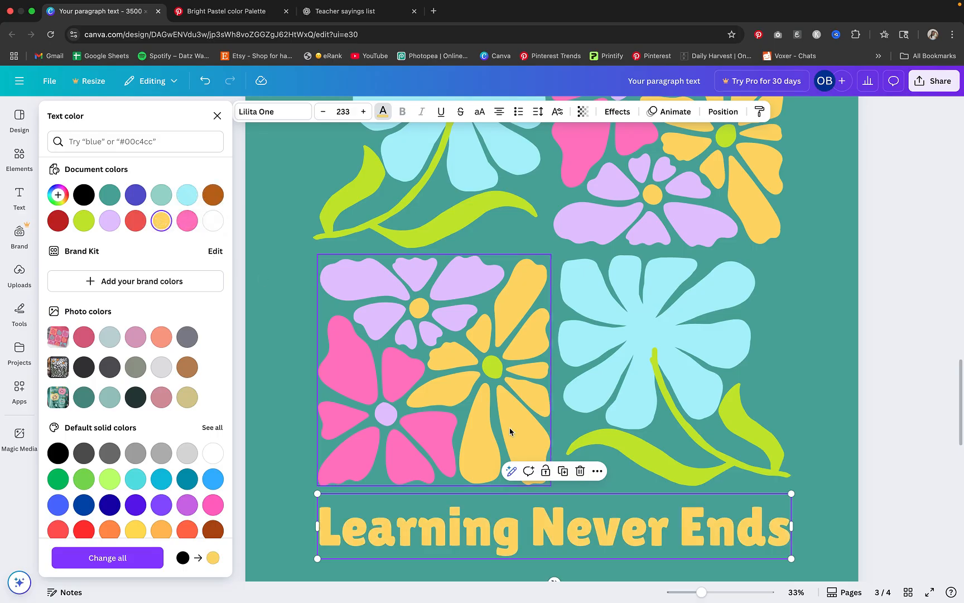
click(566, 518)
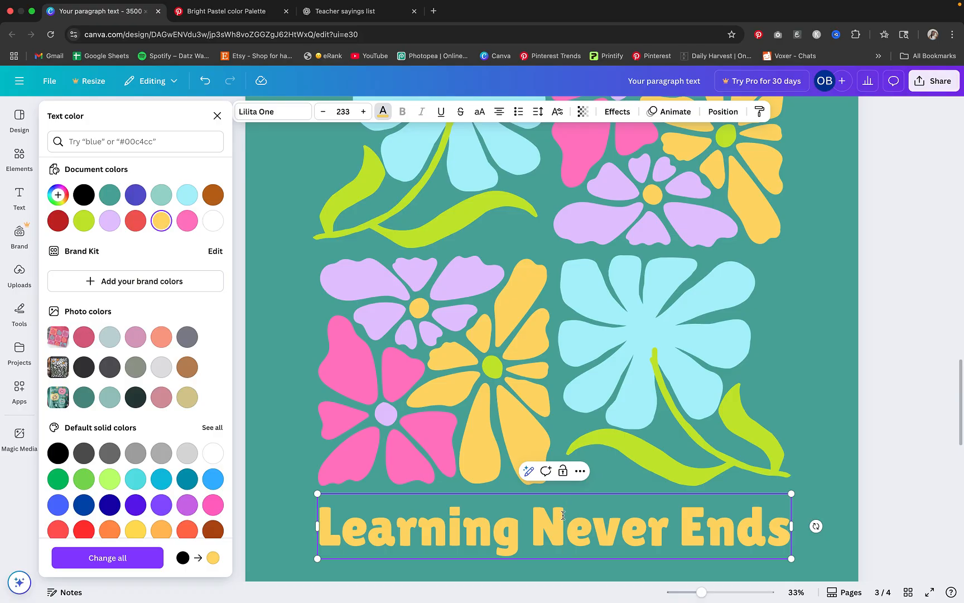
triple_click(564, 514)
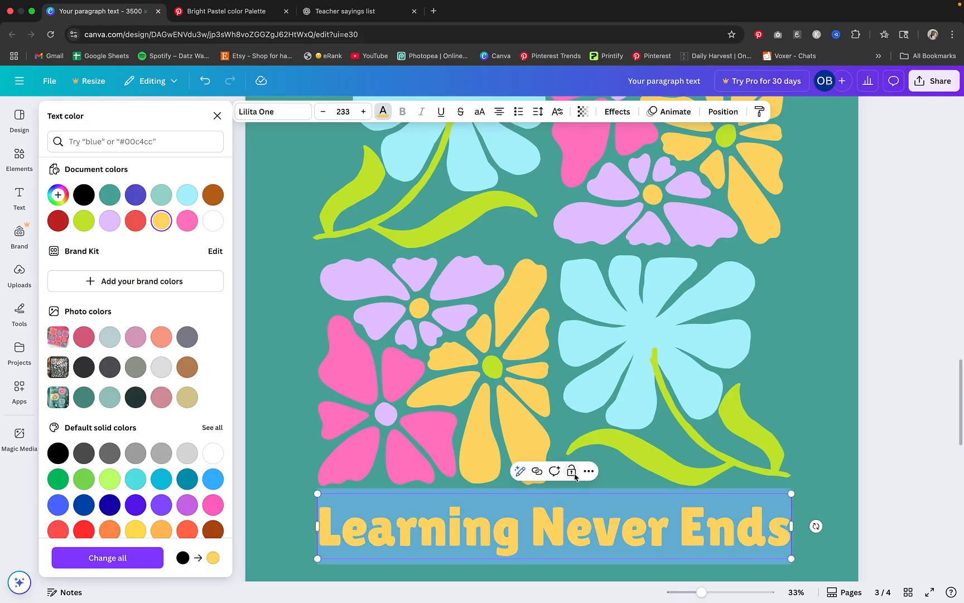
scroll(575, 476, down, 2)
click(839, 433)
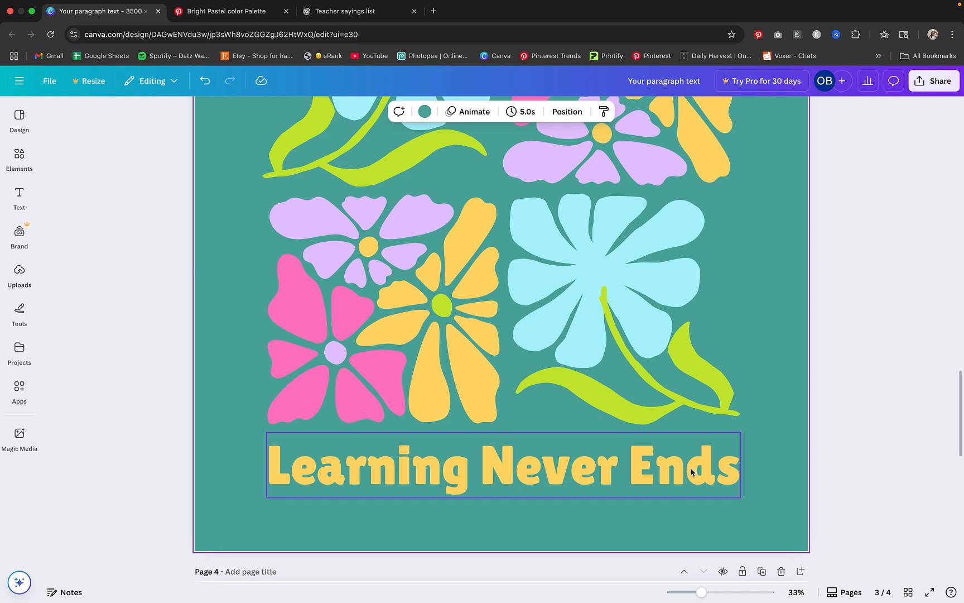
Make the "Learning Never Ends" text uppercase and shrink it to font size 206 to fit the flower grid's width
click(692, 473)
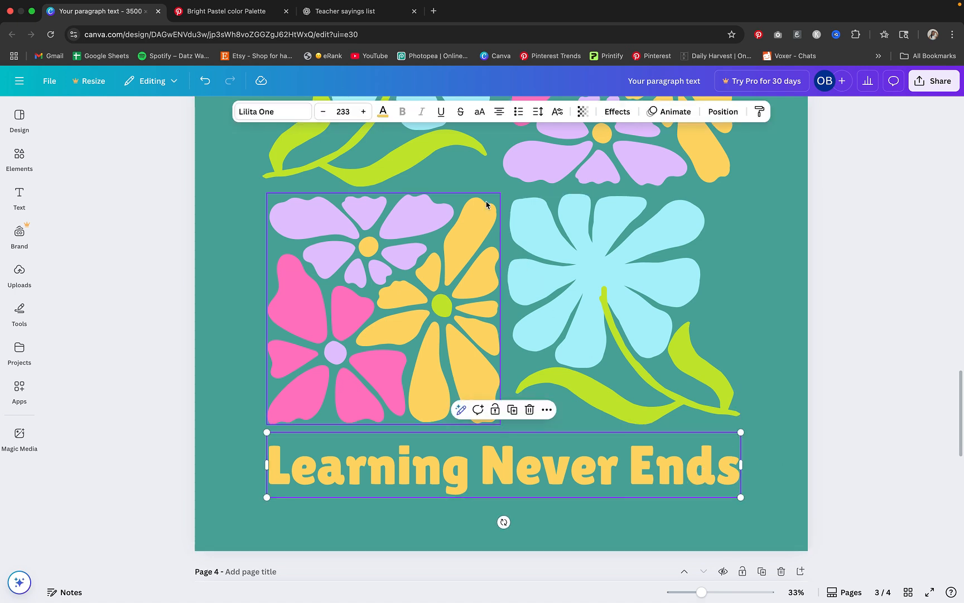
click(481, 114)
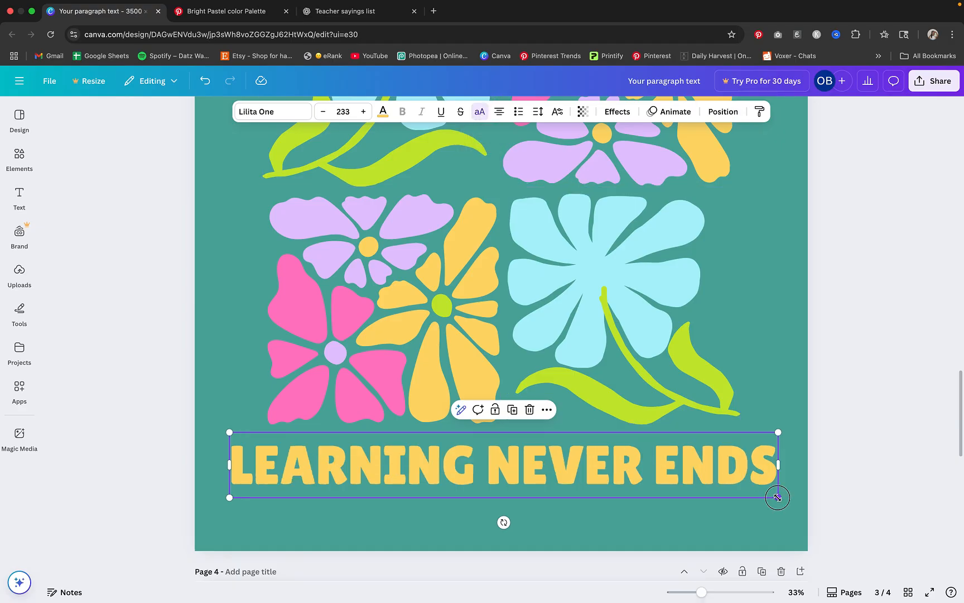
drag(777, 497, 746, 493)
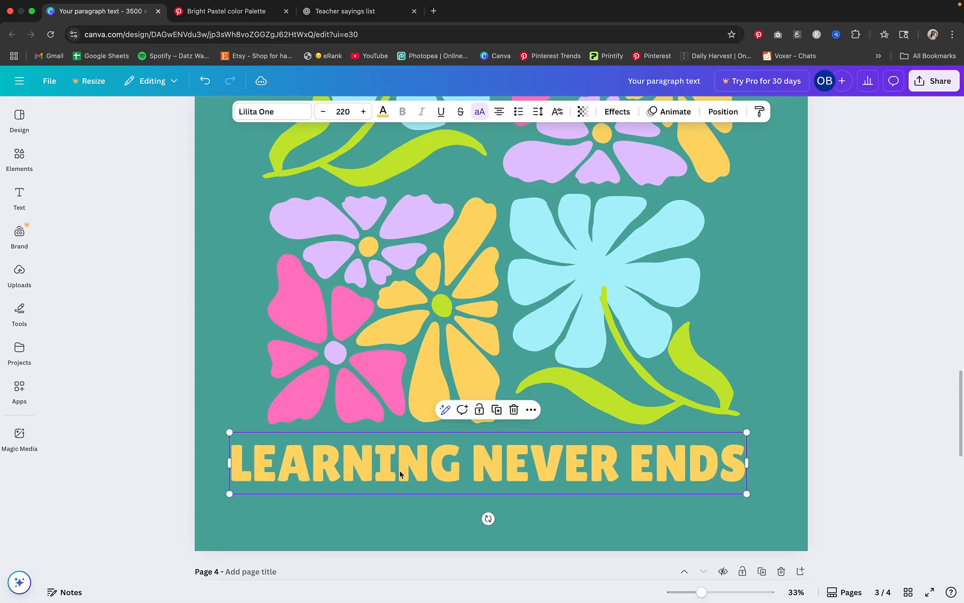
drag(230, 493, 262, 494)
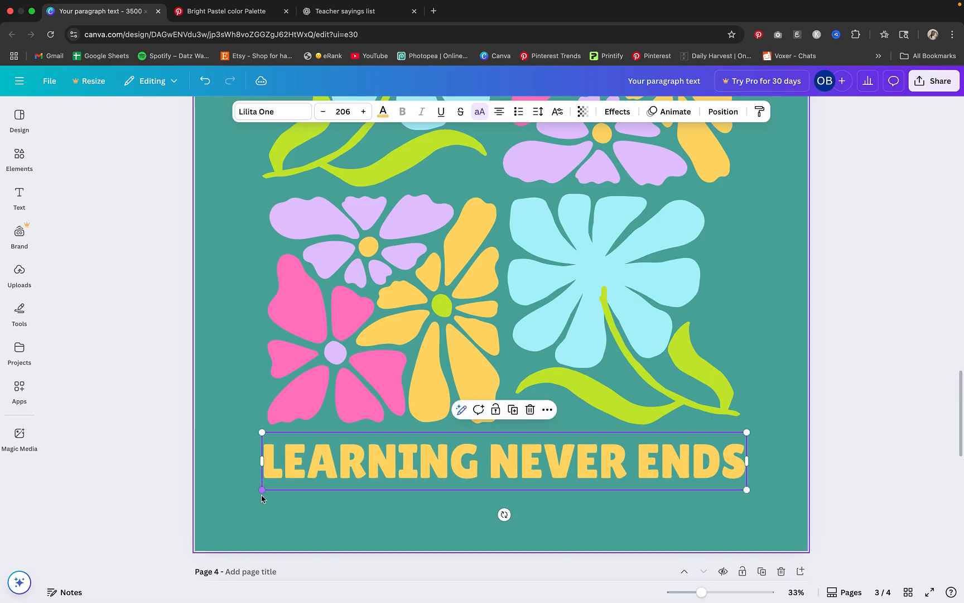
Move the text up against the flower grid and enlarge all of page 3's artwork together until the text is size 227
drag(438, 472, 437, 467)
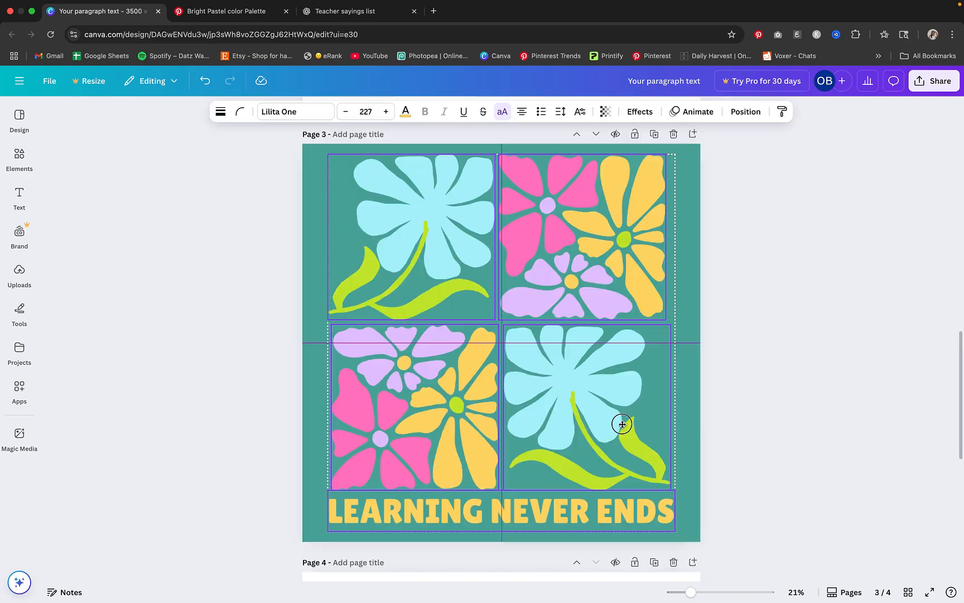
drag(621, 424, 621, 424)
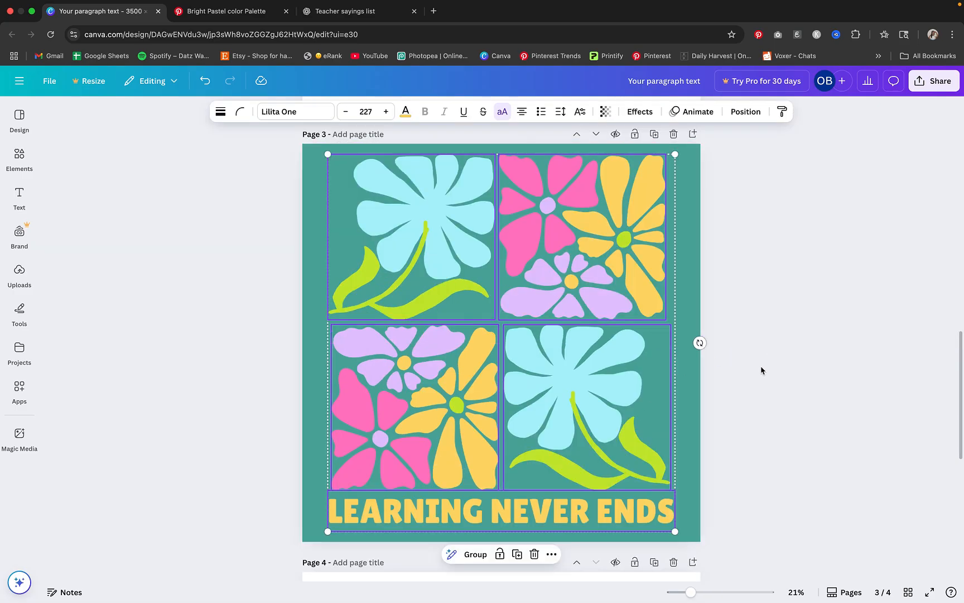
click(769, 369)
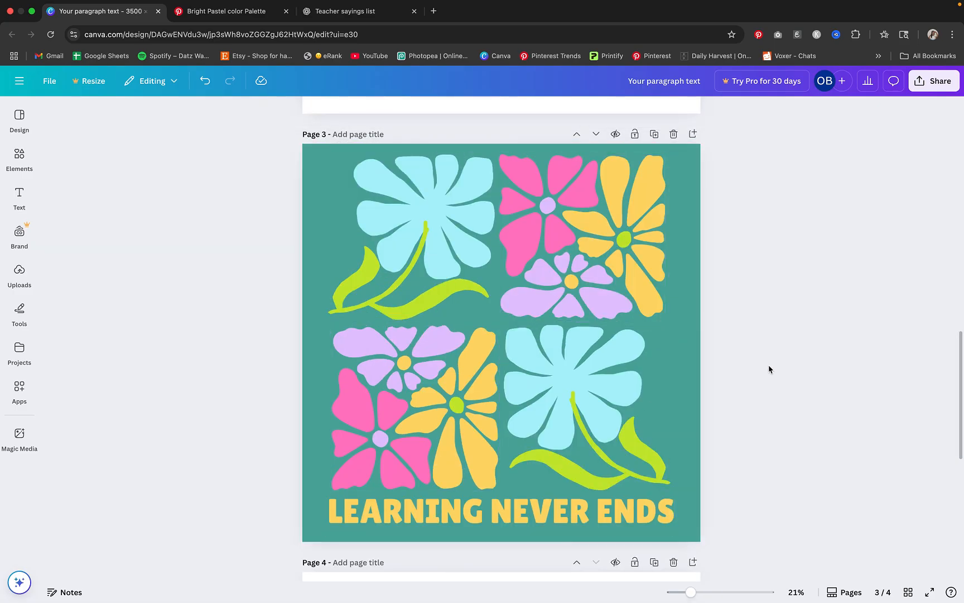
Download only page 3 as a PNG at 3,500 × 3,500 px
click(930, 84)
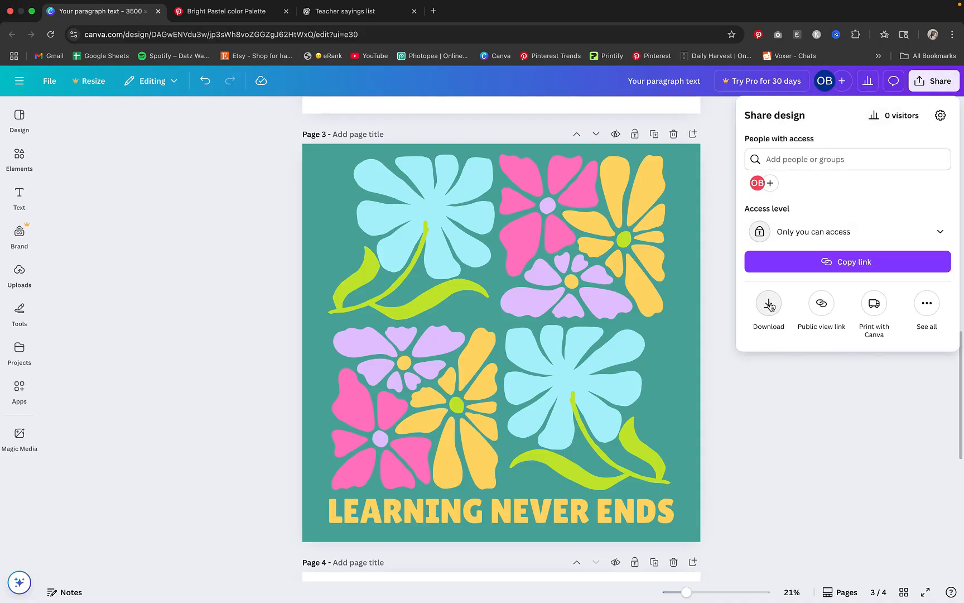
click(768, 304)
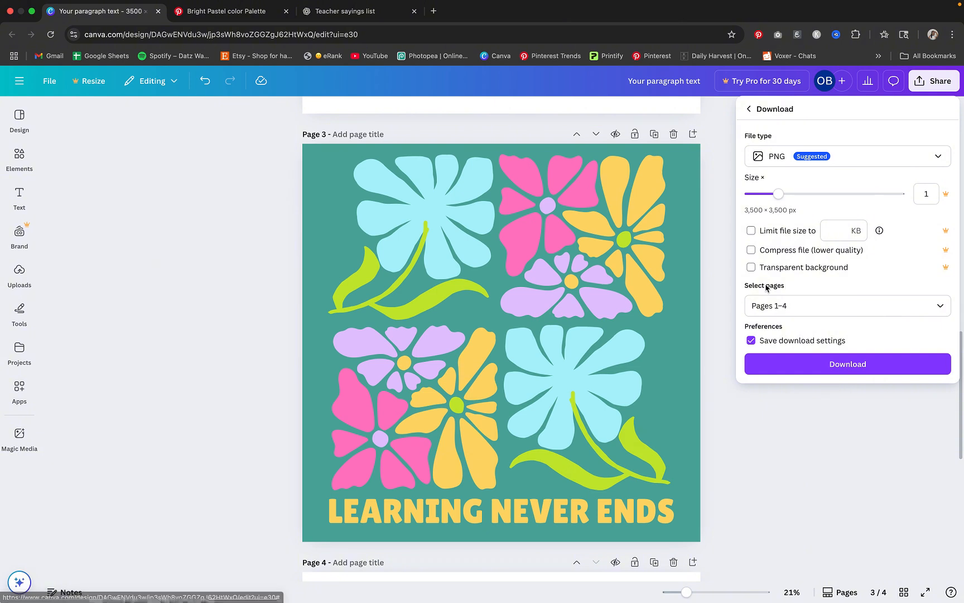
click(781, 303)
click(788, 379)
scroll(781, 397, down, 2)
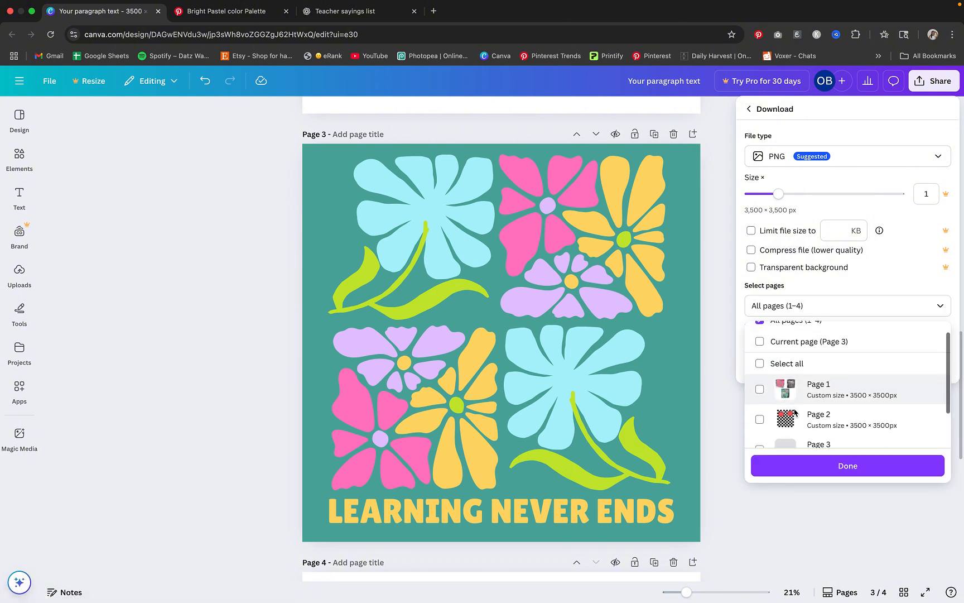
click(782, 401)
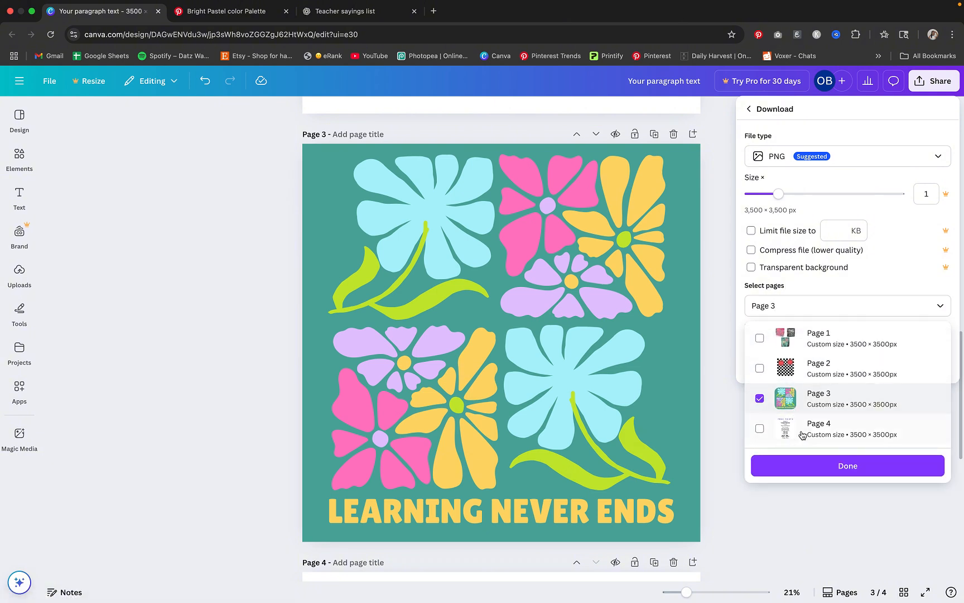
click(810, 462)
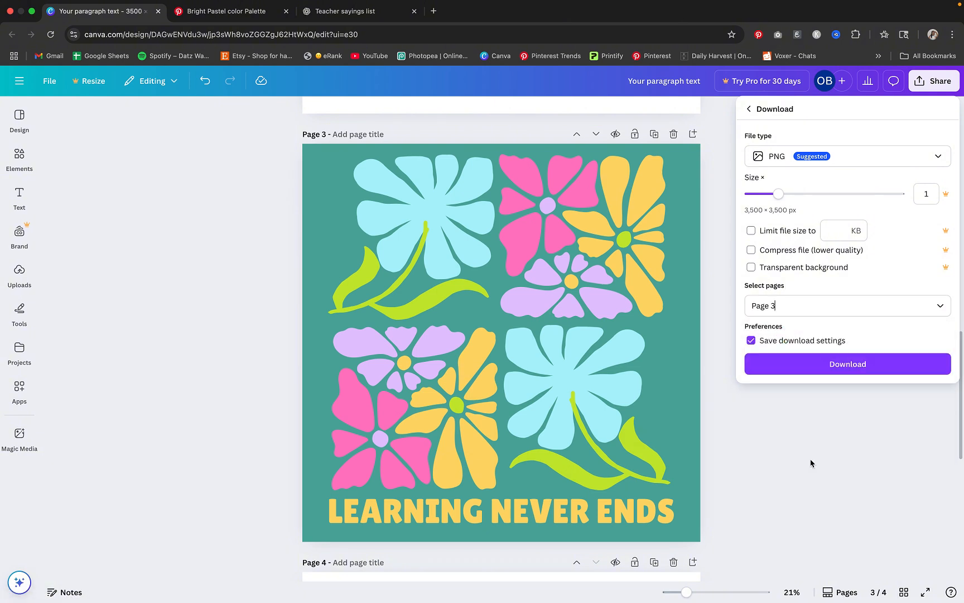
click(818, 365)
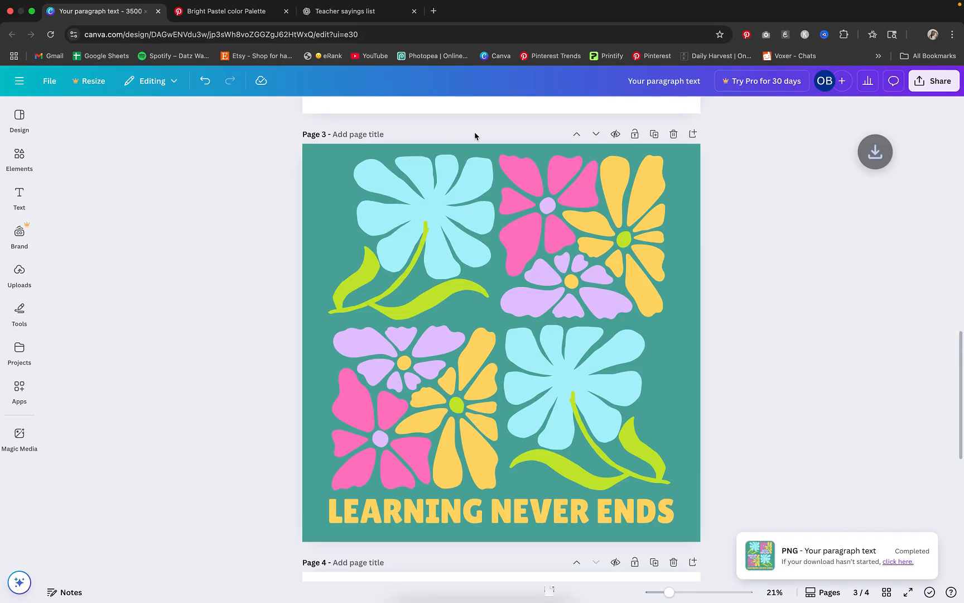
Switch to Photopea and open the downloaded "Your paragraph text (6).png" file in it
click(433, 55)
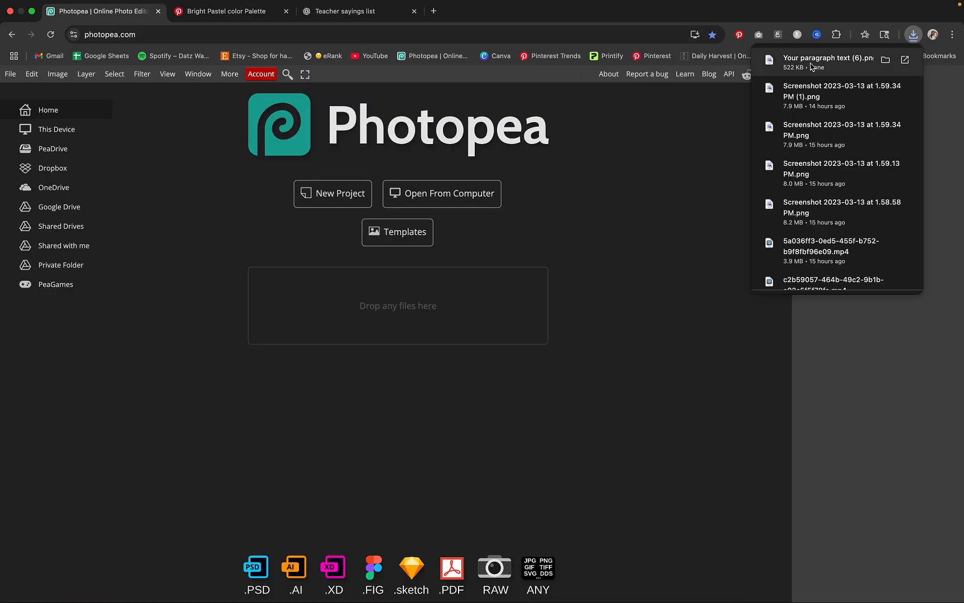
drag(810, 66, 446, 301)
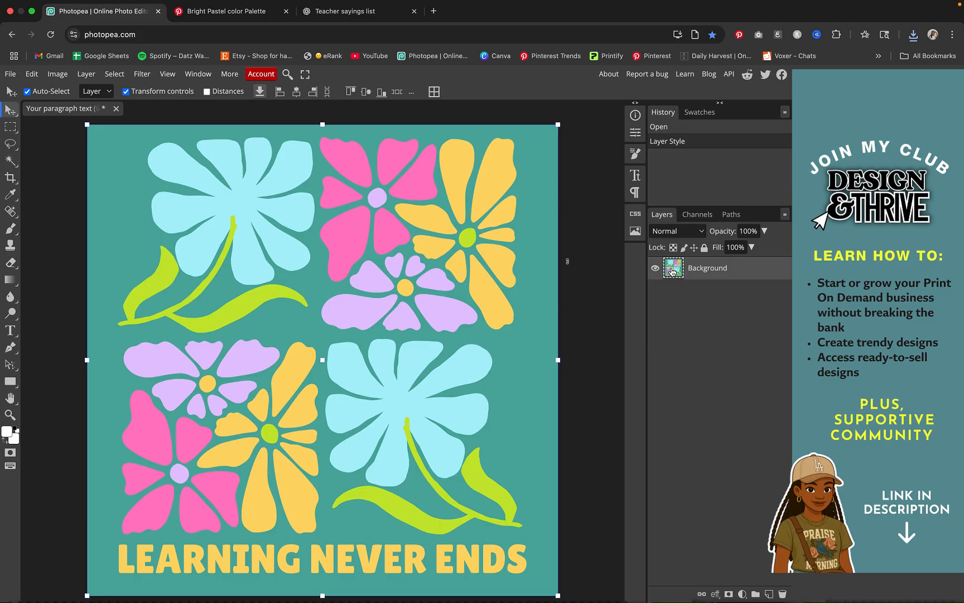
Make the artwork layer's teal background transparent by raising the Blend If (Gray) Current Layer black value to 171
double_click(674, 272)
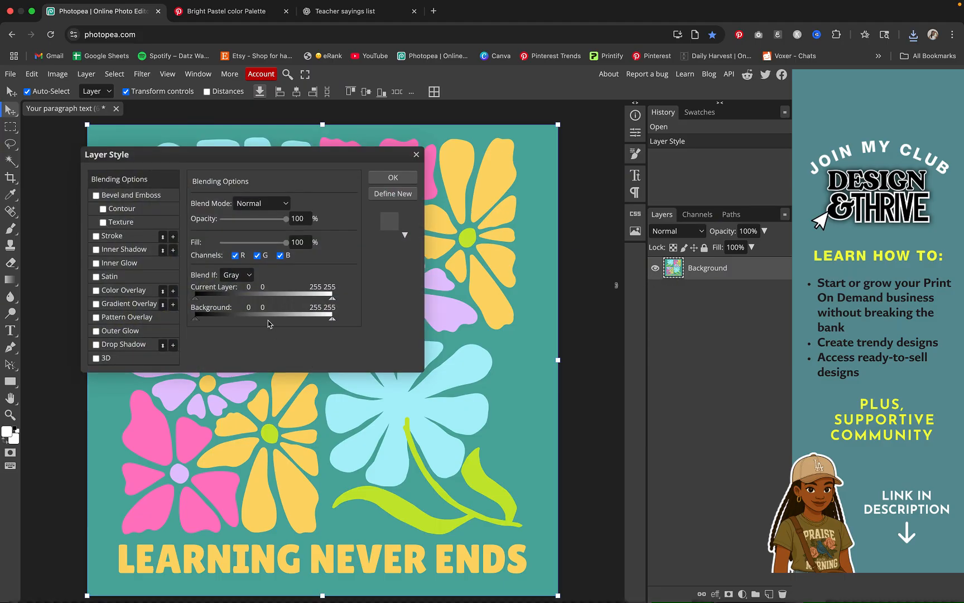
drag(288, 160, 437, 189)
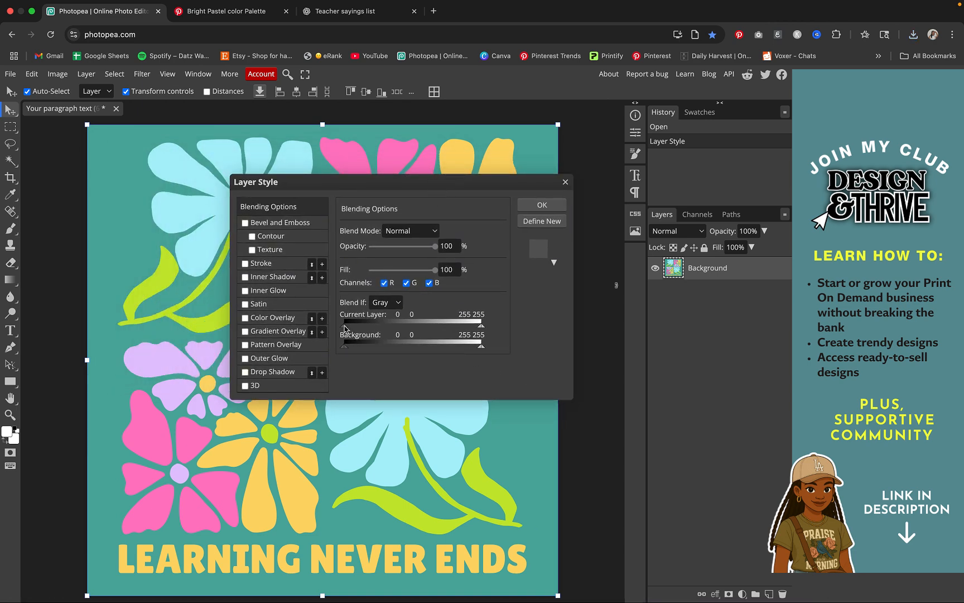
drag(344, 328, 438, 329)
drag(464, 187, 797, 180)
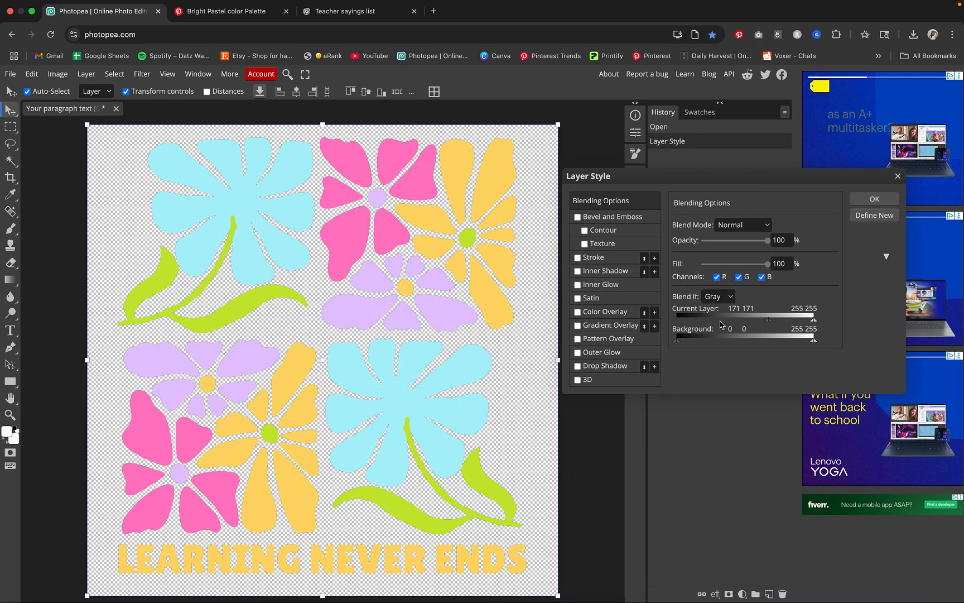
click(874, 198)
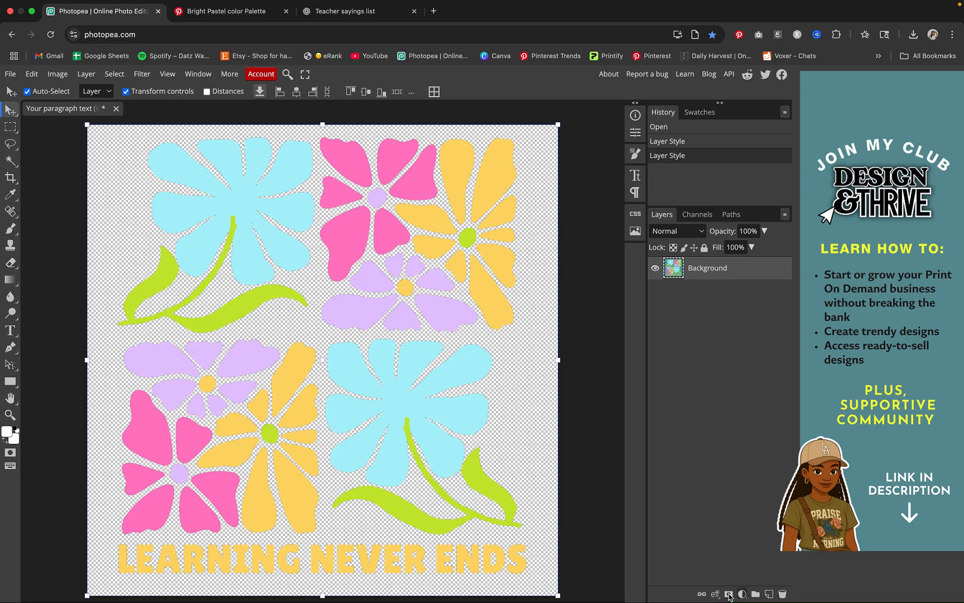
Add a new layer beneath the artwork and paint over most of the canvas on it with an 858 px brush in dark brown 5a3232
click(768, 594)
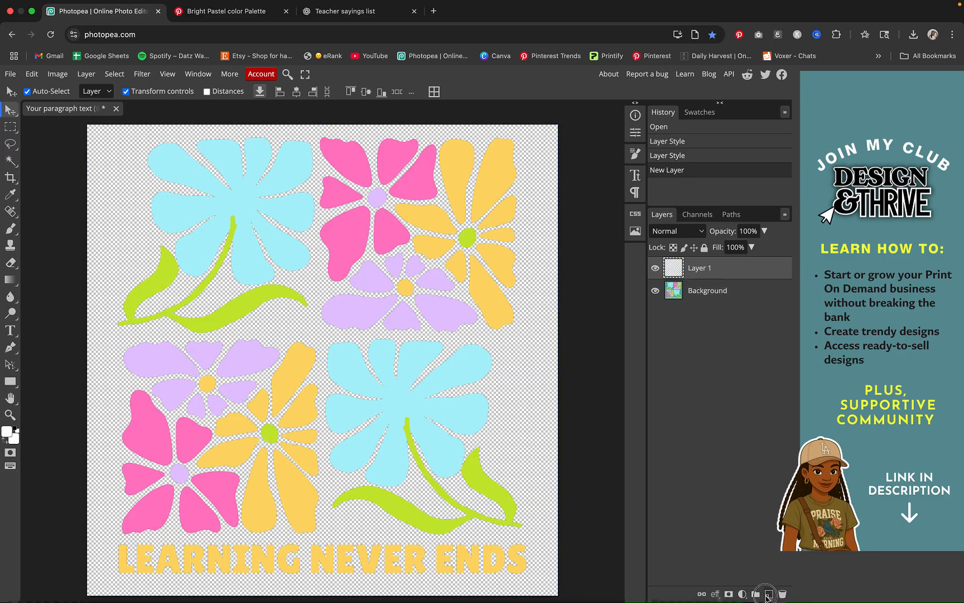
drag(707, 276, 711, 307)
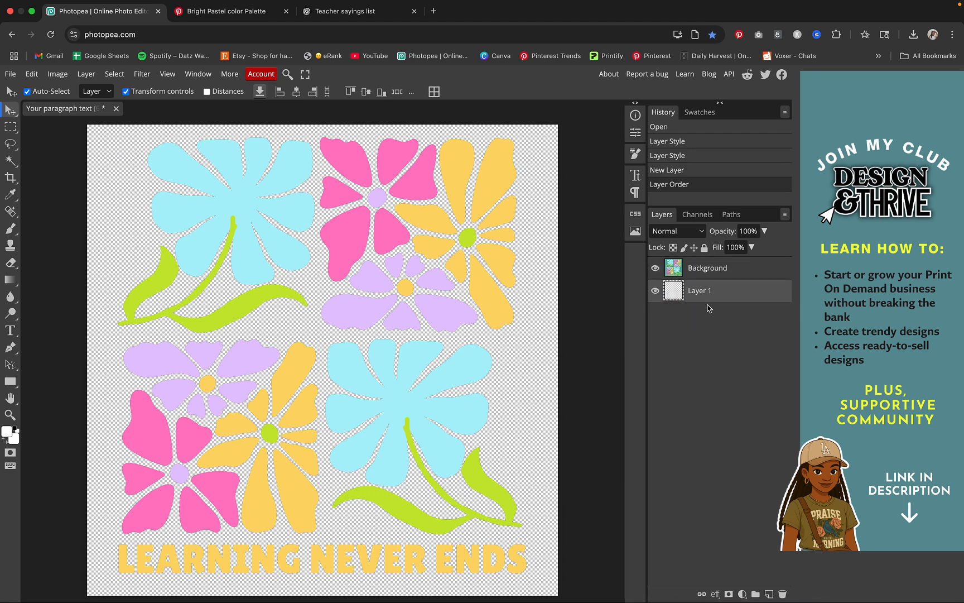
click(10, 229)
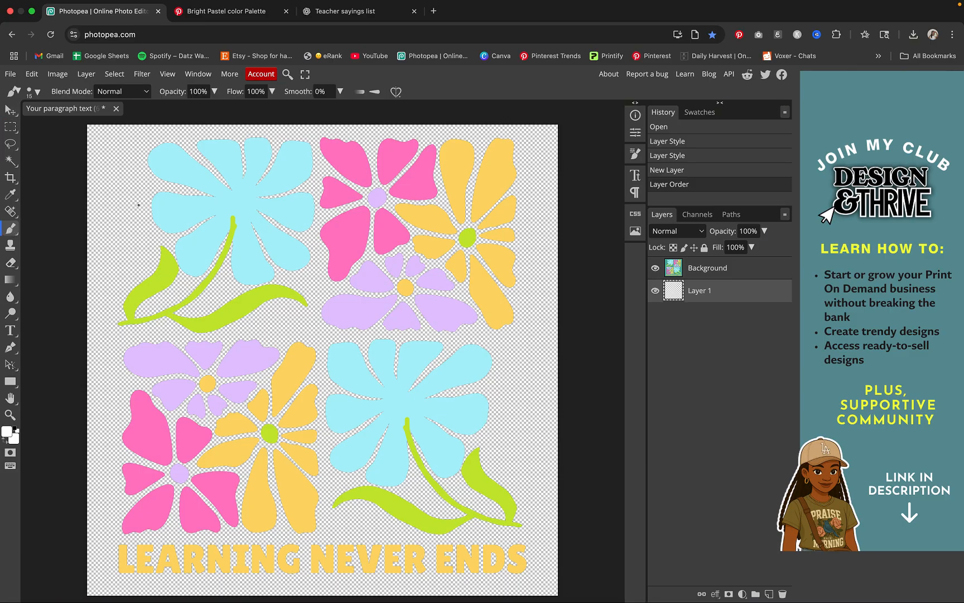
click(37, 92)
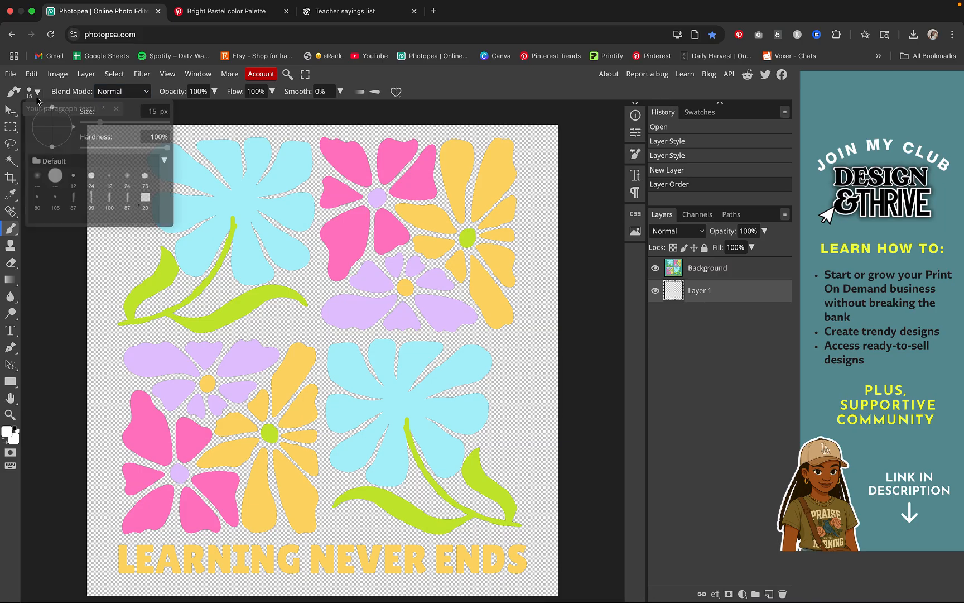
drag(104, 130, 165, 123)
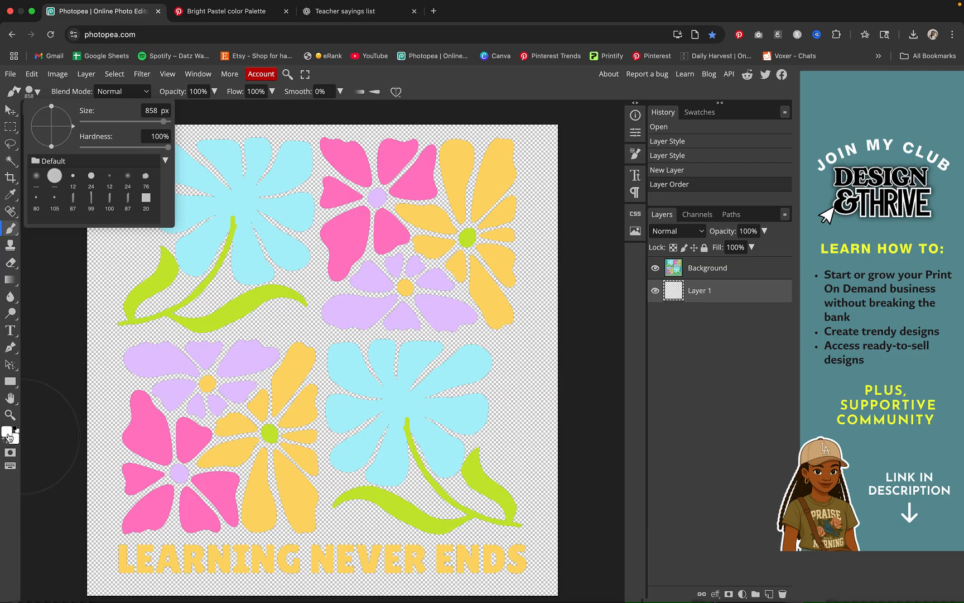
click(7, 432)
drag(153, 259, 144, 260)
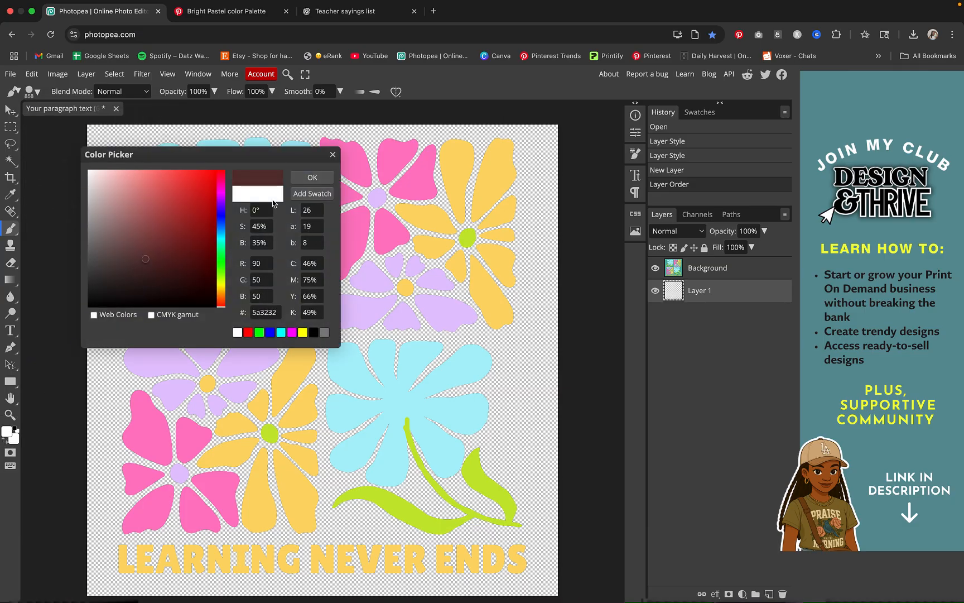
click(311, 178)
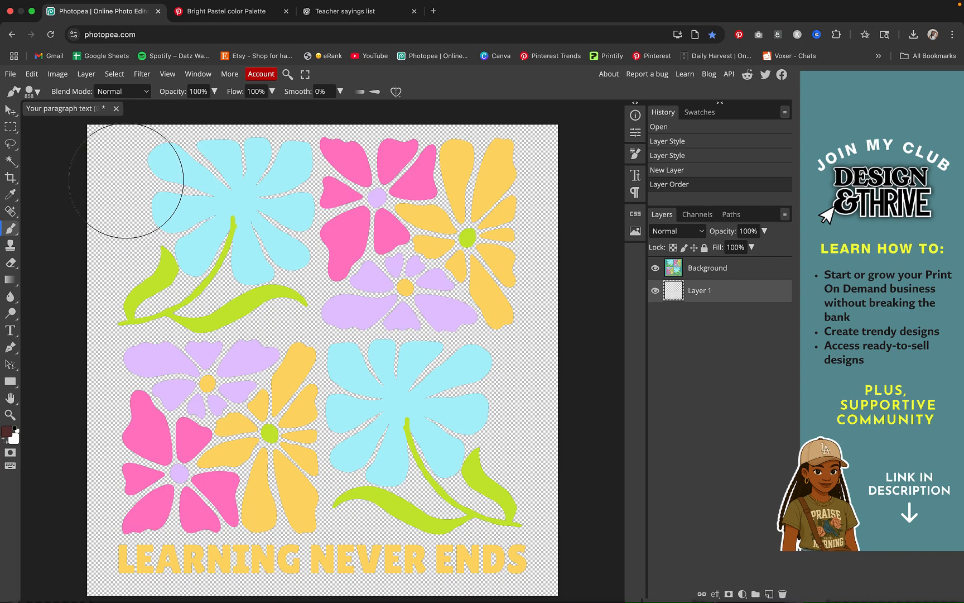
mouse_move(120, 185)
mouse_down()
mouse_move(498, 179)
mouse_move(514, 194)
mouse_move(510, 210)
mouse_move(426, 226)
mouse_move(200, 211)
mouse_move(108, 223)
mouse_move(140, 272)
mouse_move(305, 287)
mouse_move(425, 270)
mouse_move(508, 281)
mouse_move(529, 303)
mouse_move(408, 360)
mouse_move(271, 324)
mouse_move(131, 334)
mouse_move(198, 386)
mouse_move(329, 436)
mouse_move(484, 427)
mouse_move(508, 435)
mouse_move(497, 504)
mouse_move(476, 545)
mouse_move(137, 514)
mouse_move(135, 448)
mouse_move(134, 473)
mouse_up()
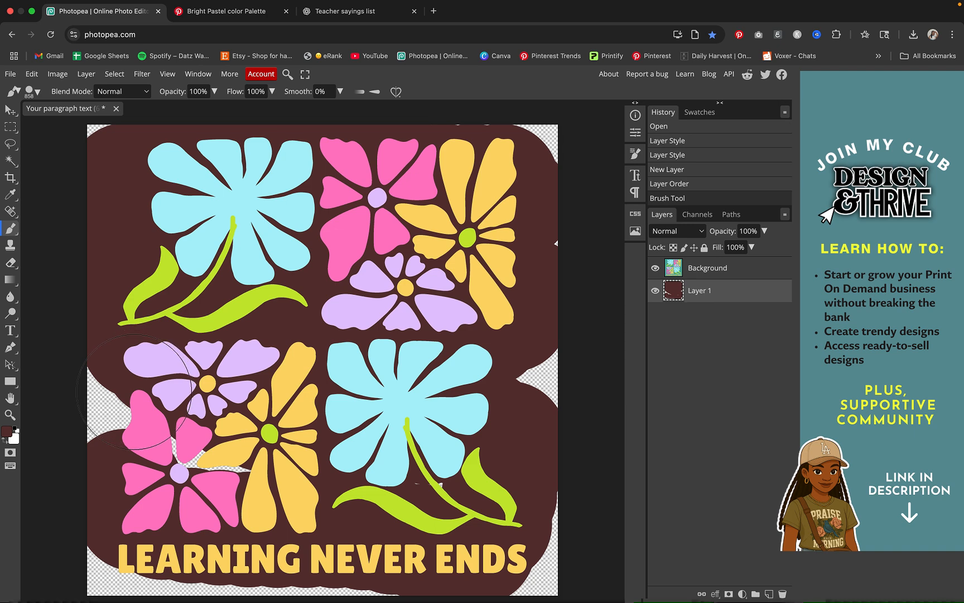
mouse_move(136, 392)
mouse_down()
mouse_move(187, 453)
mouse_move(226, 469)
mouse_up()
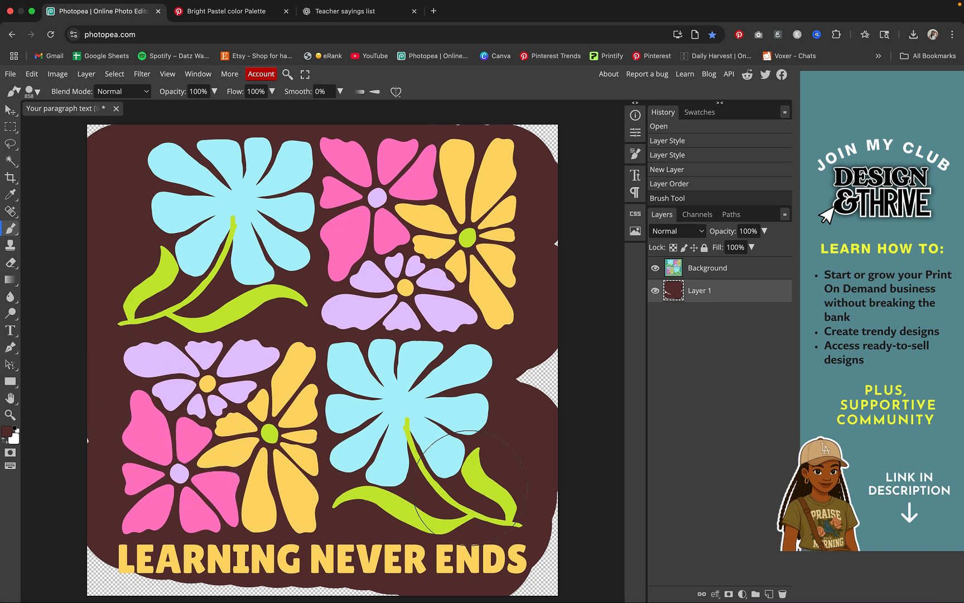
mouse_move(387, 533)
mouse_down()
mouse_move(122, 583)
mouse_move(106, 552)
mouse_up()
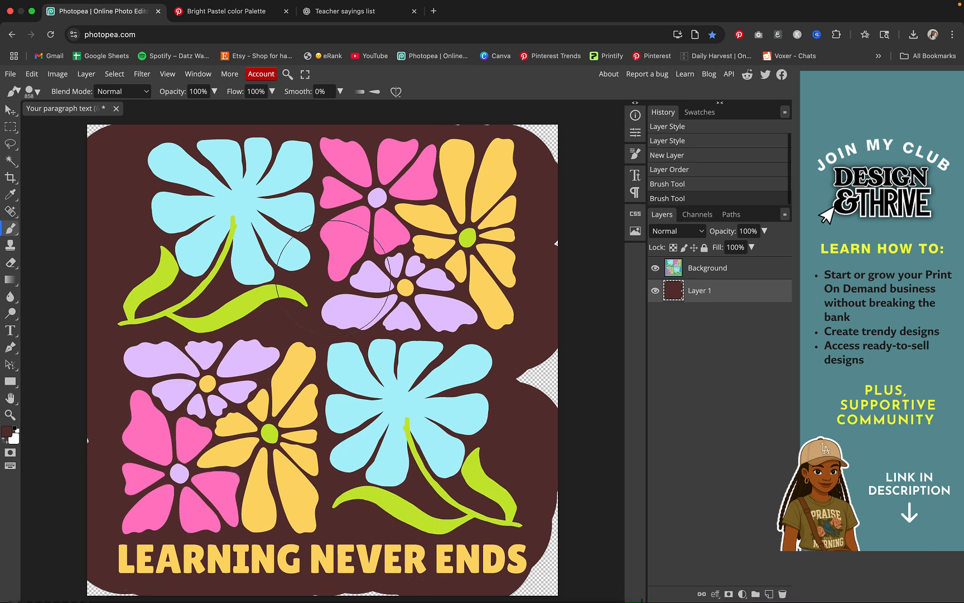
Hide the dark brown painted layer and export the transparent design as a PNG named "learning"
click(656, 291)
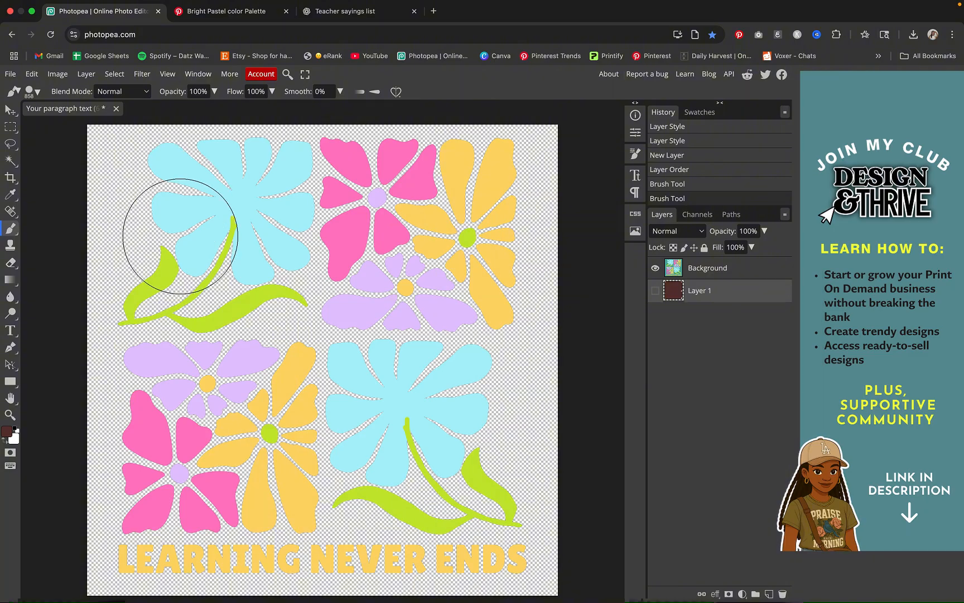
click(10, 74)
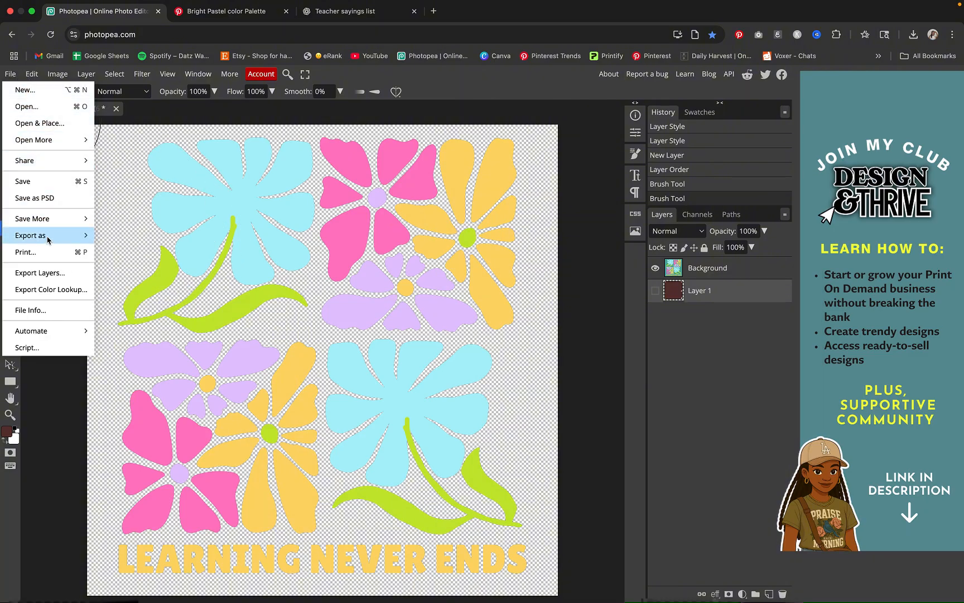
mouse_move(48, 239)
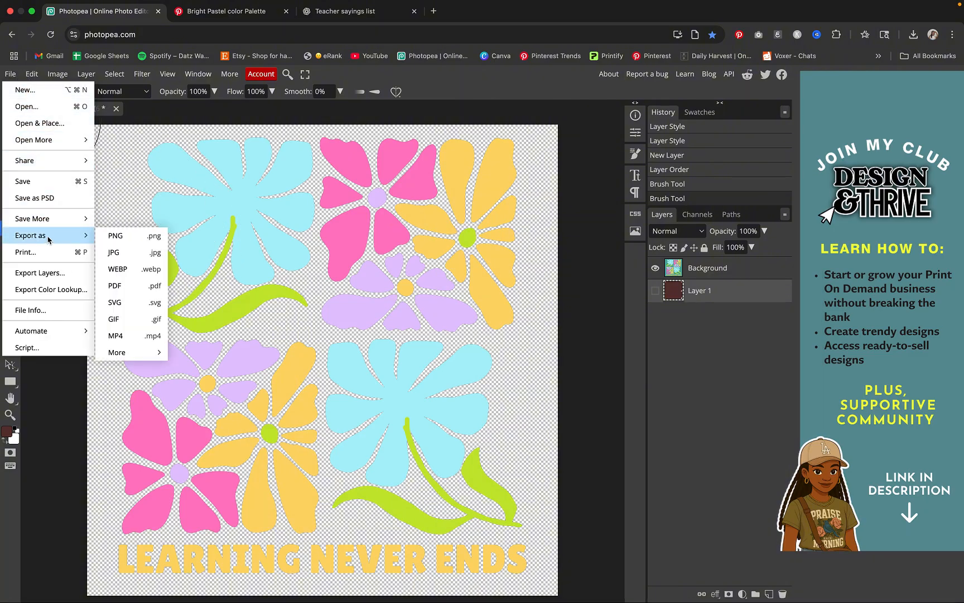
click(124, 240)
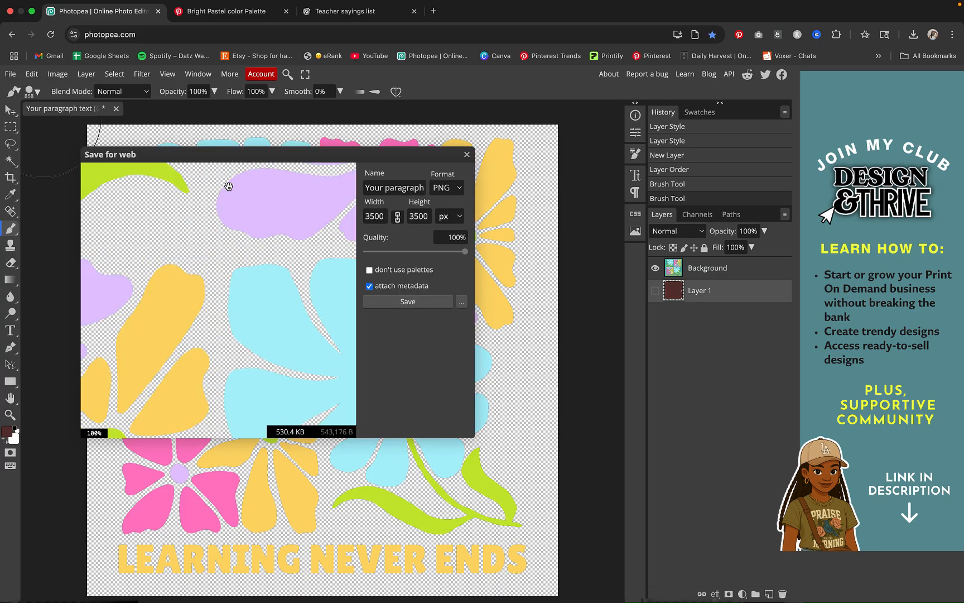
triple_click(410, 193)
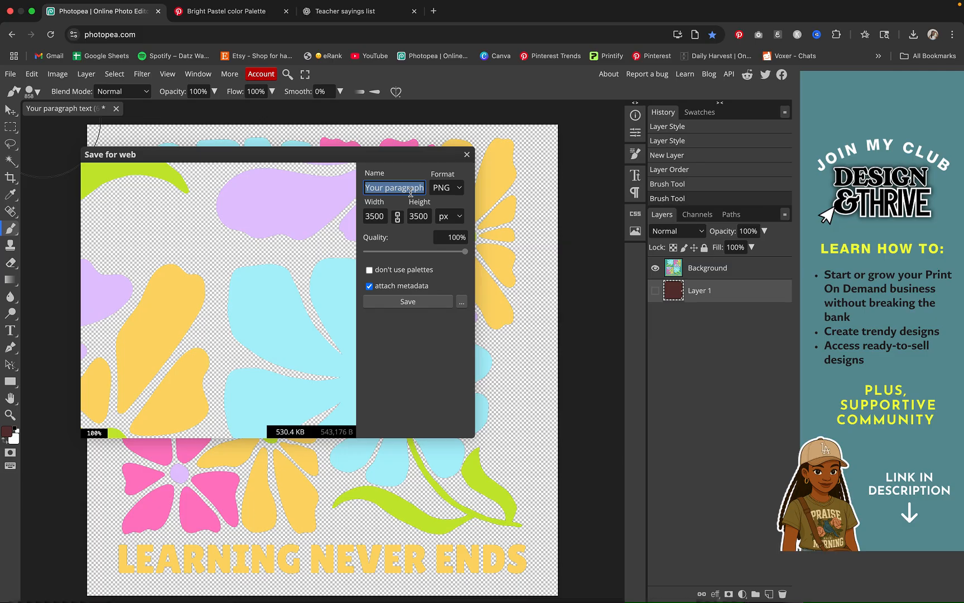
text(learning)
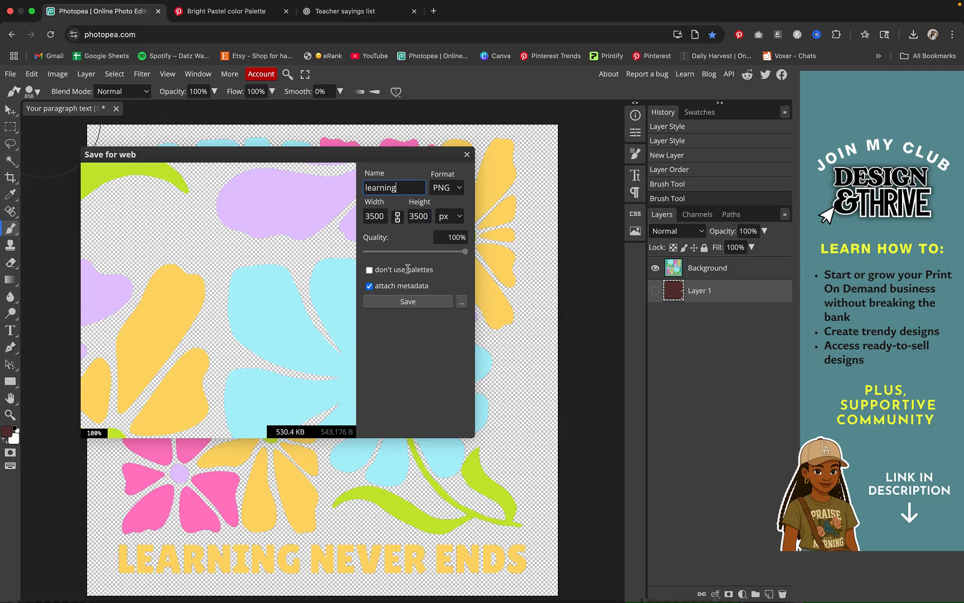
click(407, 301)
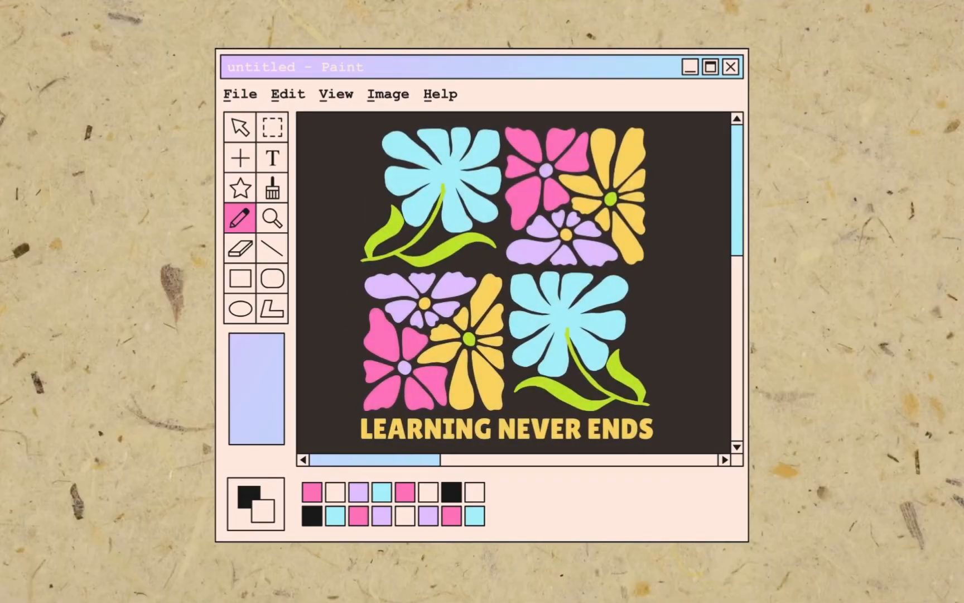